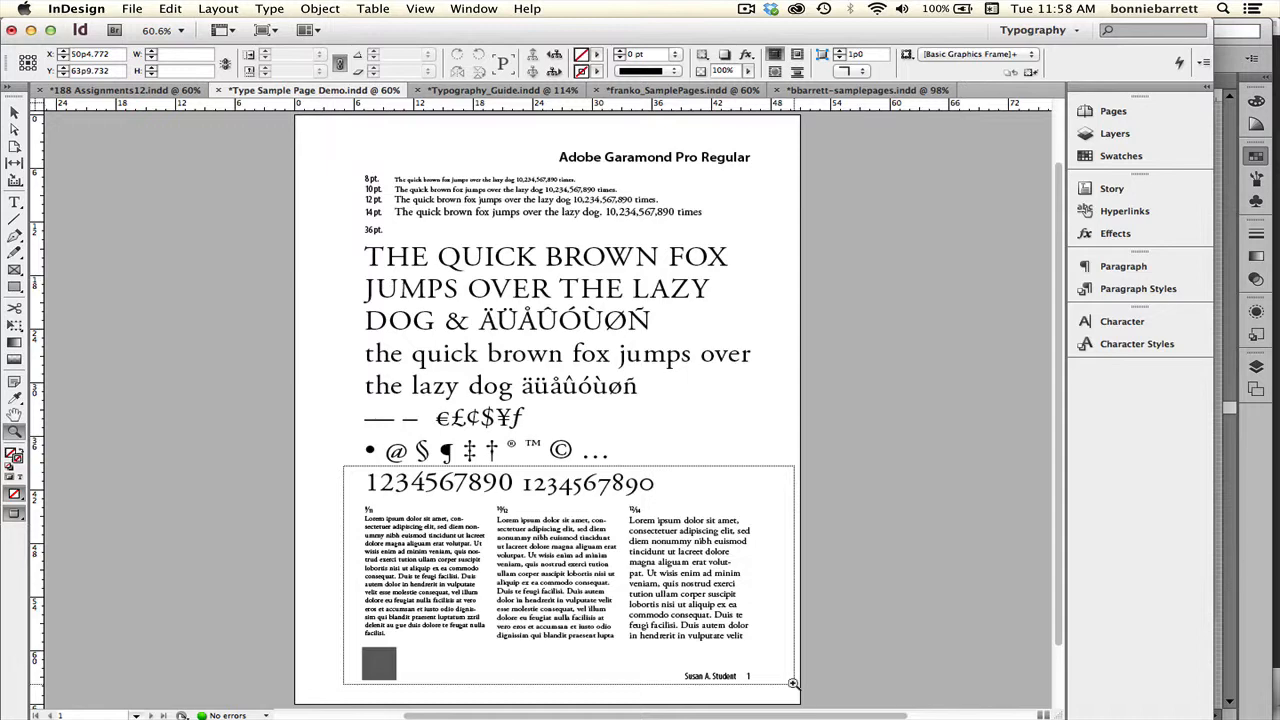
# Step: Examine the three text columns at the foot of the Type Sample Page Demo in Normal screen mode
pyautogui.moveTo(792, 683); pyautogui.dragTo(793, 684)
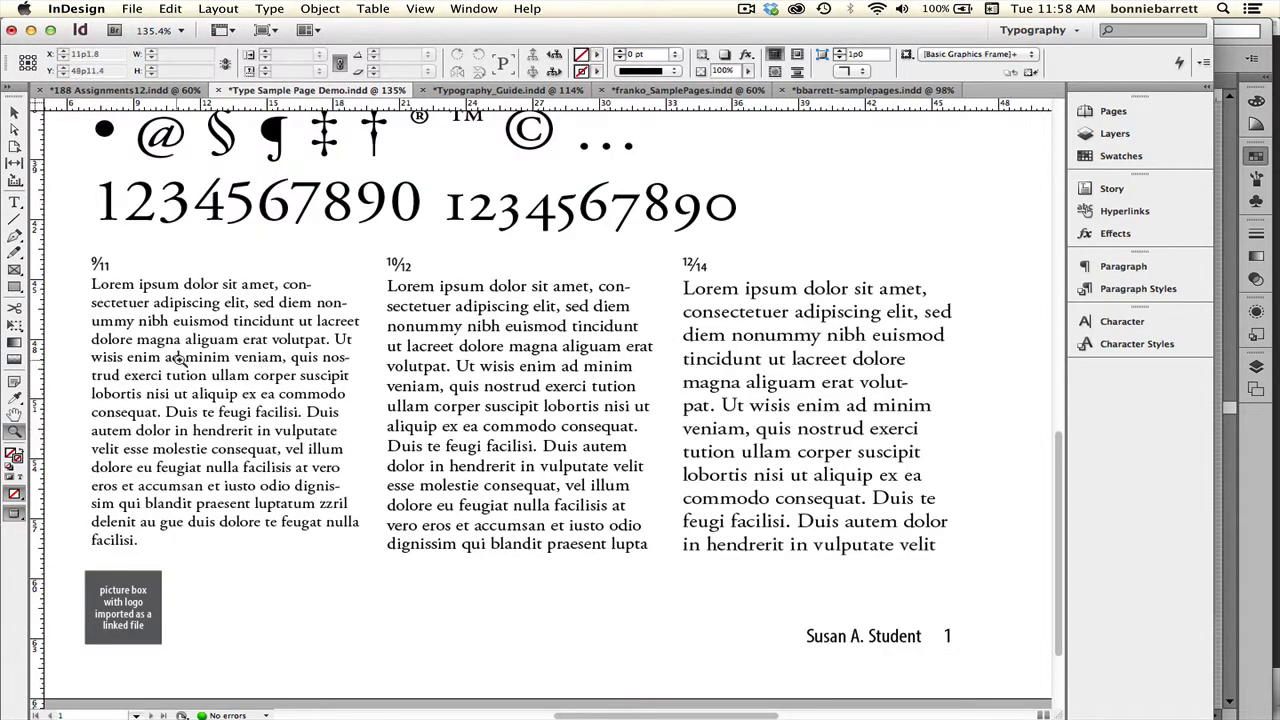
pyautogui.click(263, 30)
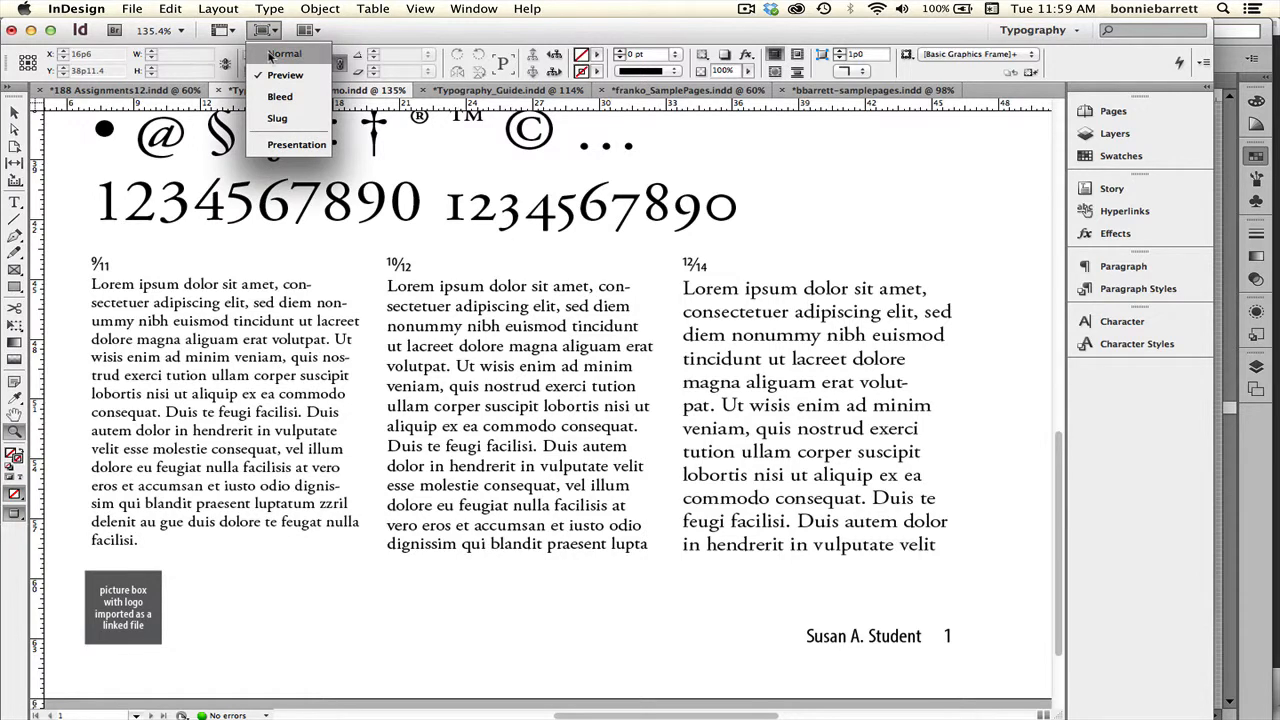
pyautogui.click(268, 54)
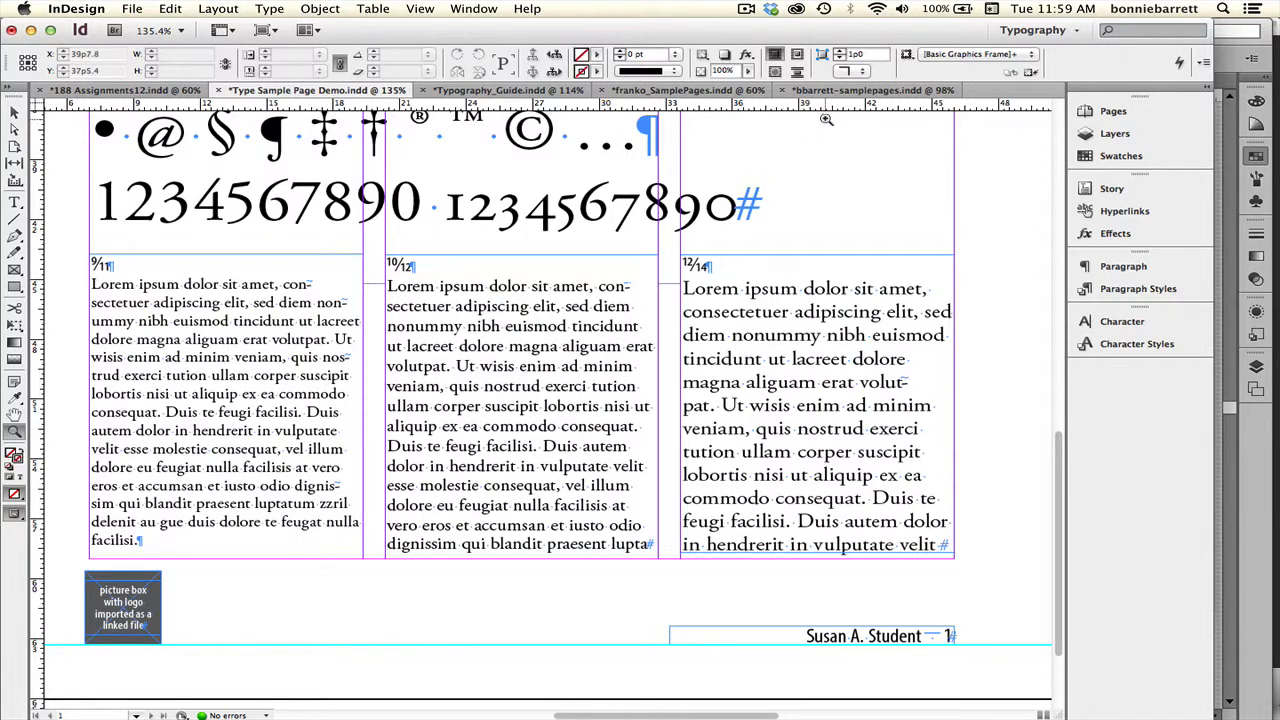
# Step: Switch to the open sample pages document and place a horizontal ruler guide at Y 43p6 on A-Master
pyautogui.click(836, 90)
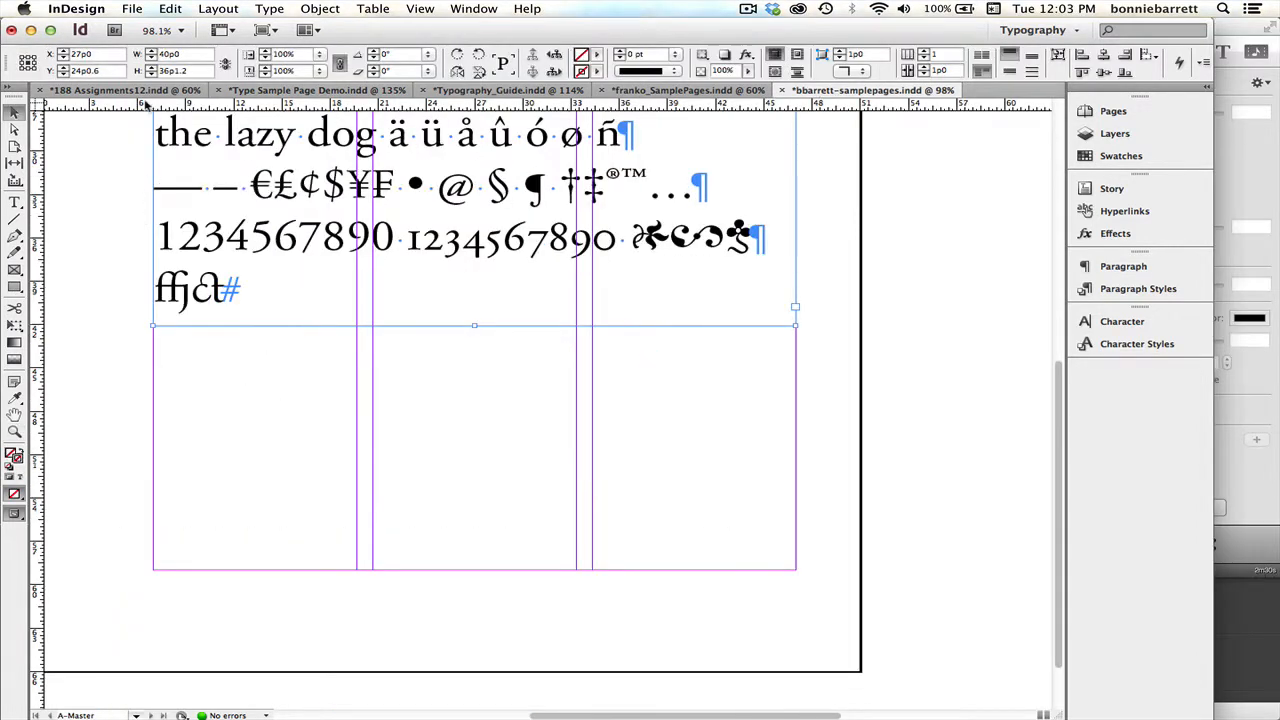
pyautogui.click(16, 115)
pyautogui.moveTo(154, 104); pyautogui.dragTo(159, 347)
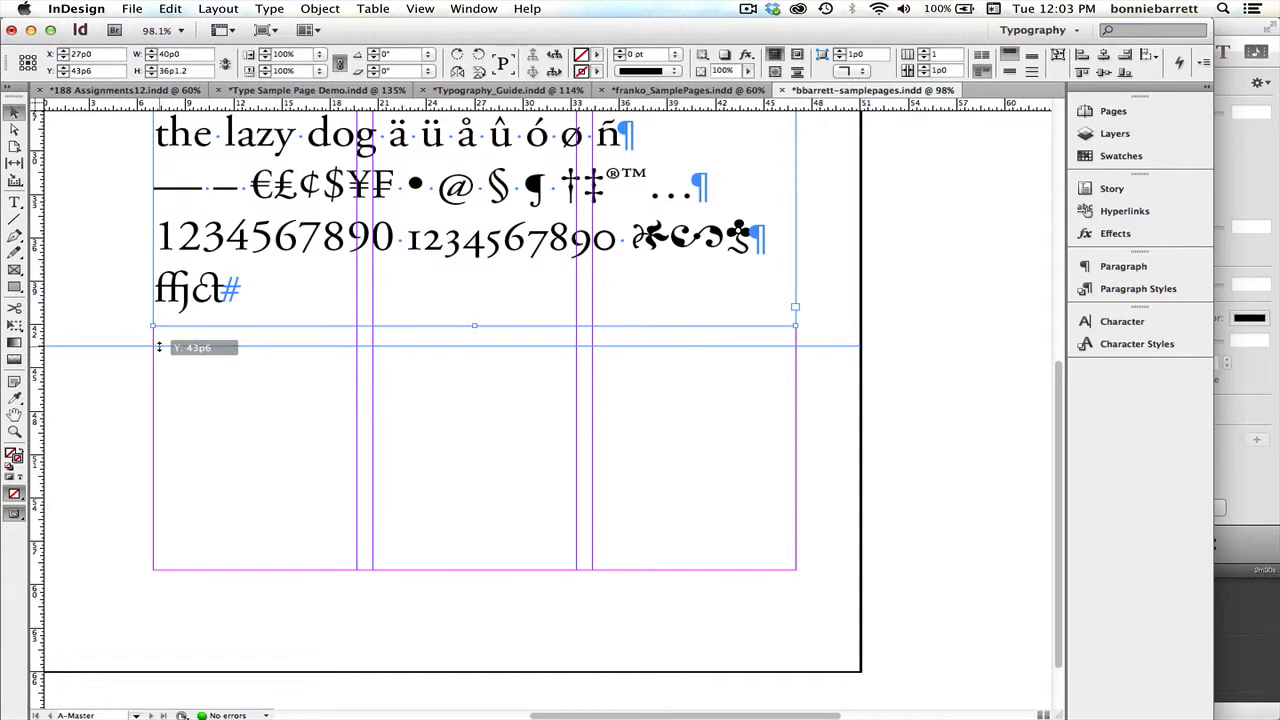
pyautogui.moveTo(159, 347); pyautogui.dragTo(157, 348)
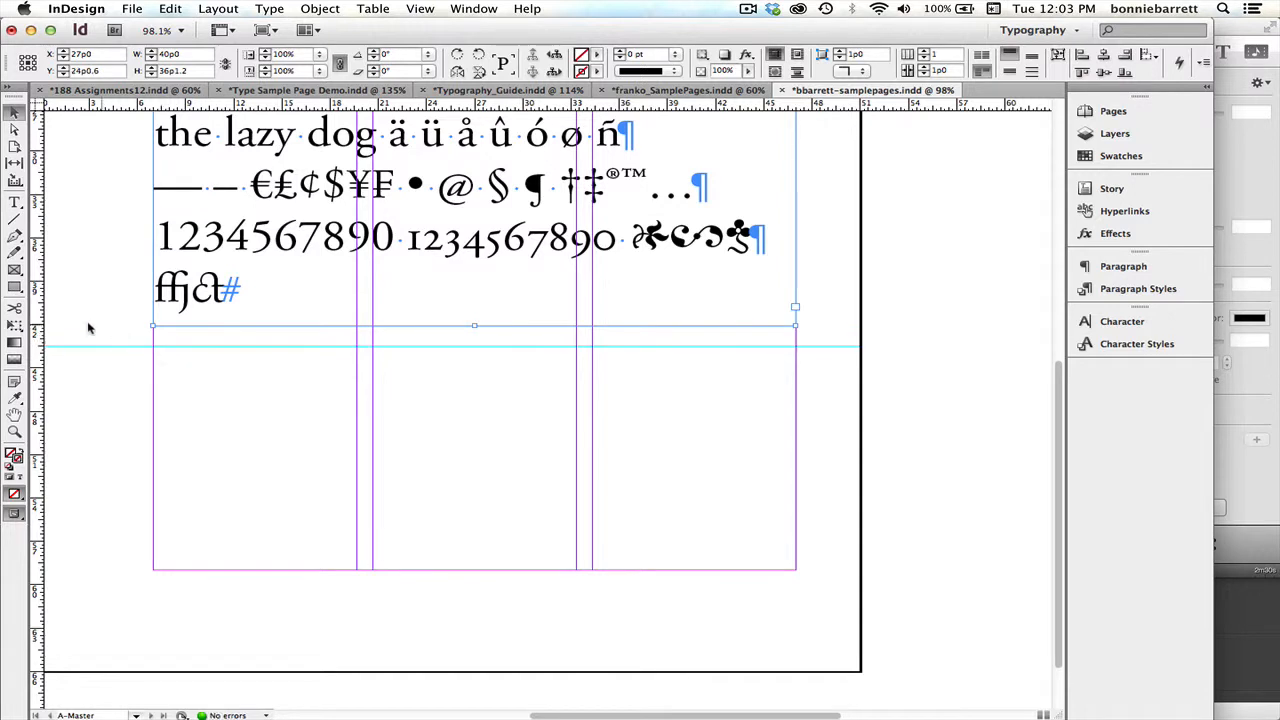
# Step: Draw three text frames, one in each column, from the horizontal guide down to the bottom margin, each about 12p8 wide and 15p6 high
pyautogui.click(14, 202)
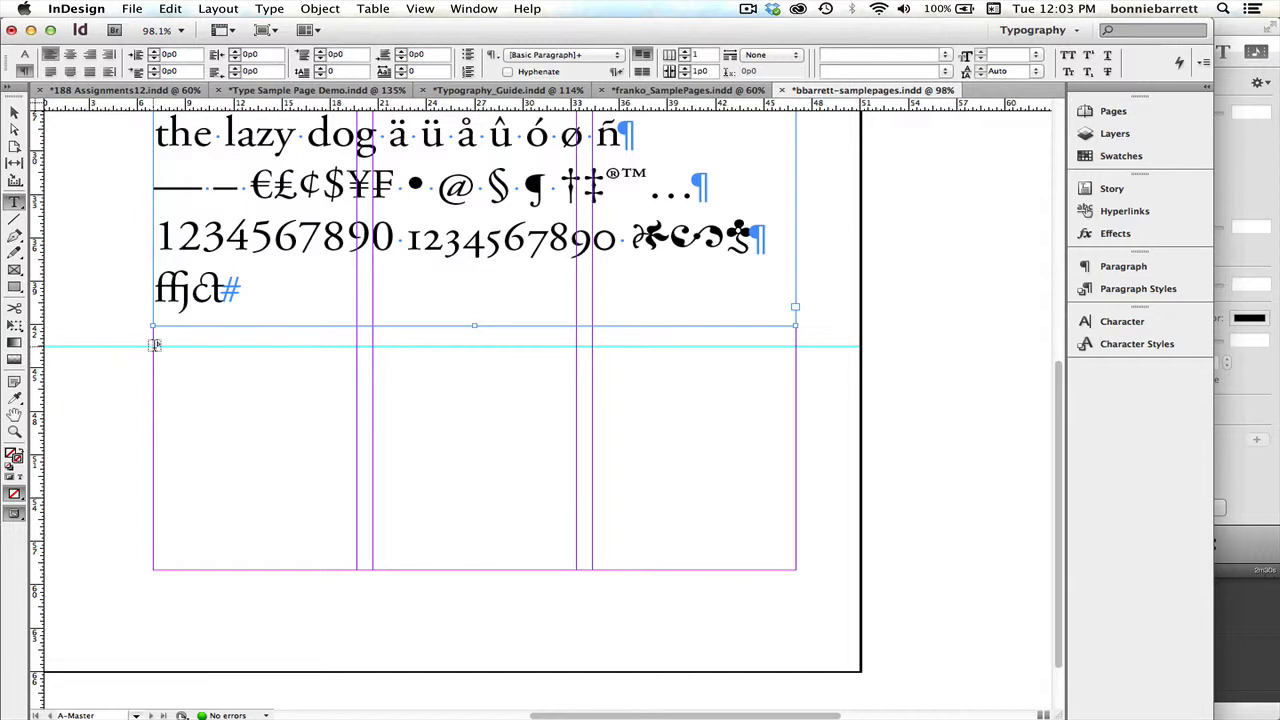
pyautogui.moveTo(155, 346); pyautogui.dragTo(371, 572)
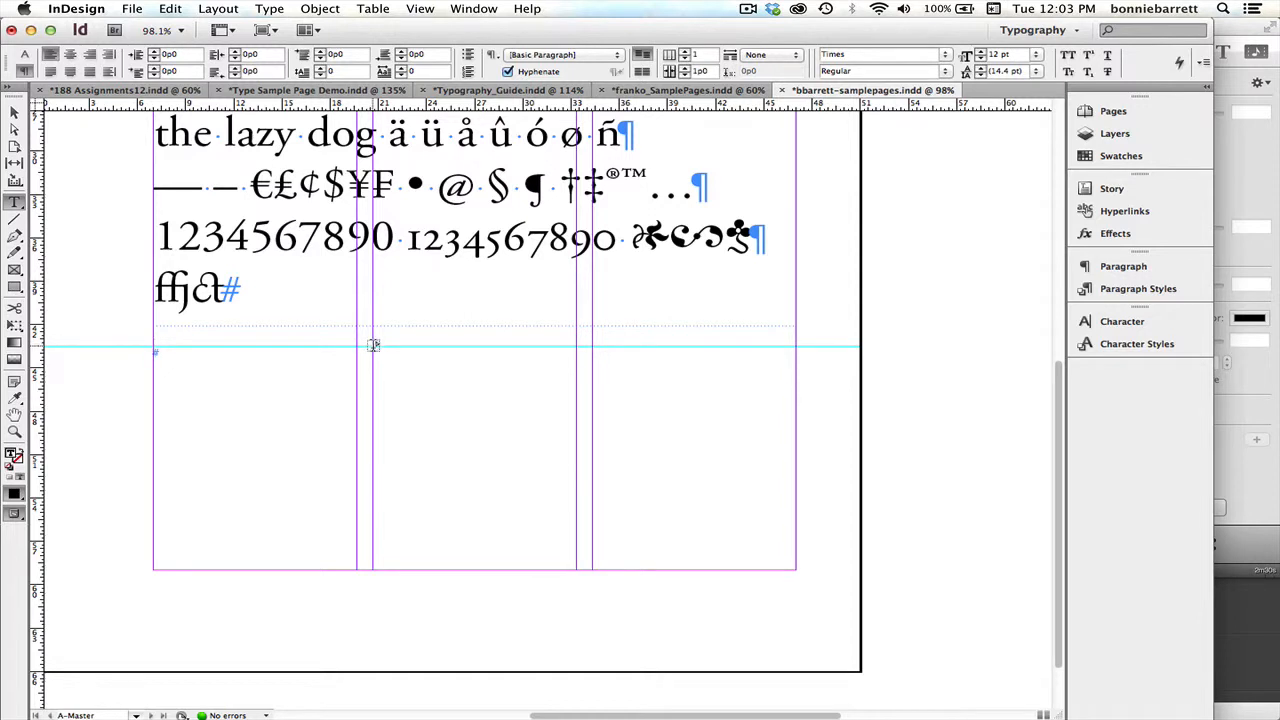
pyautogui.moveTo(373, 345); pyautogui.dragTo(574, 568)
pyautogui.moveTo(590, 344); pyautogui.dragTo(796, 569)
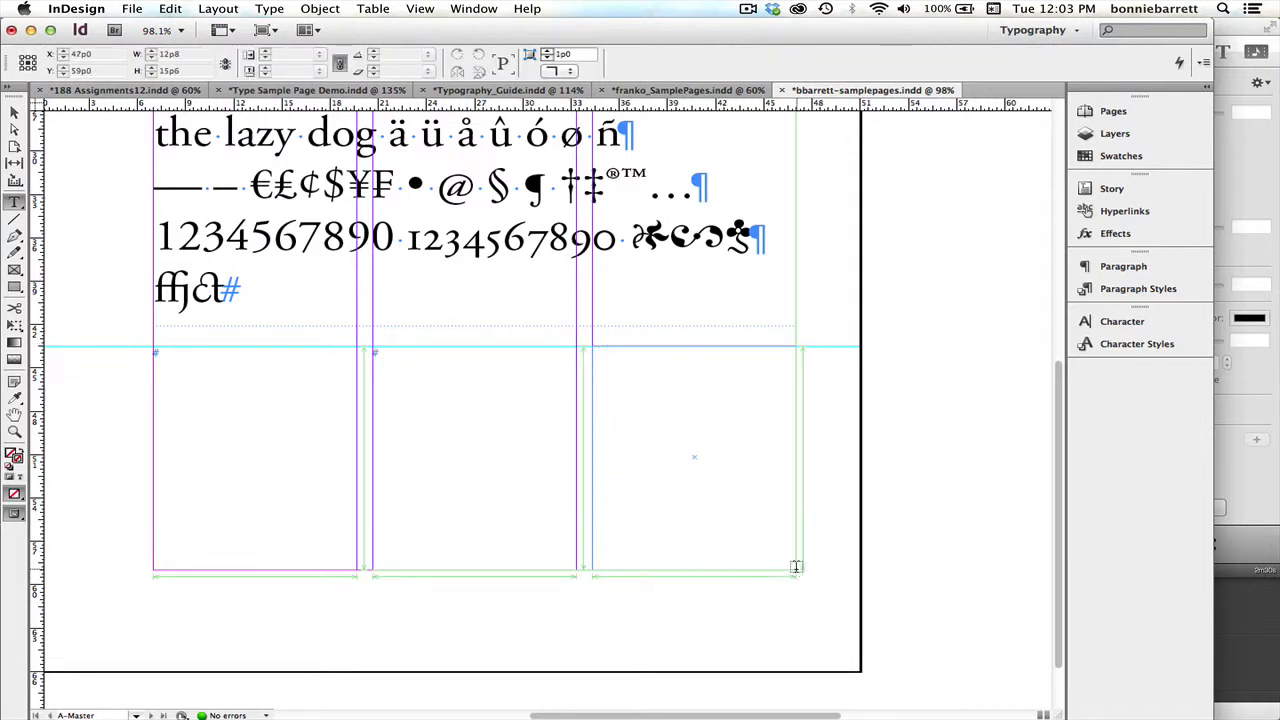
# Step: Enter the label 9/12 in the first column's text frame and start a new paragraph below it
pyautogui.click(179, 355)
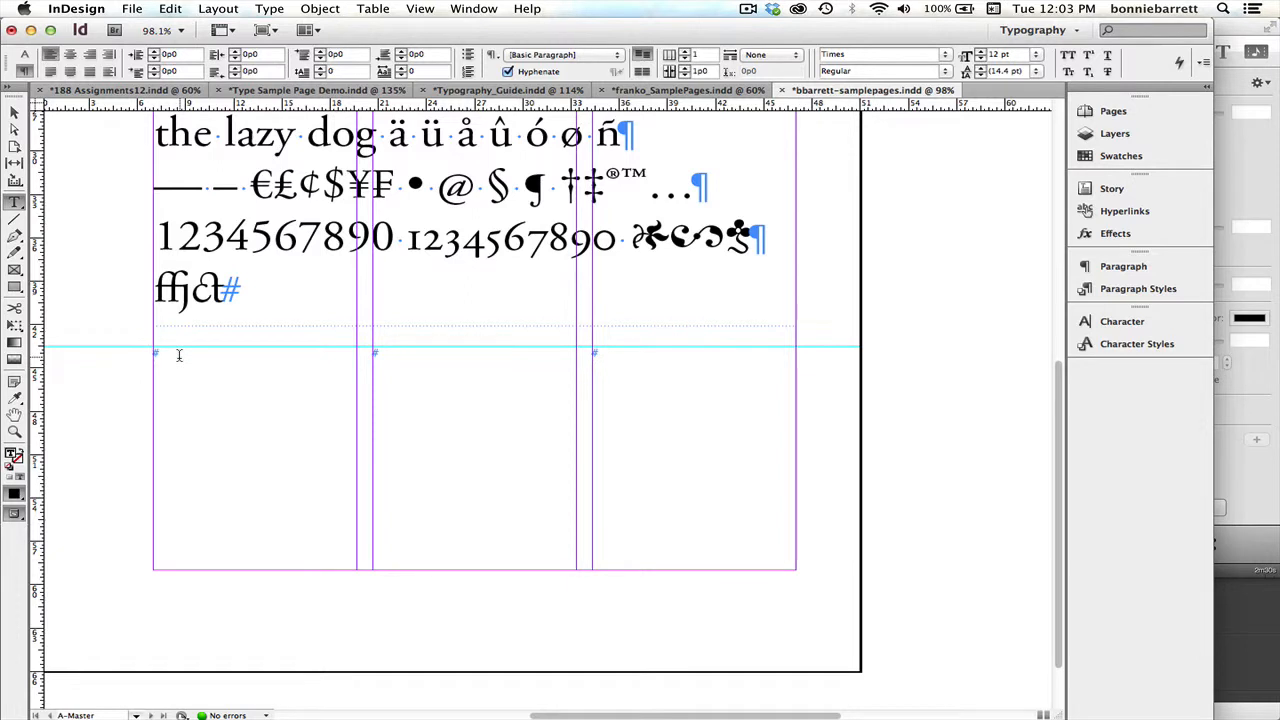
pyautogui.write('9/12')
pyautogui.press('Return')
# Step: Format the empty paragraph below the 9/12 label as Adobe Garamond Pro Regular, 9 pt with 11 pt leading
pyautogui.moveTo(392, 30)
pyautogui.mouseDown()
pyautogui.moveTo(482, 29)
pyautogui.moveTo(407, 28)
pyautogui.mouseUp()
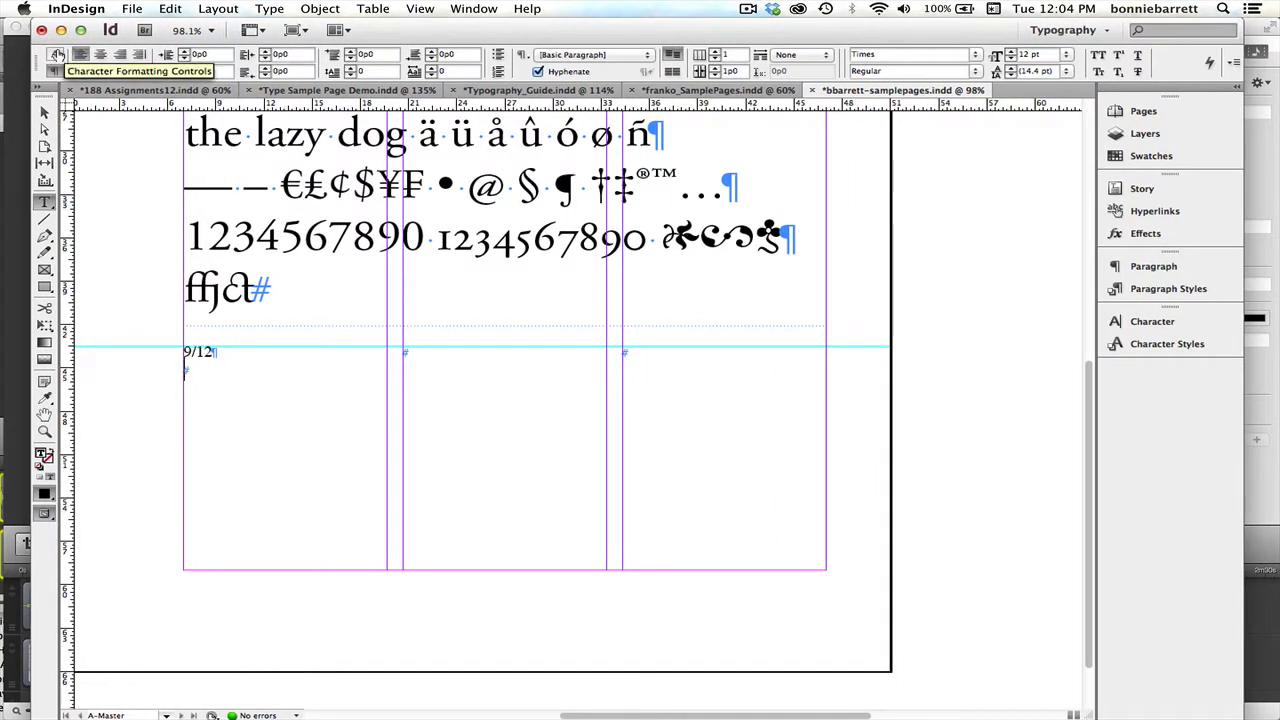
pyautogui.click(57, 55)
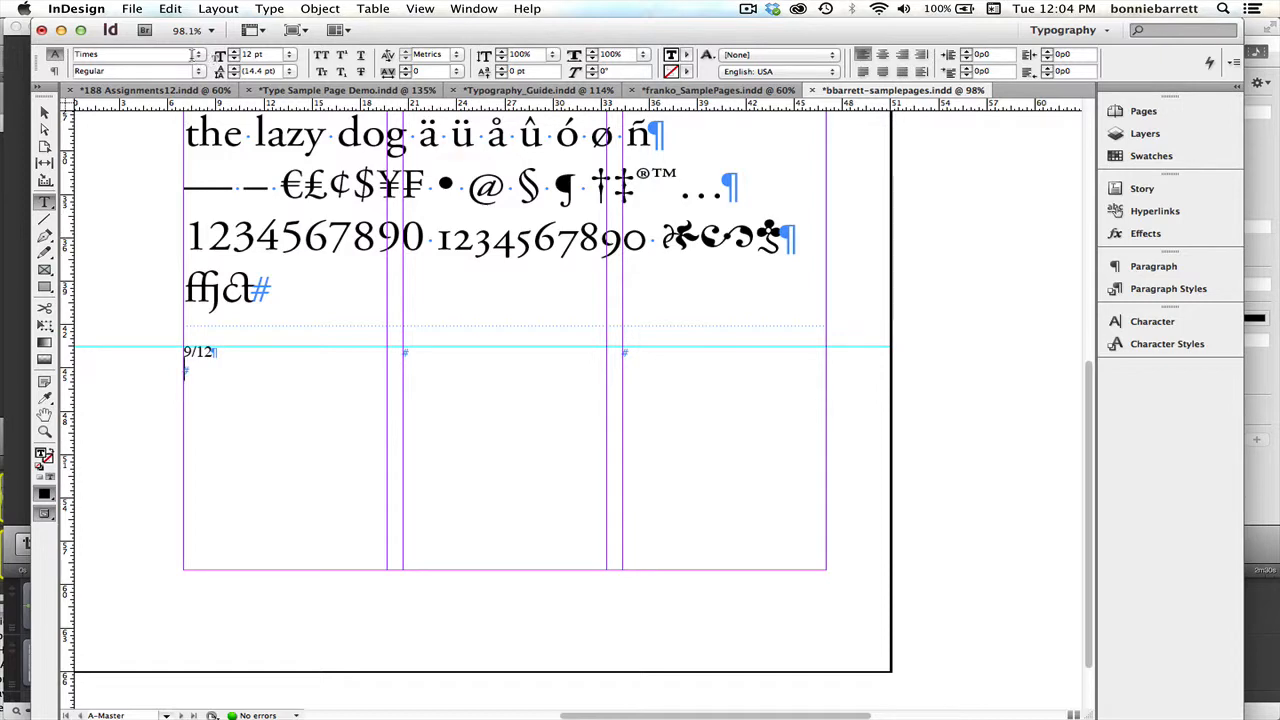
pyautogui.click(198, 55)
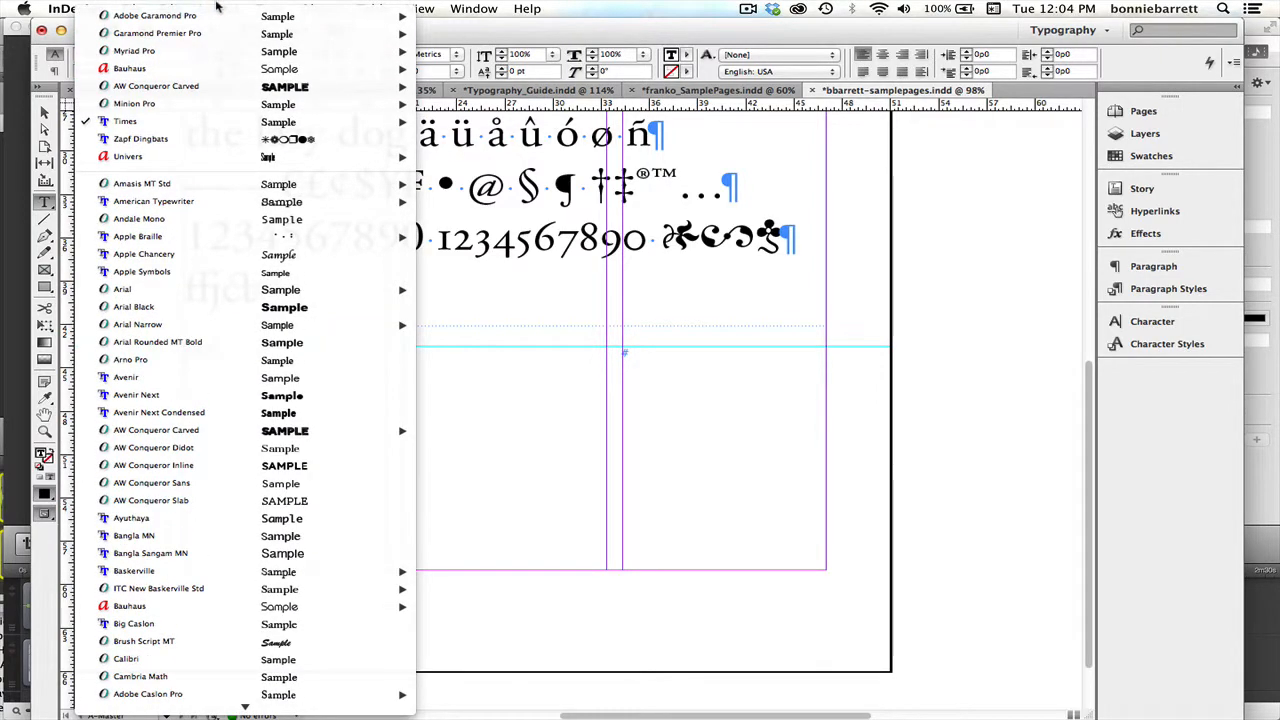
pyautogui.moveTo(199, 18)
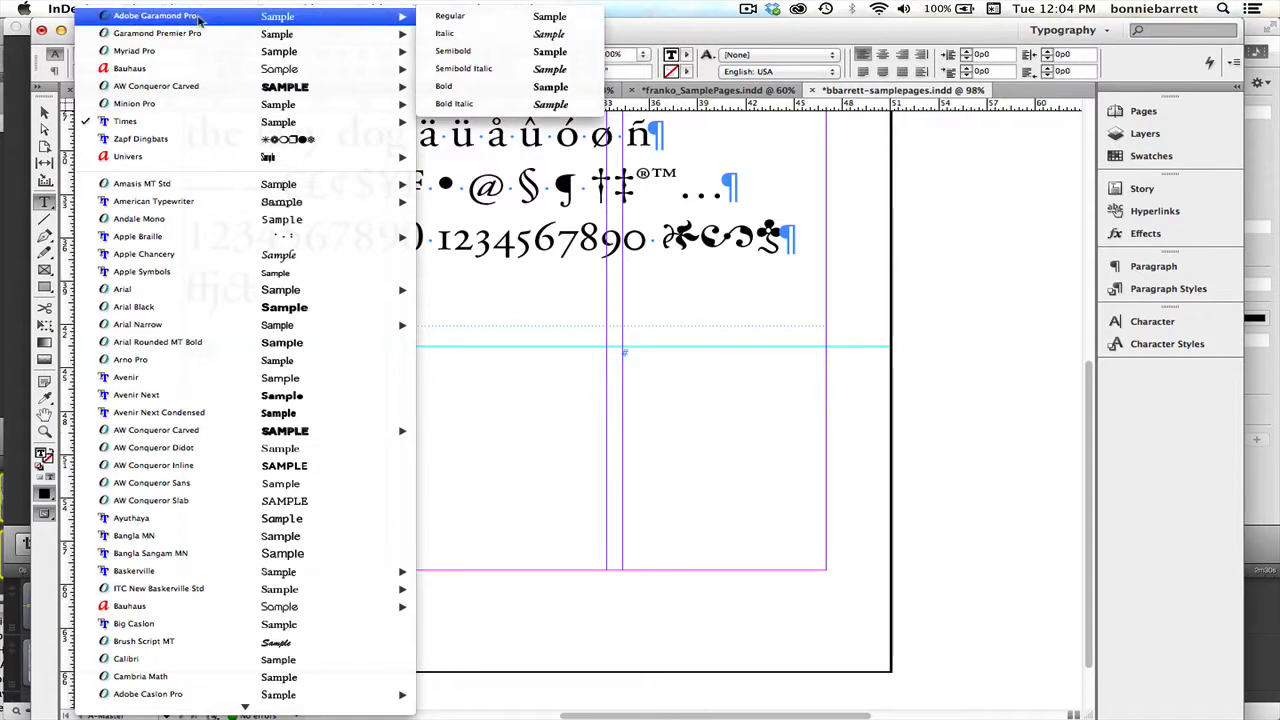
pyautogui.click(440, 18)
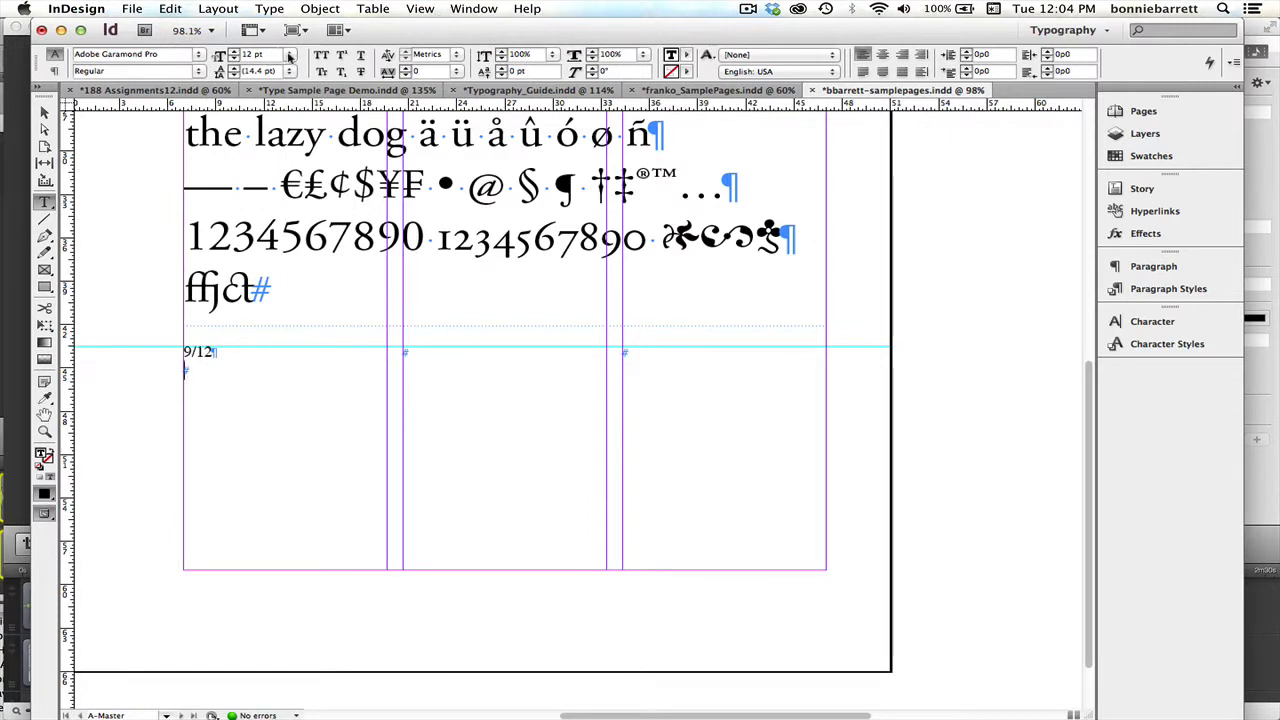
pyautogui.click(289, 55)
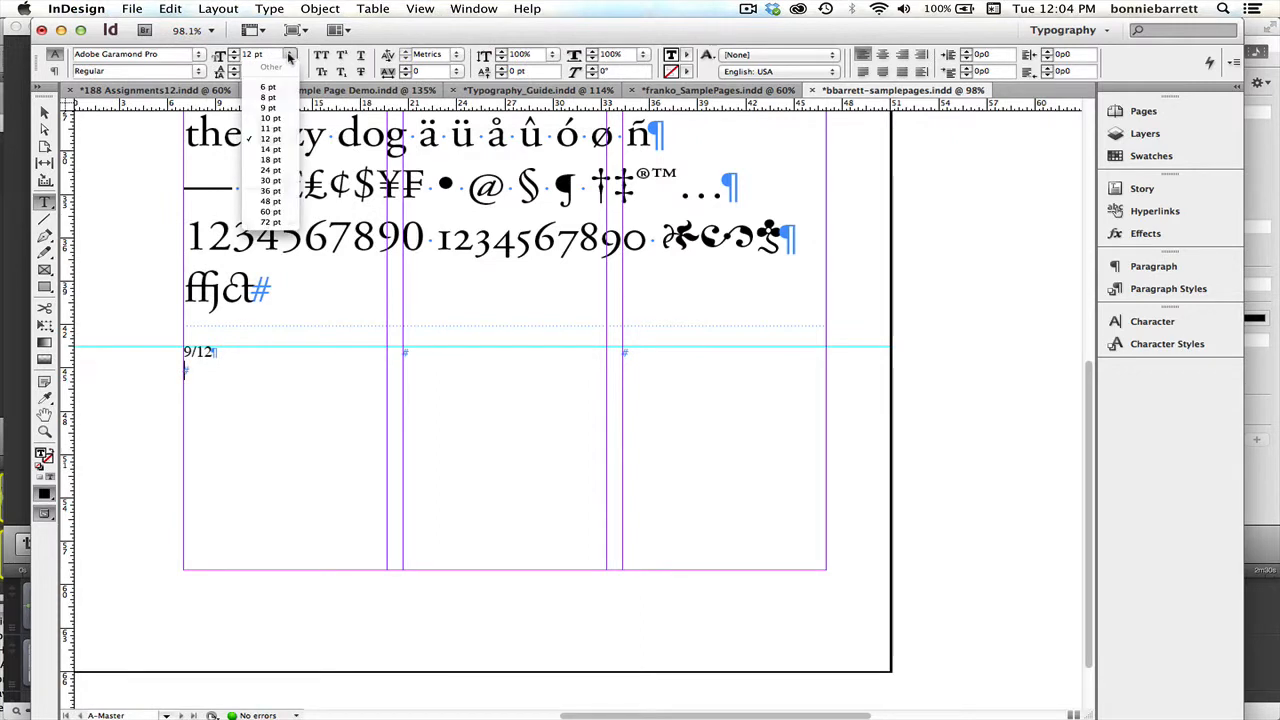
pyautogui.click(276, 108)
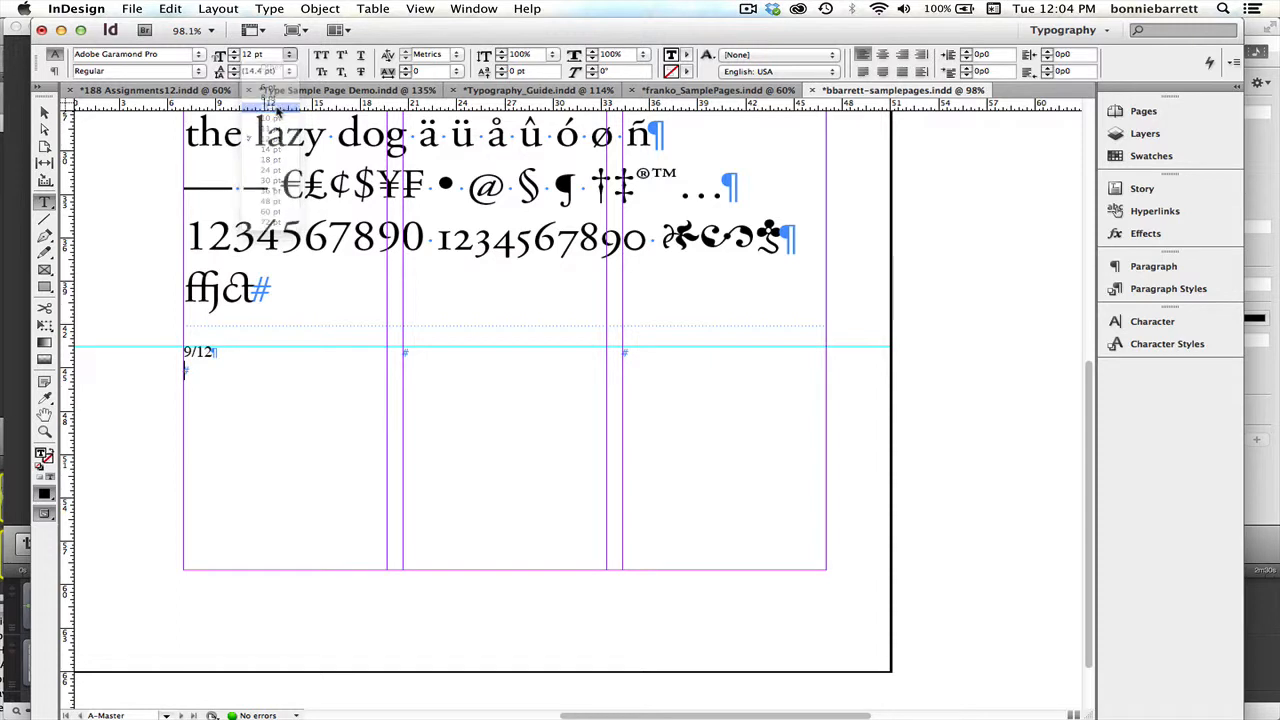
pyautogui.click(290, 72)
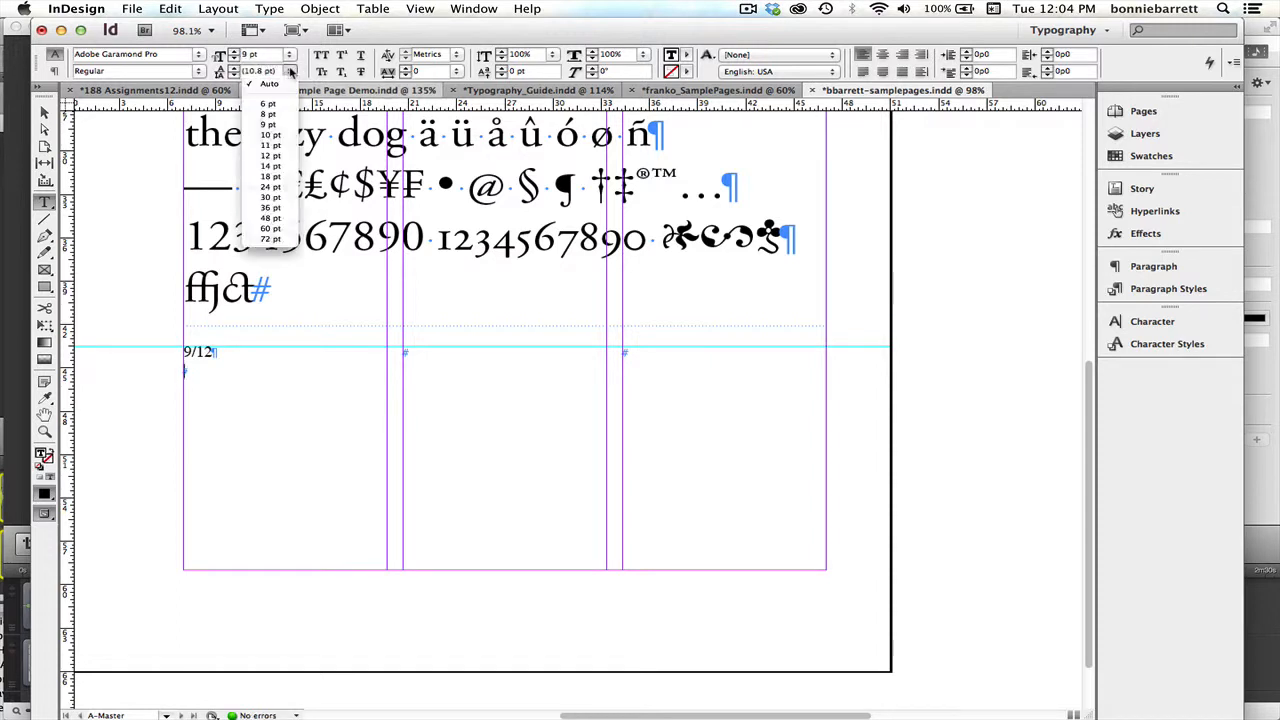
pyautogui.click(268, 146)
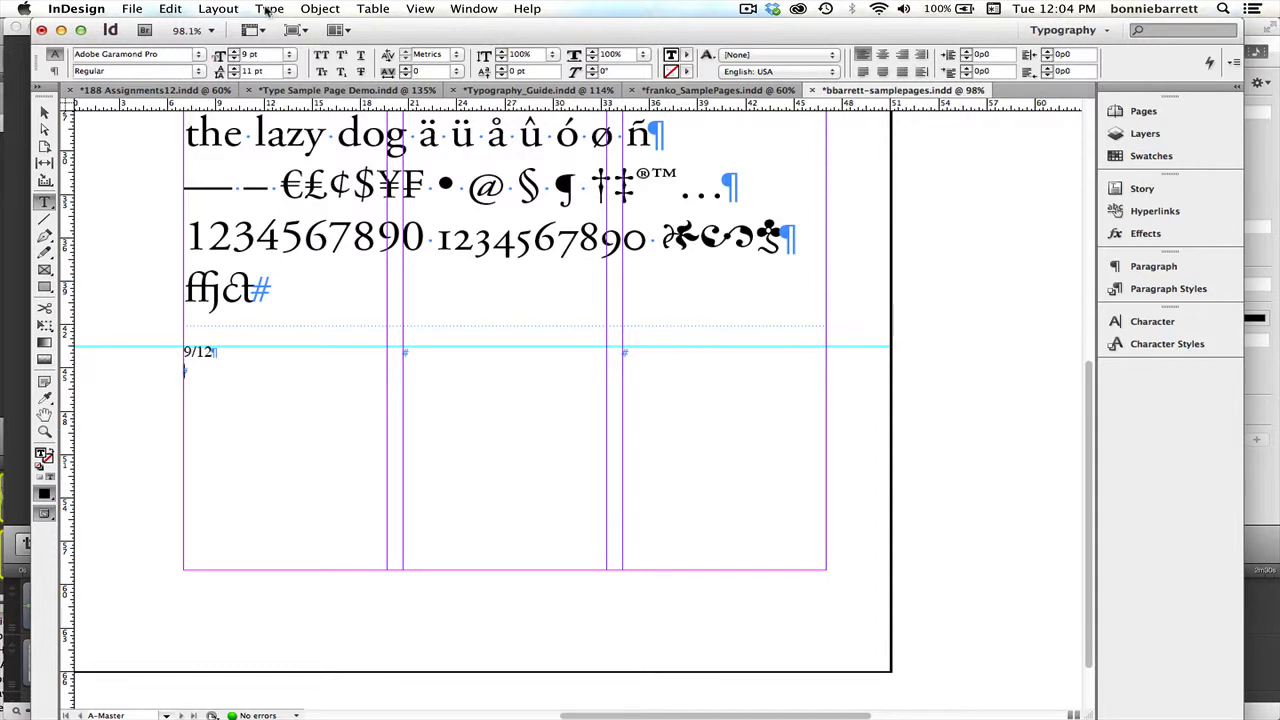
# Step: Fill the rest of the first column's frame with placeholder text
pyautogui.click(269, 10)
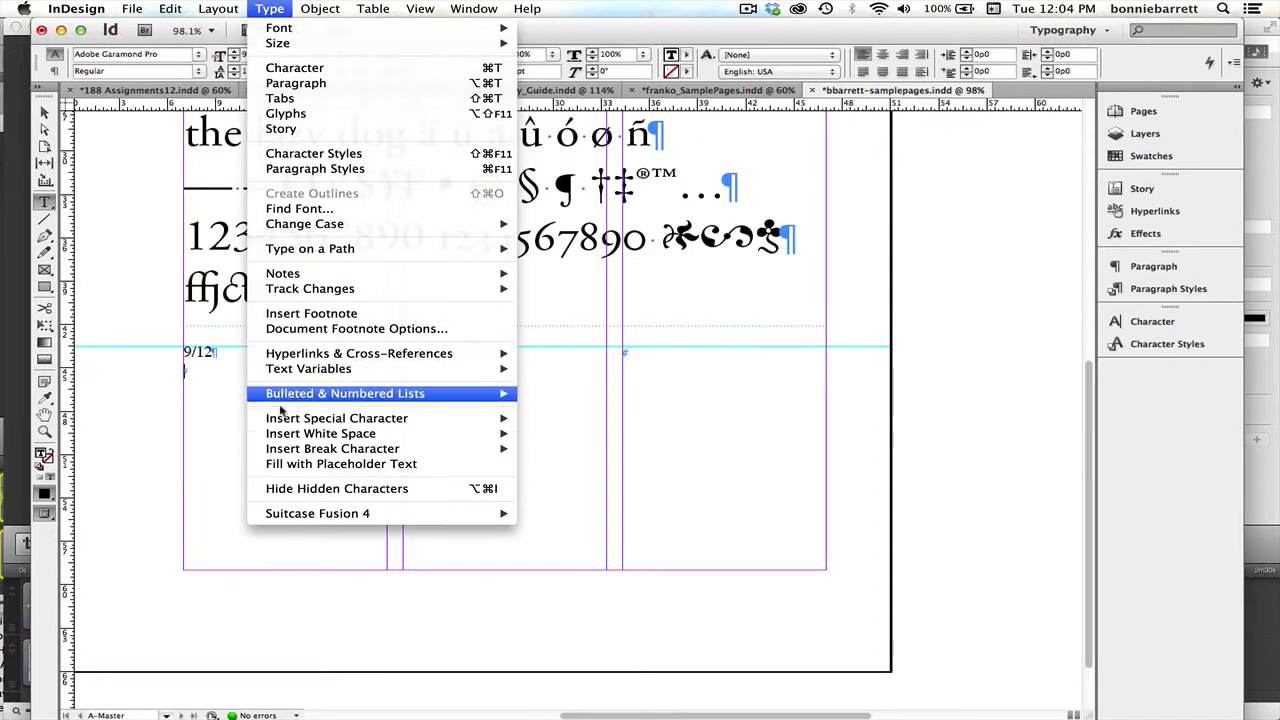
pyautogui.moveTo(283, 437)
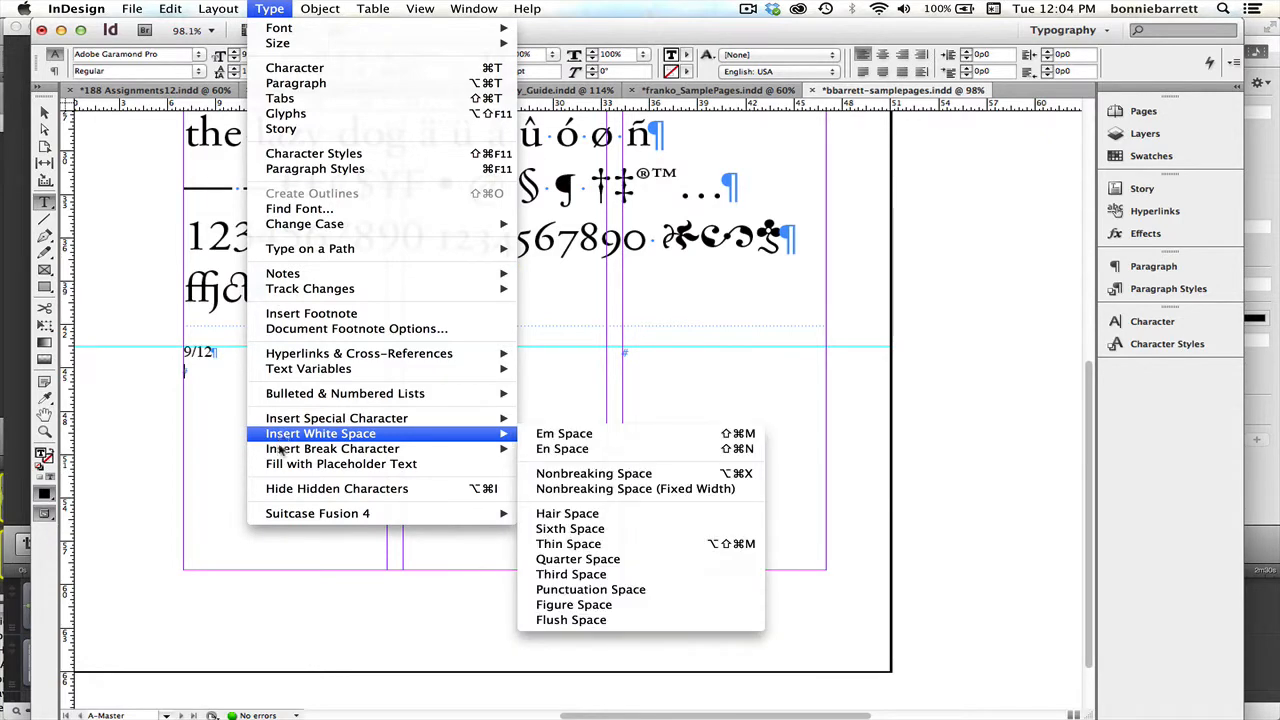
pyautogui.click(279, 464)
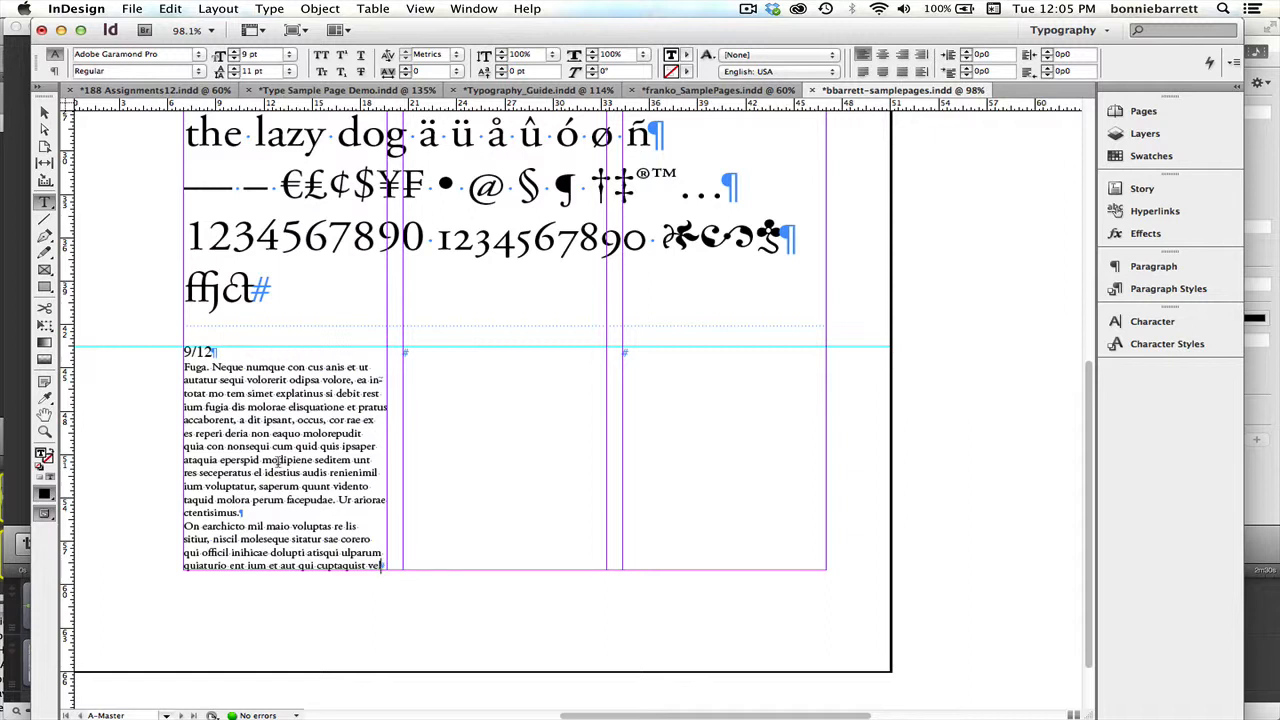
# Step: Enter the label 10/12 in the second column's text frame and start a new paragraph below it
pyautogui.click(432, 357)
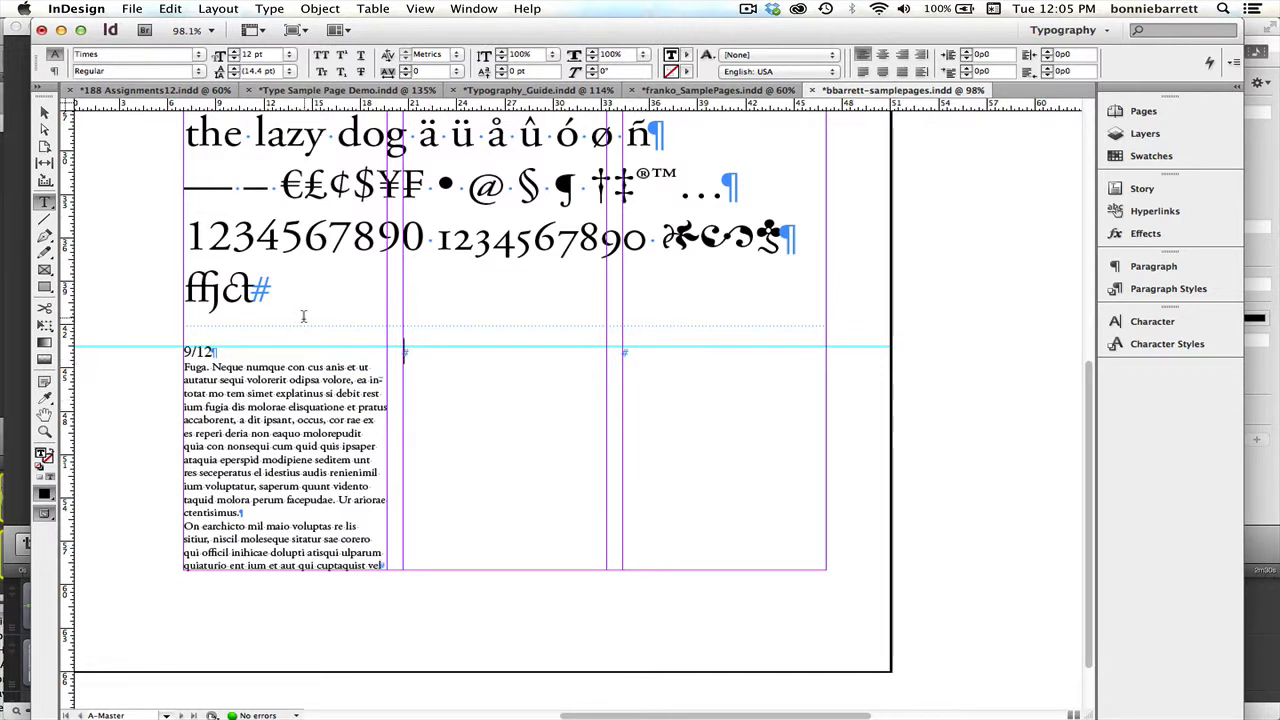
pyautogui.write('10/12')
pyautogui.press('Return')
# Step: Format the paragraph below 10/12 as Adobe Garamond Pro Regular, 10 pt with 12 pt leading, and fill the frame with placeholder text
pyautogui.click(199, 56)
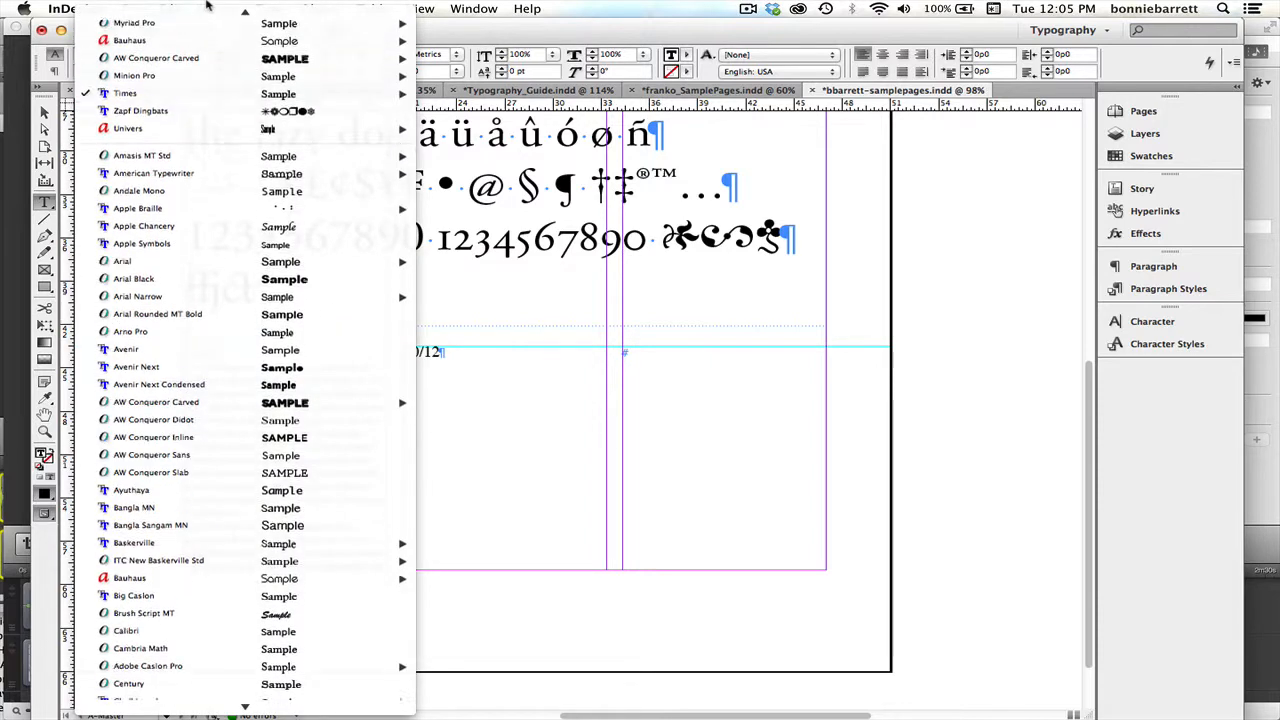
pyautogui.moveTo(212, 16)
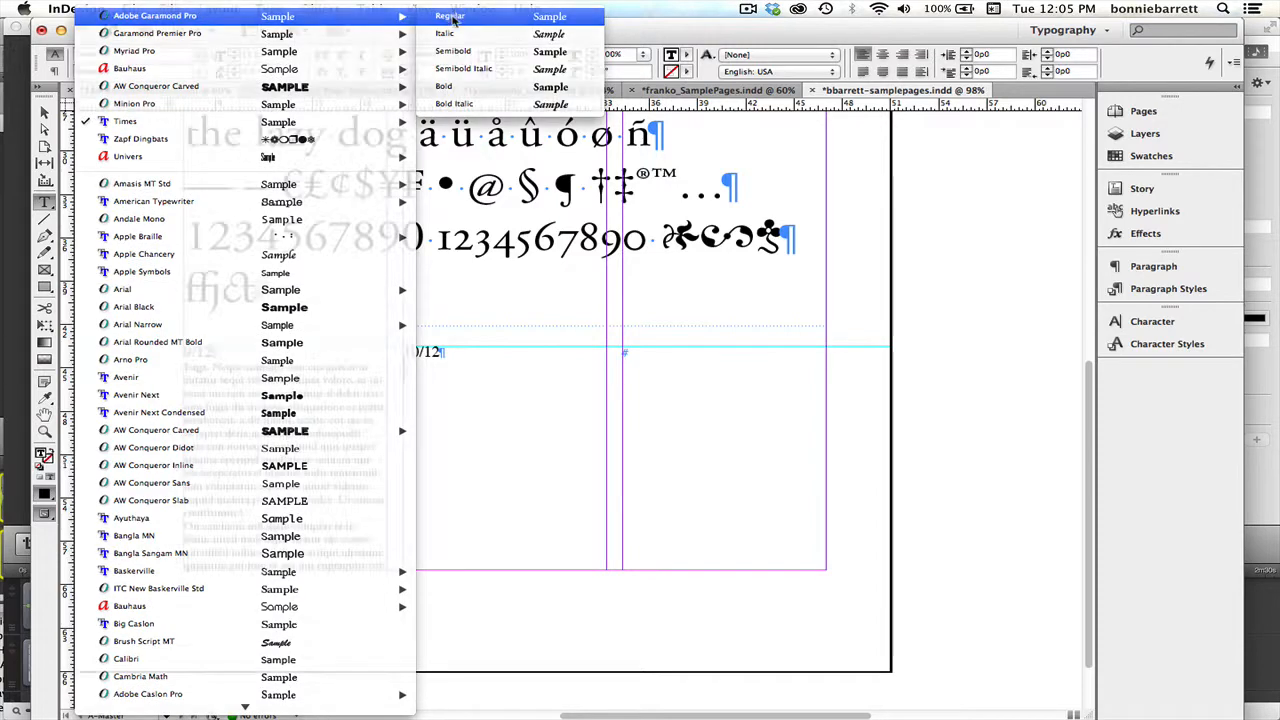
pyautogui.click(450, 16)
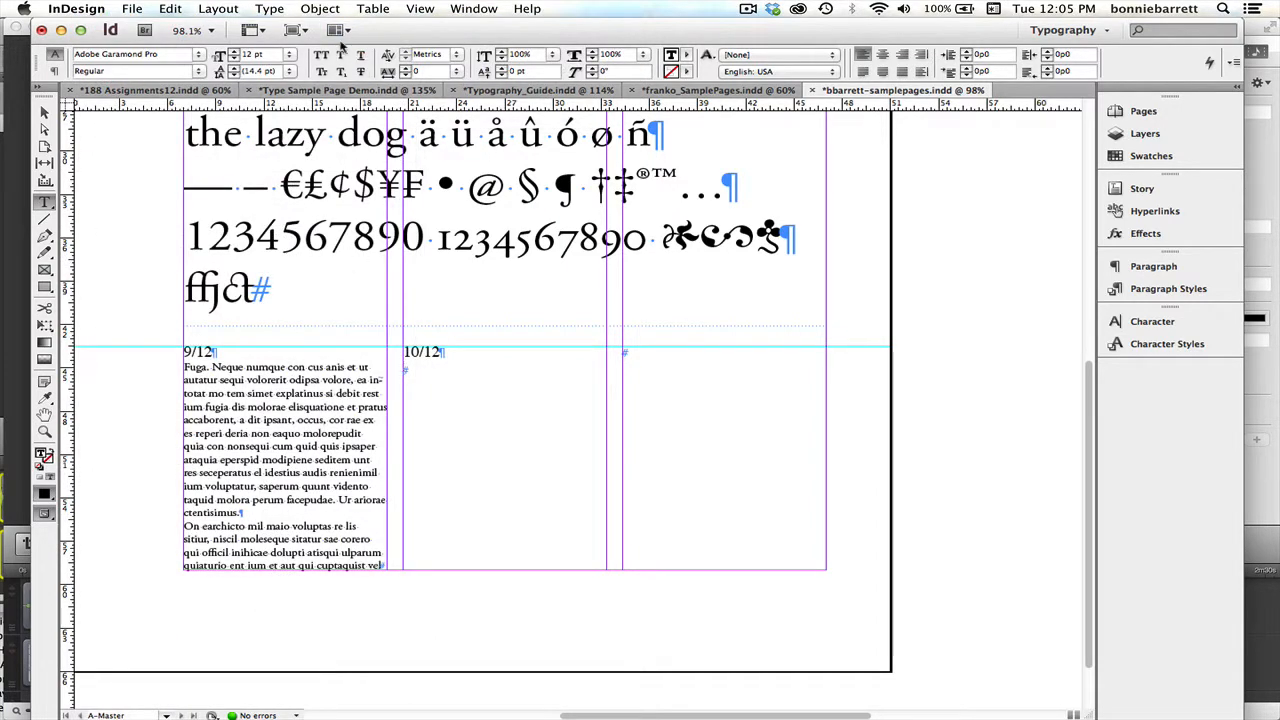
pyautogui.click(290, 57)
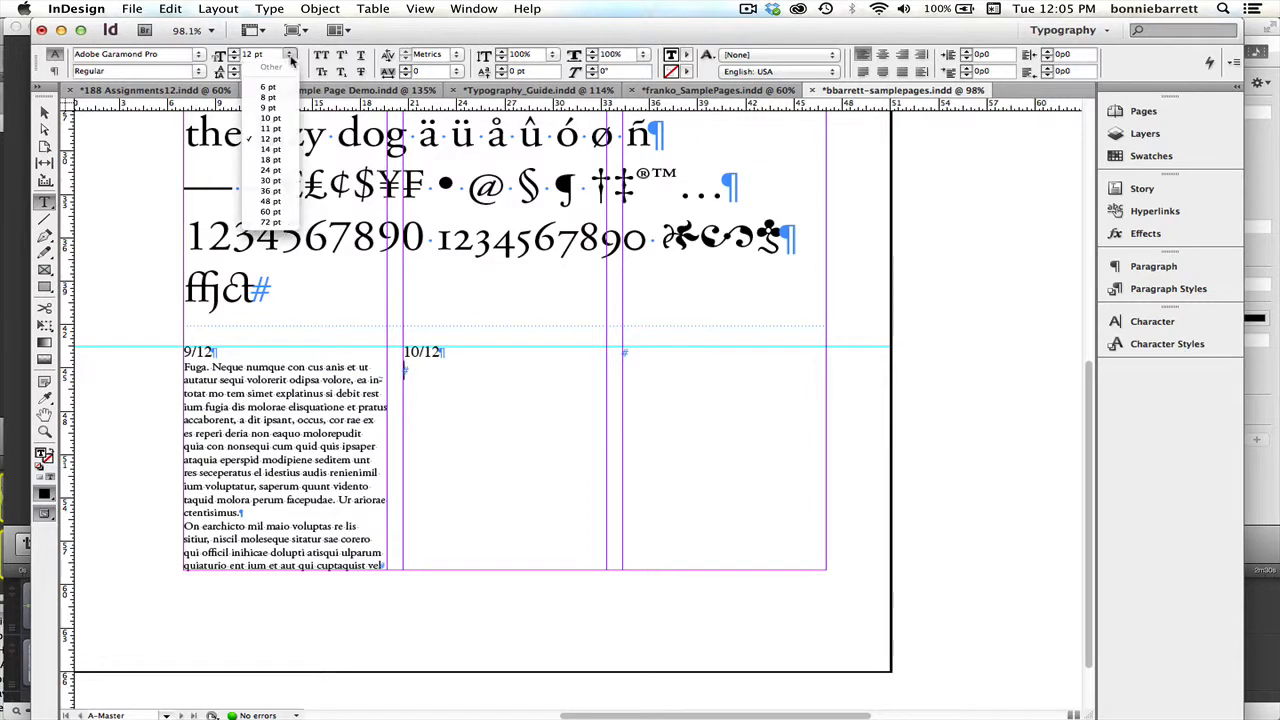
pyautogui.click(290, 116)
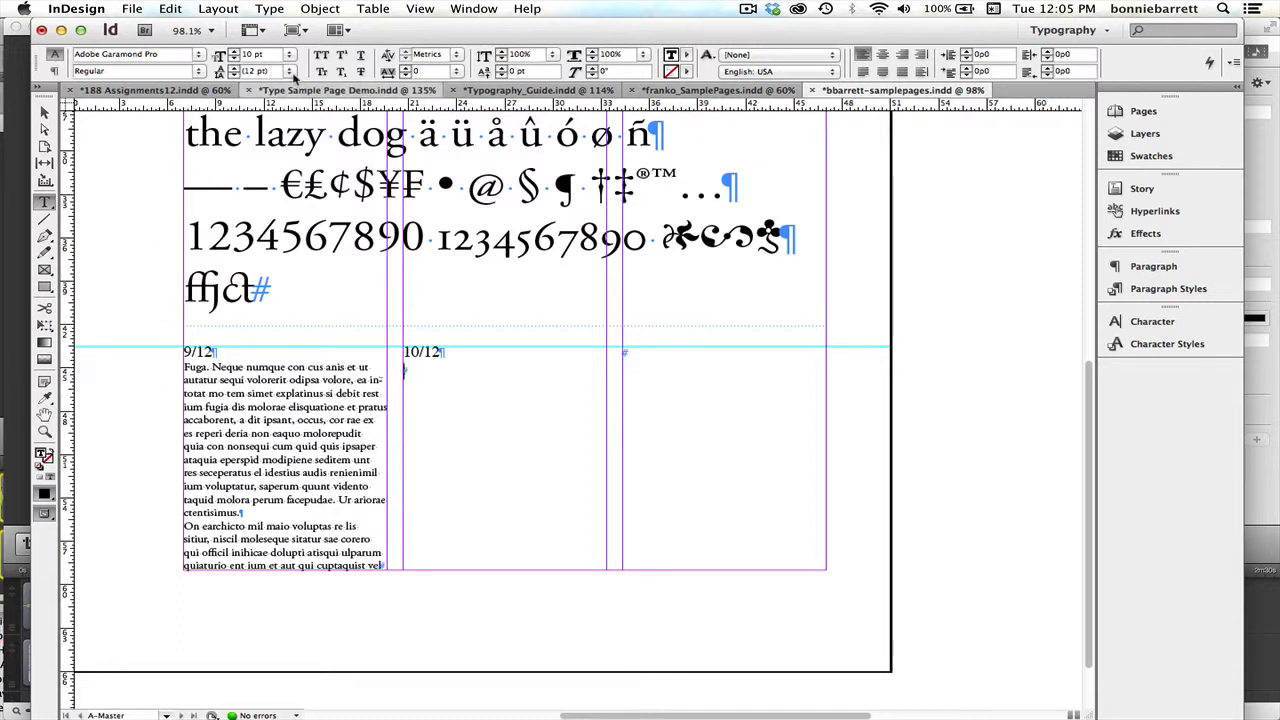
pyautogui.click(289, 74)
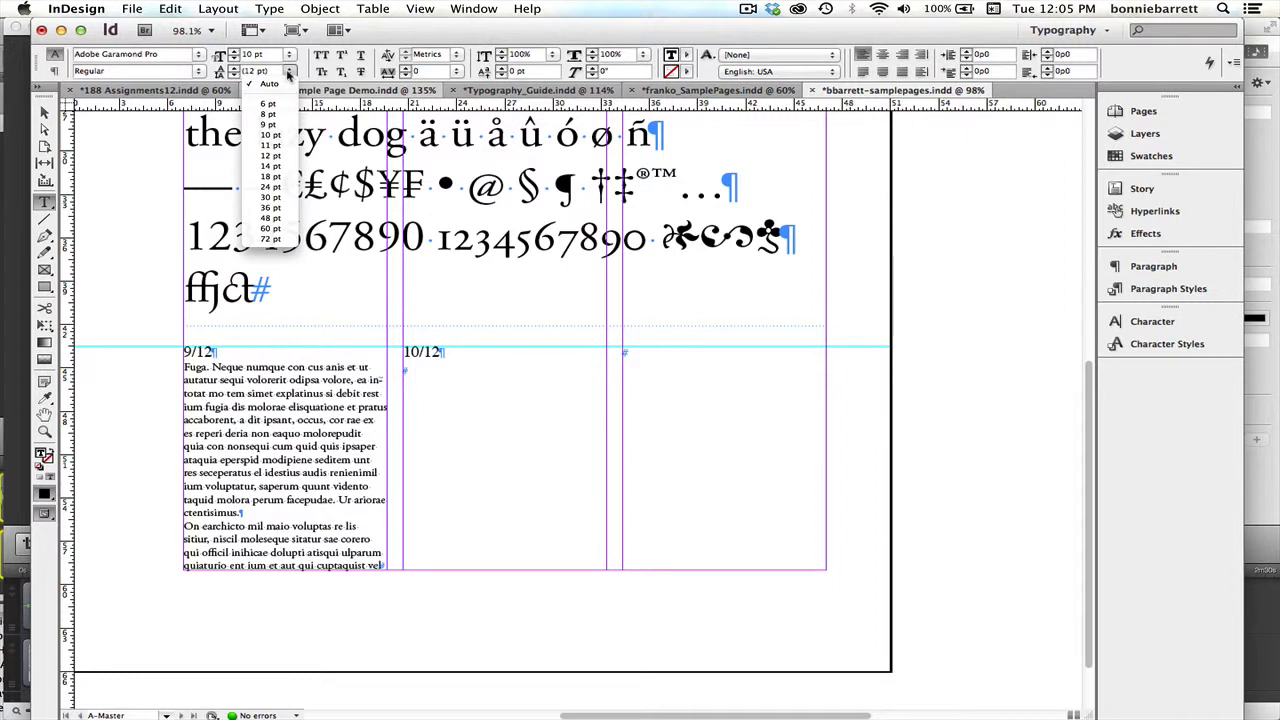
pyautogui.click(267, 157)
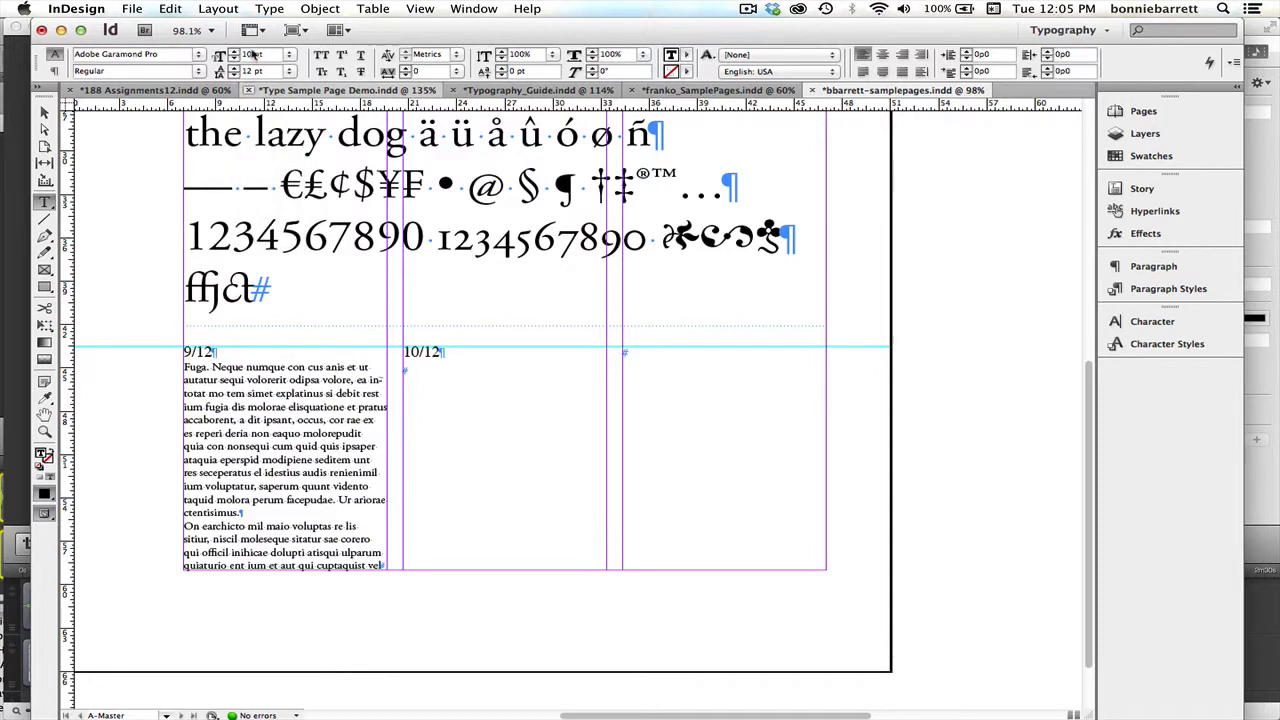
pyautogui.click(269, 8)
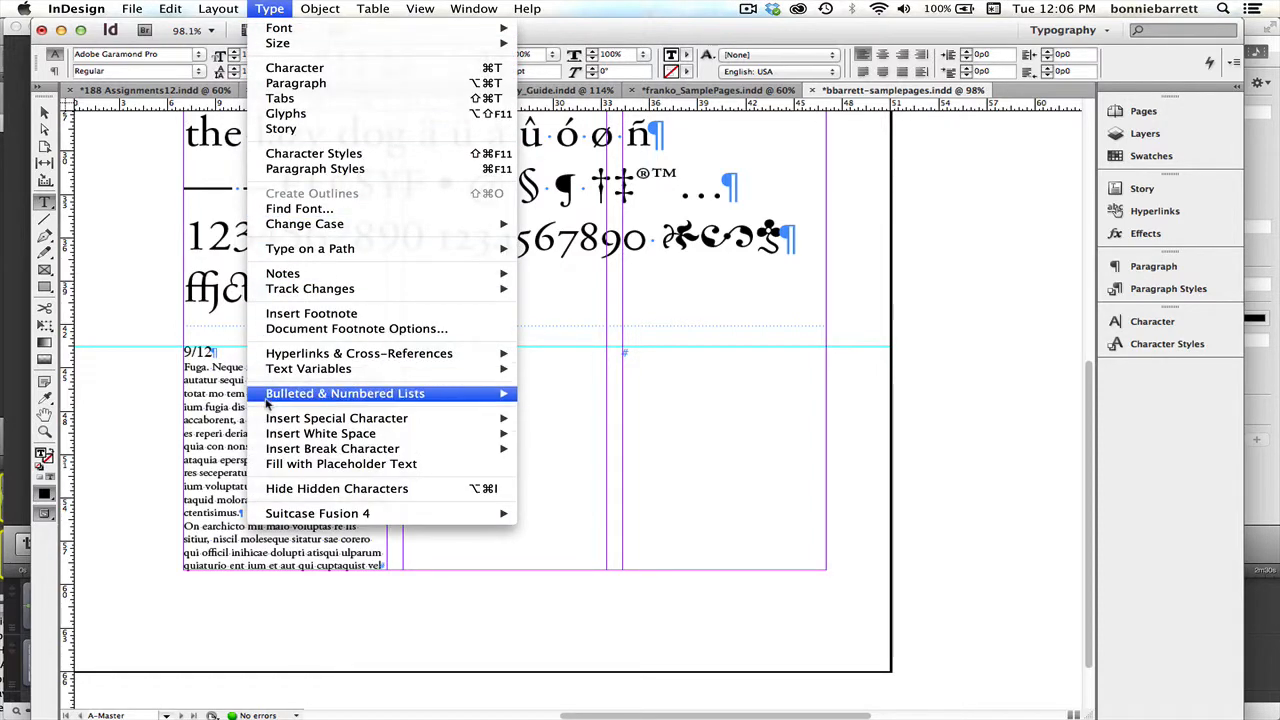
pyautogui.click(300, 463)
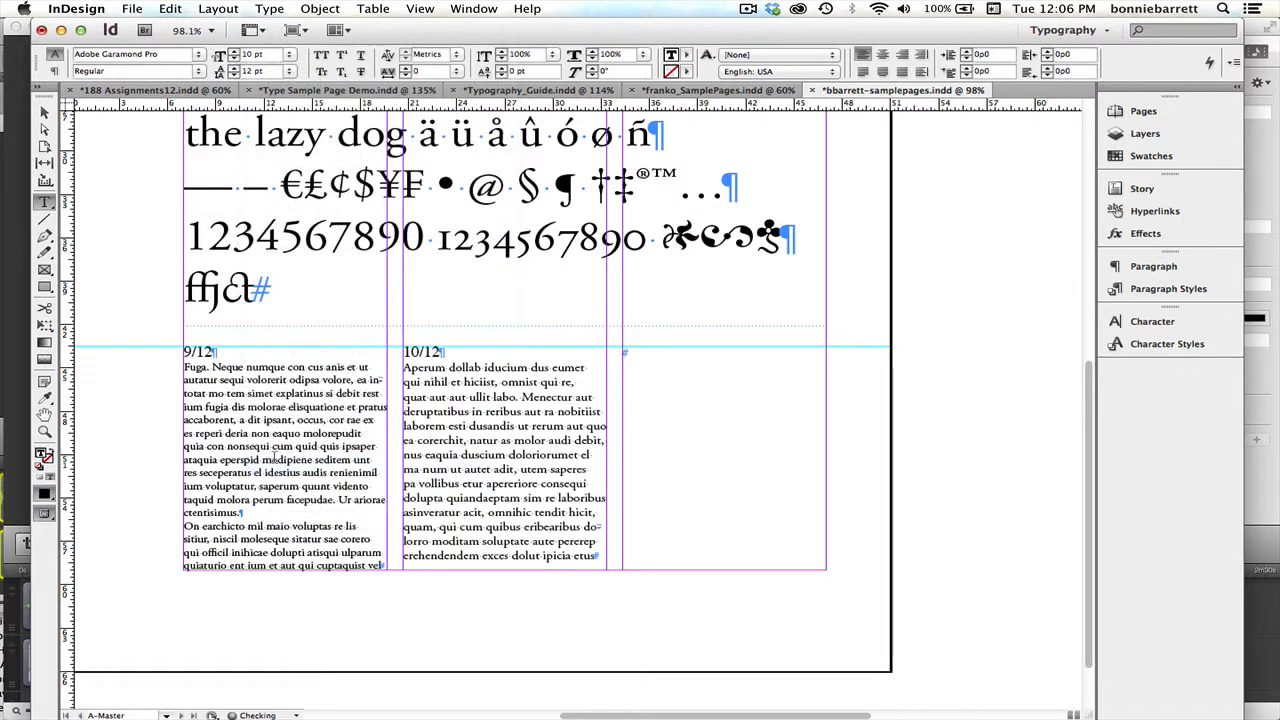
# Step: Enter the label 11/14 in the third column's text frame and start a new paragraph below it
pyautogui.click(651, 360)
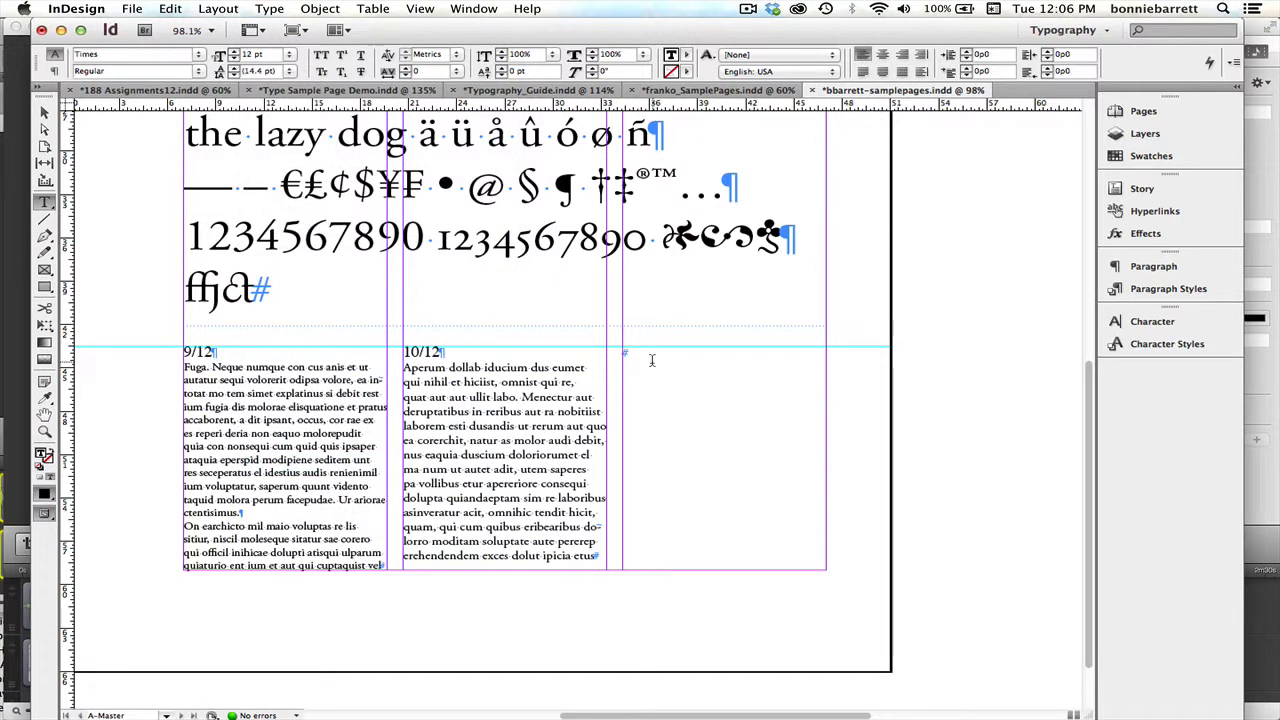
pyautogui.write('11/14')
pyautogui.press('Return')
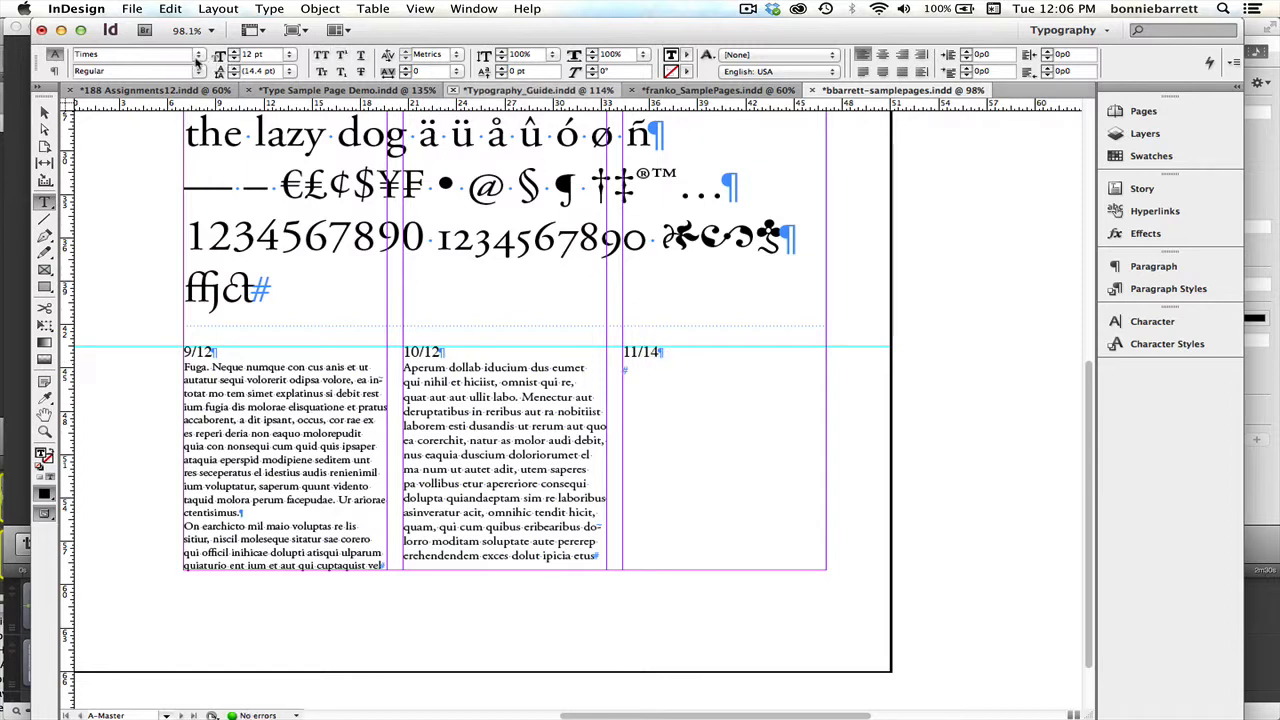
# Step: Format the paragraph below 11/14 as Adobe Garamond Pro Regular, 11 pt with 14 pt leading, and fill the frame with placeholder text
pyautogui.click(199, 54)
pyautogui.scroll(3, 200, 45)
pyautogui.moveTo(228, 16)
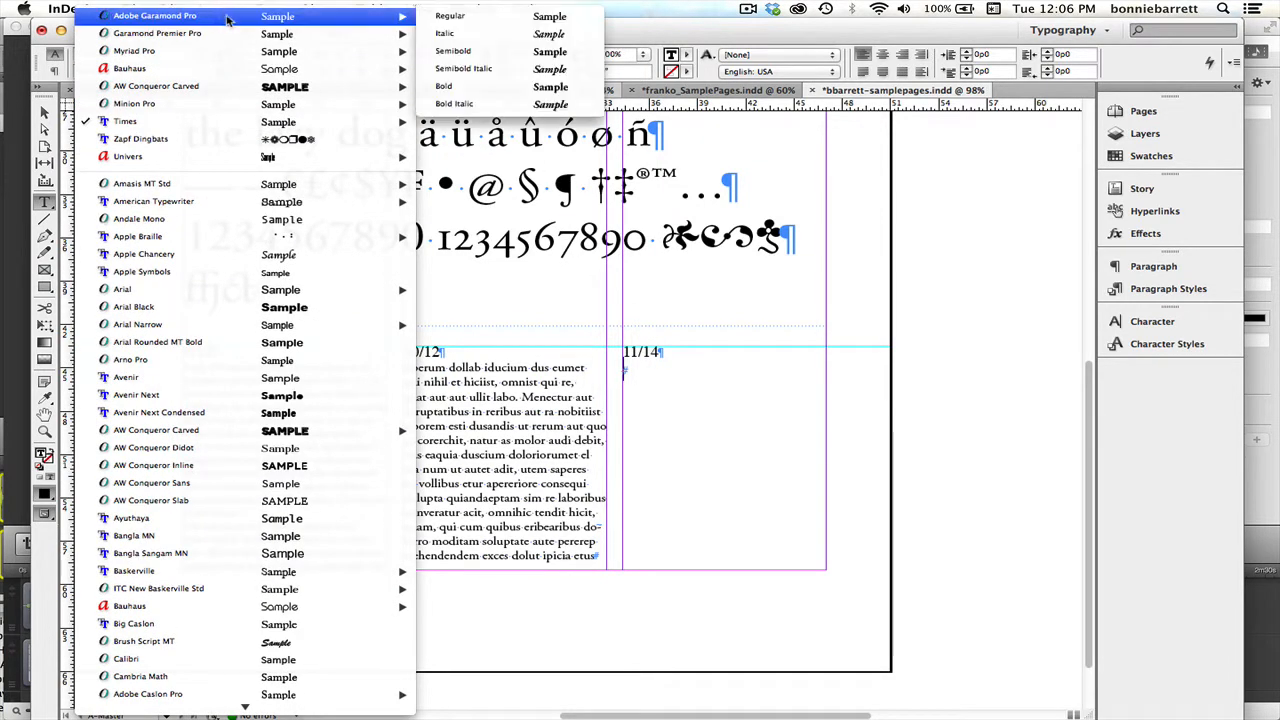
pyautogui.click(450, 16)
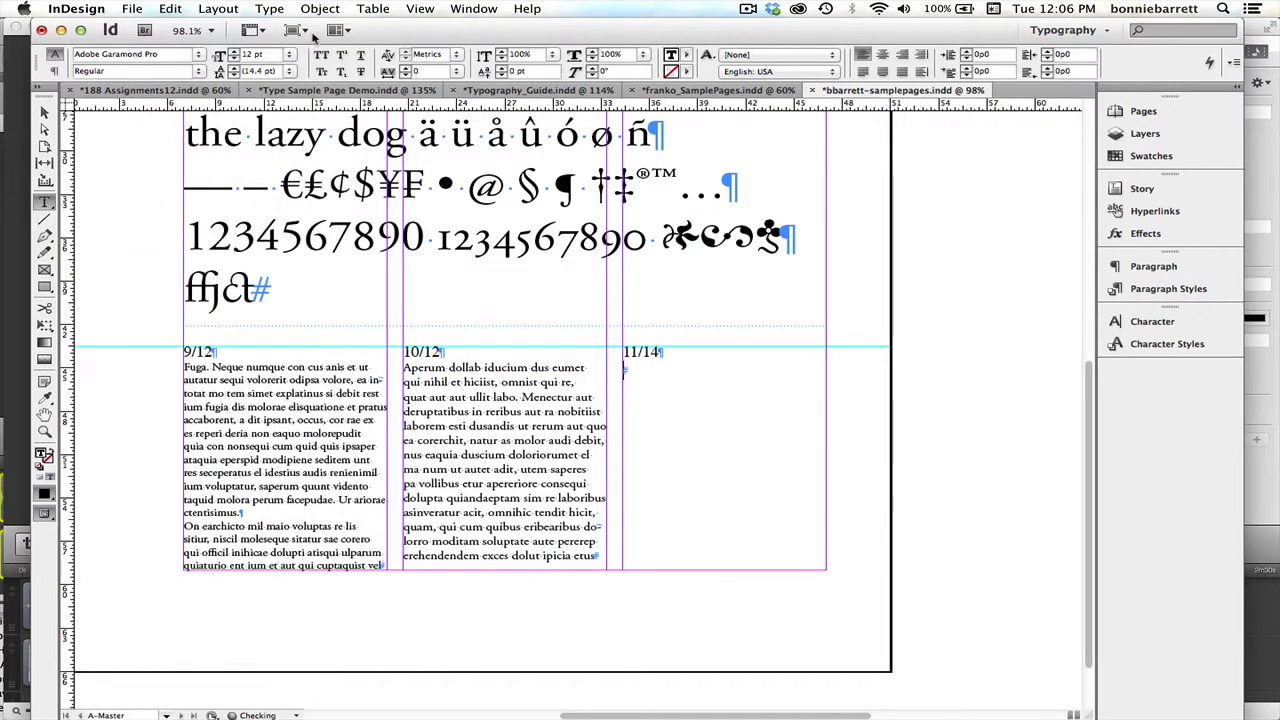
pyautogui.click(289, 59)
pyautogui.click(290, 72)
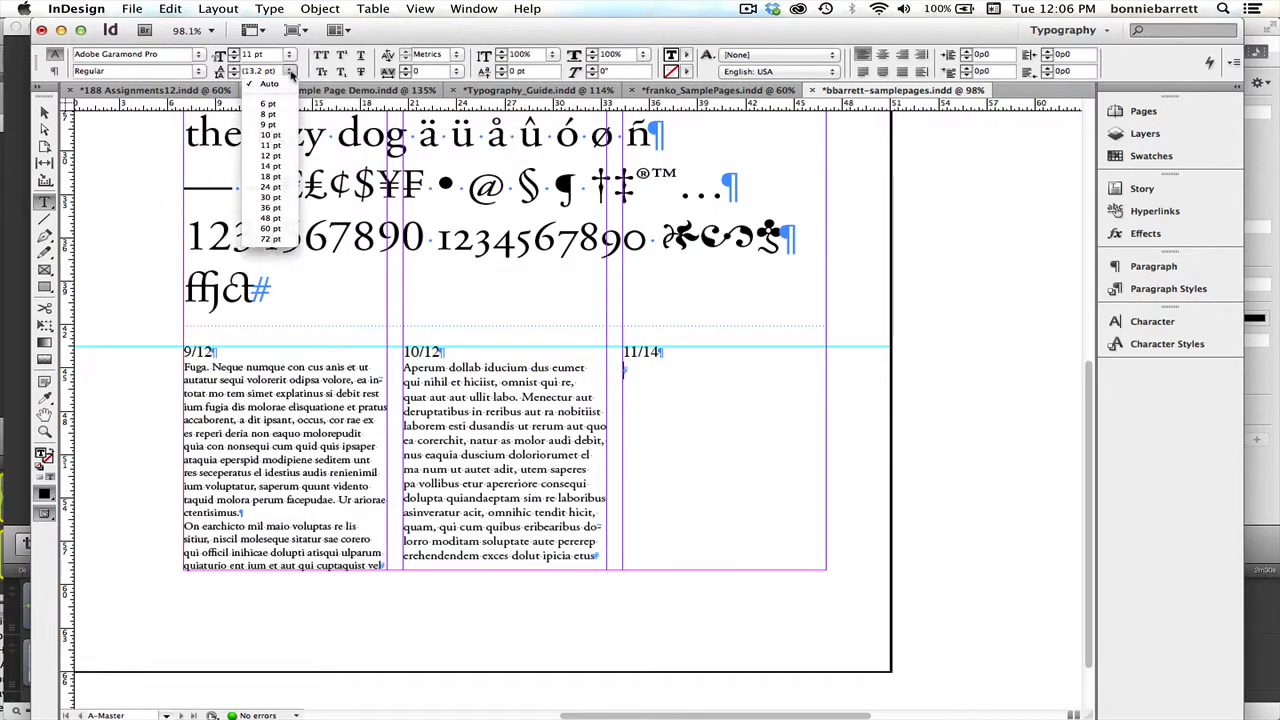
pyautogui.click(278, 165)
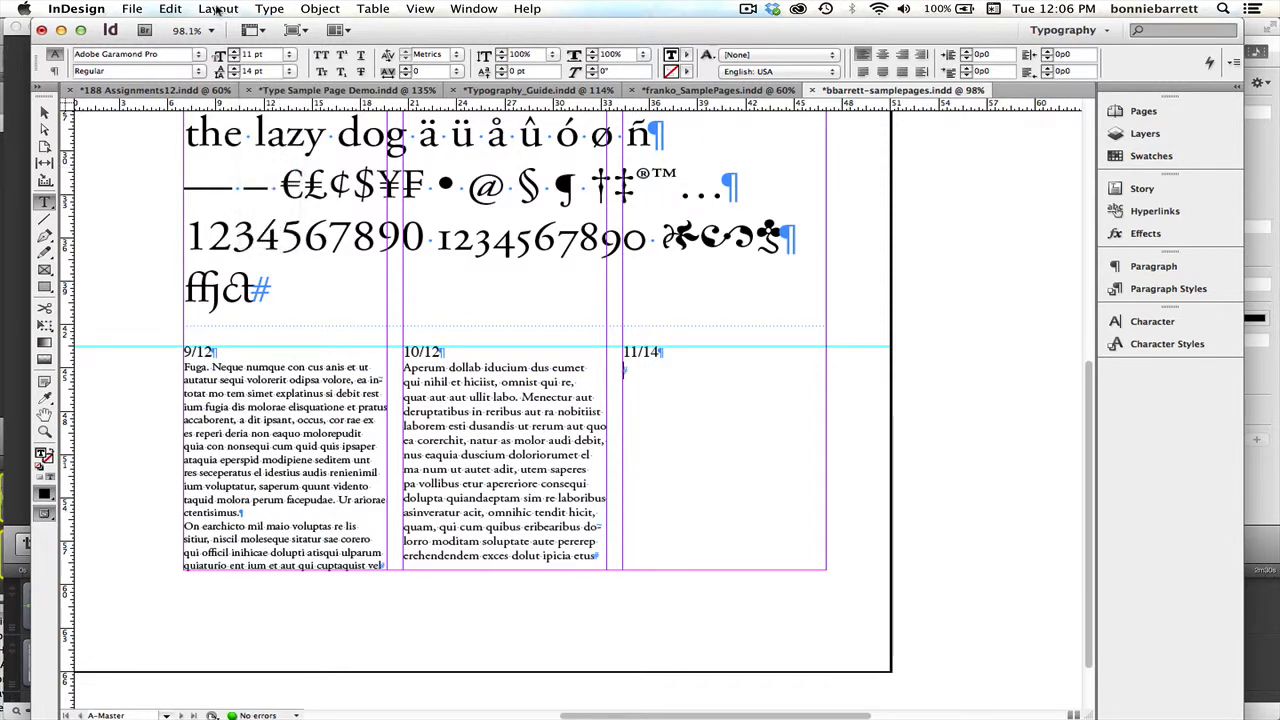
pyautogui.click(272, 9)
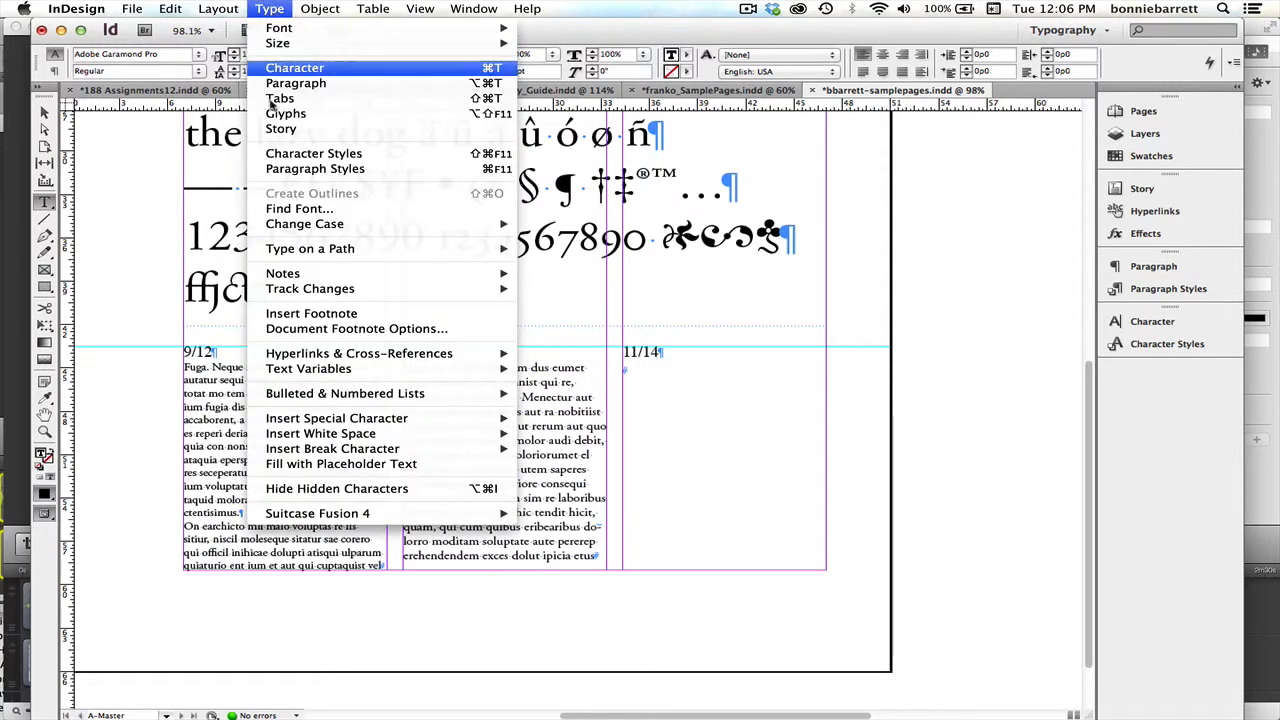
pyautogui.click(295, 465)
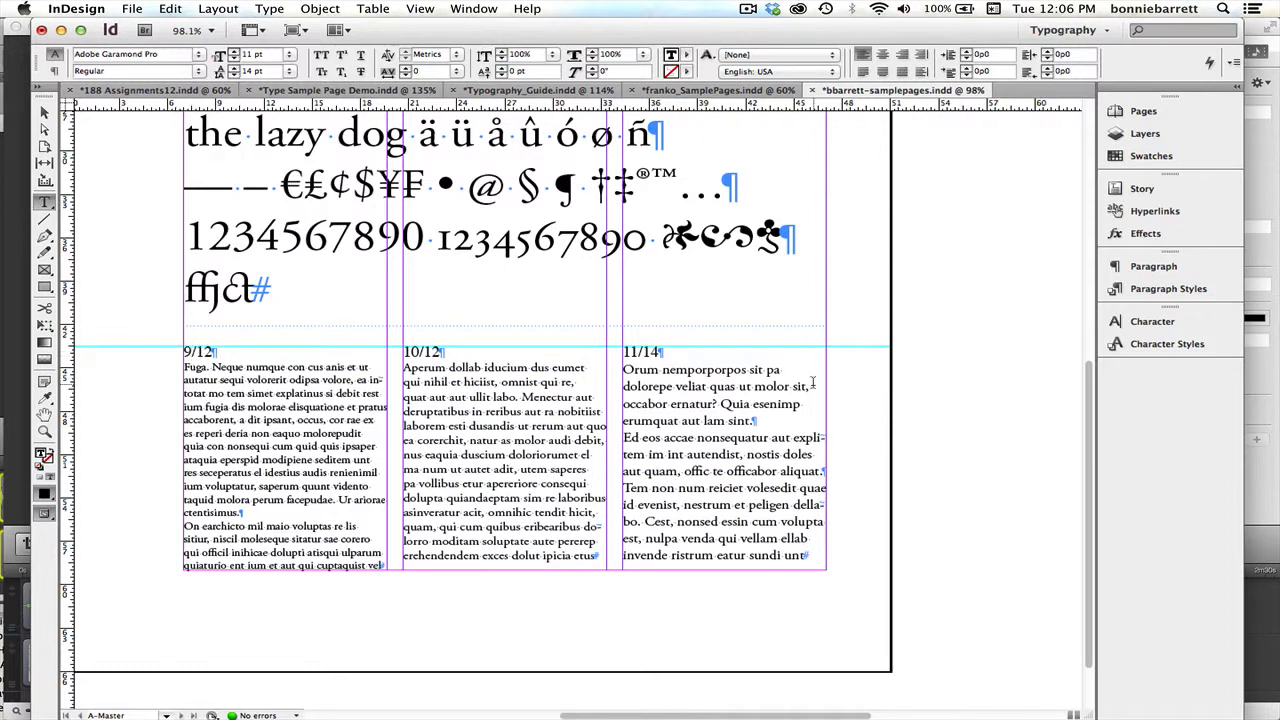
# Step: Apply the labels character style to the 9/12, 10/12 and 11/14 column labels
pyautogui.click(1173, 347)
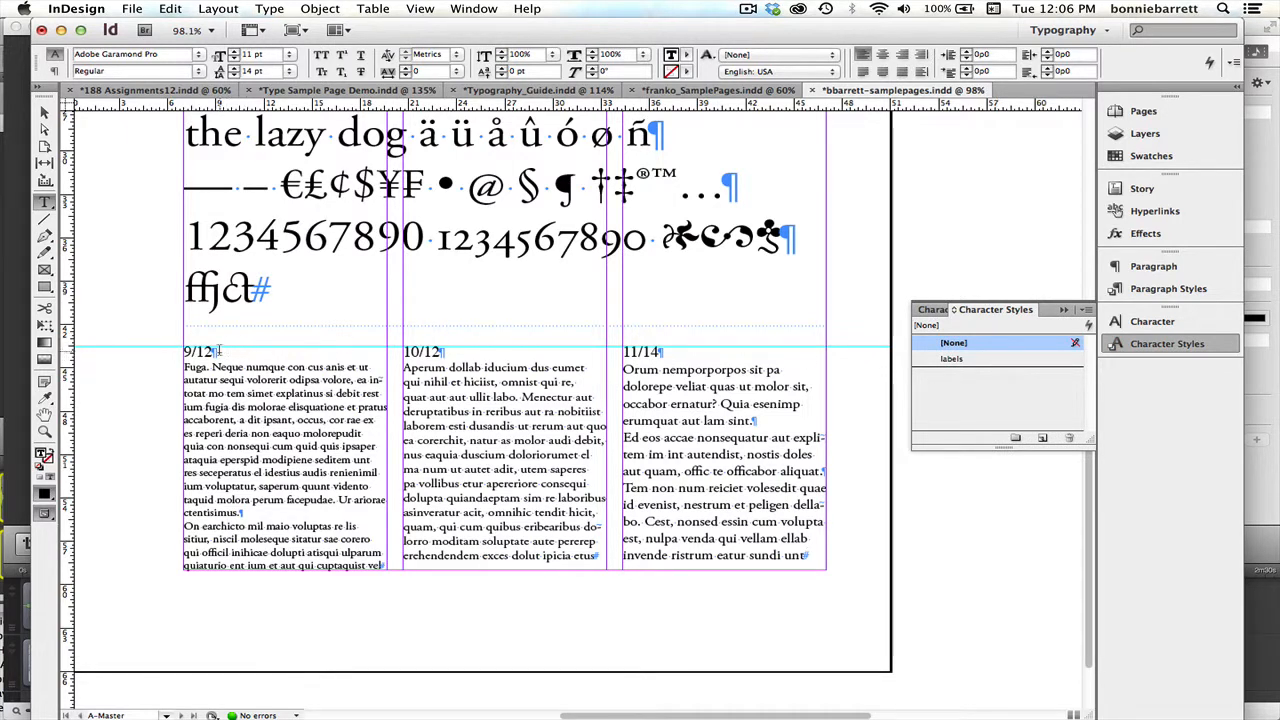
pyautogui.moveTo(216, 350); pyautogui.dragTo(181, 352)
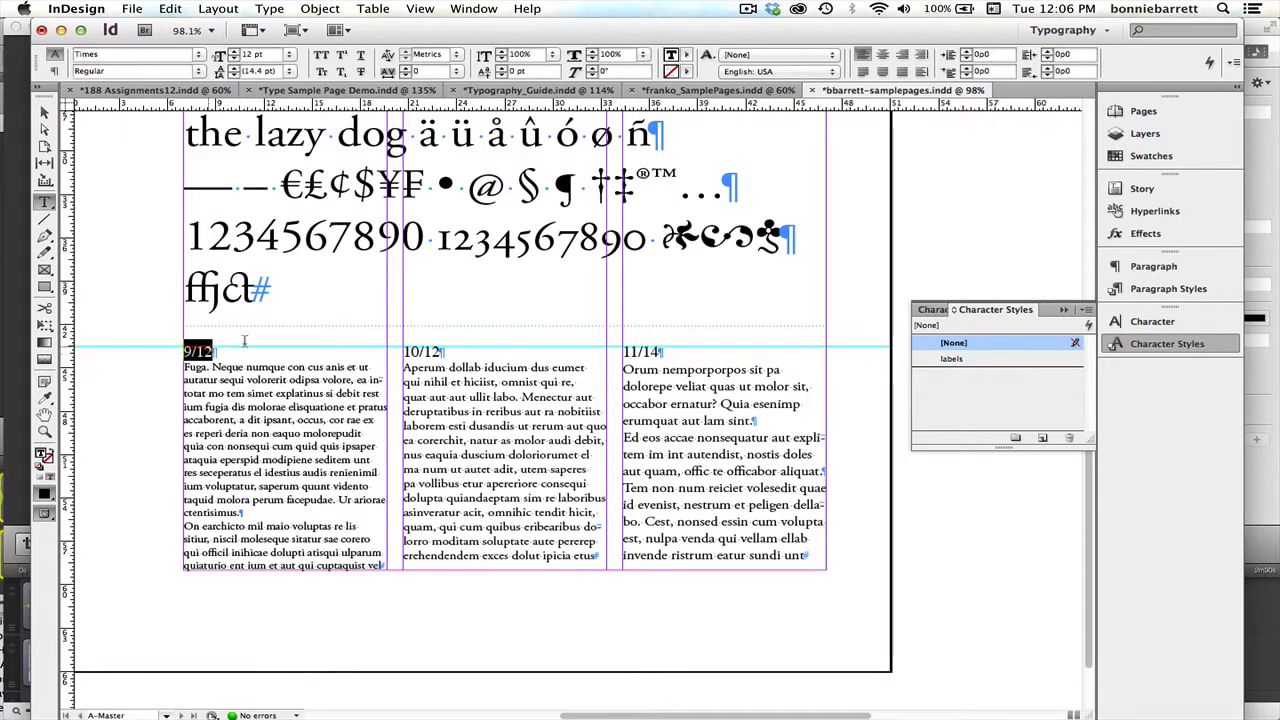
pyautogui.click(950, 360)
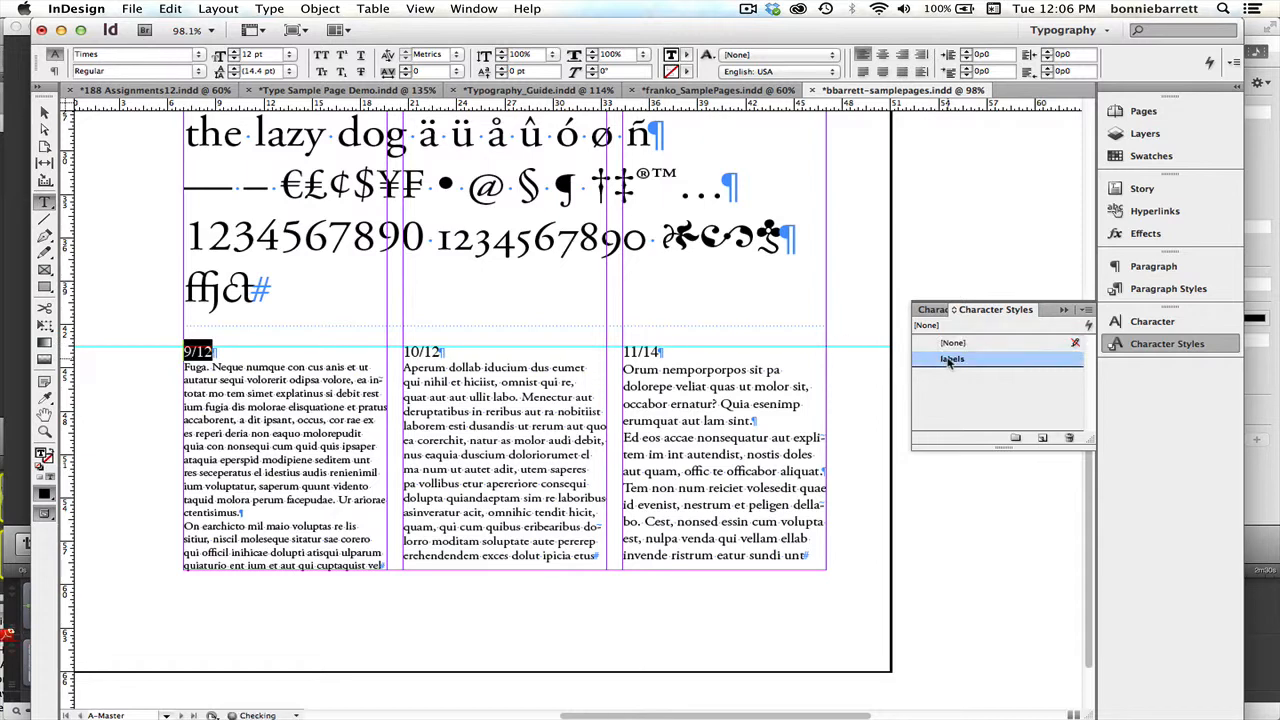
pyautogui.moveTo(446, 351); pyautogui.dragTo(389, 350)
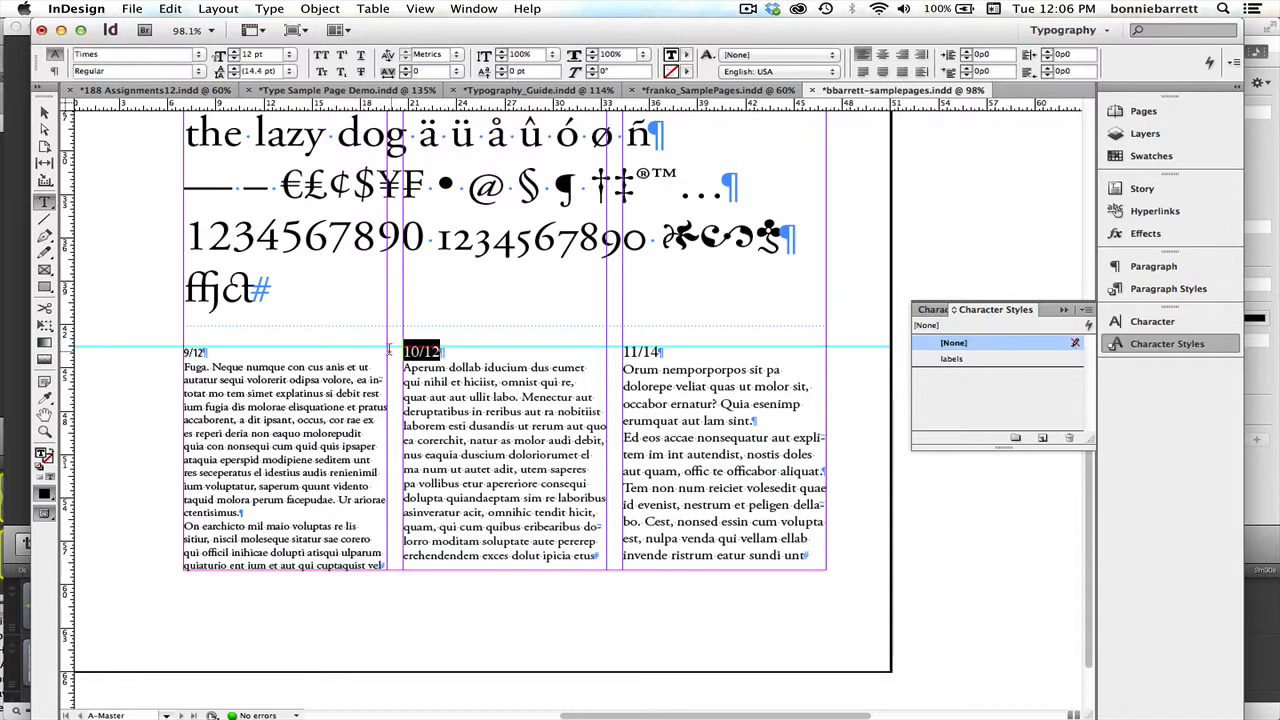
pyautogui.click(934, 360)
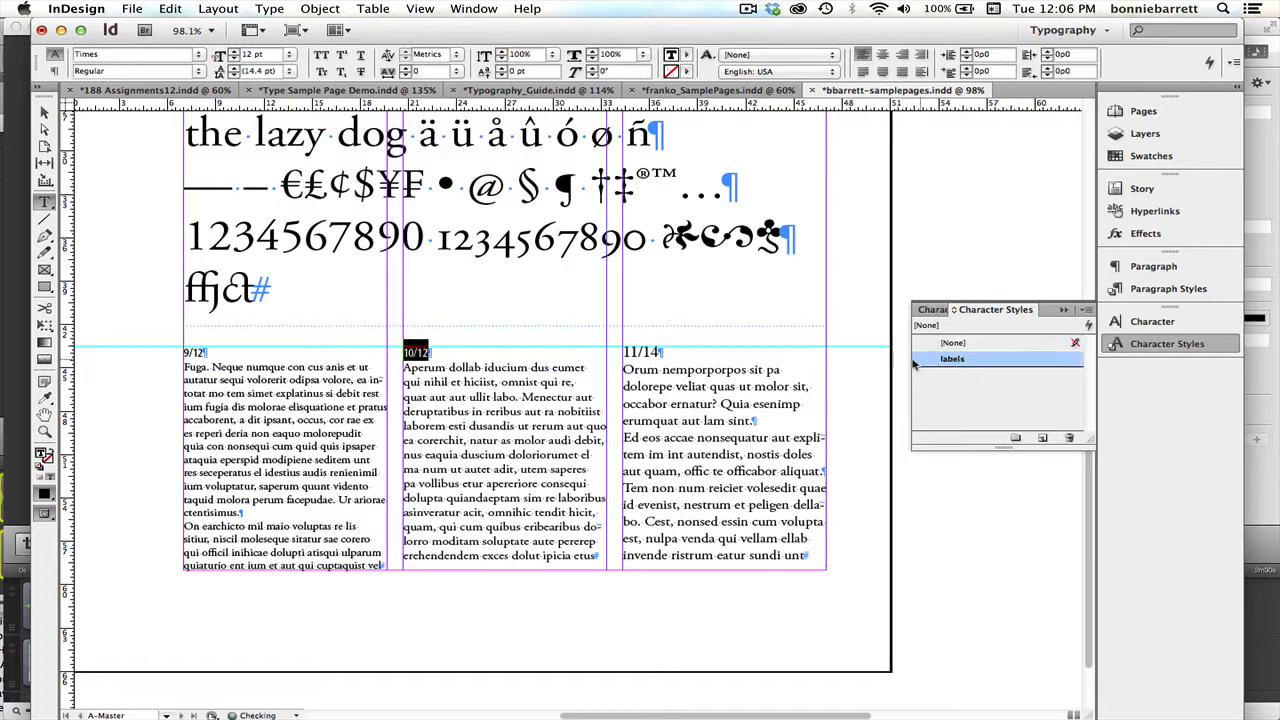
pyautogui.moveTo(664, 351); pyautogui.dragTo(623, 351)
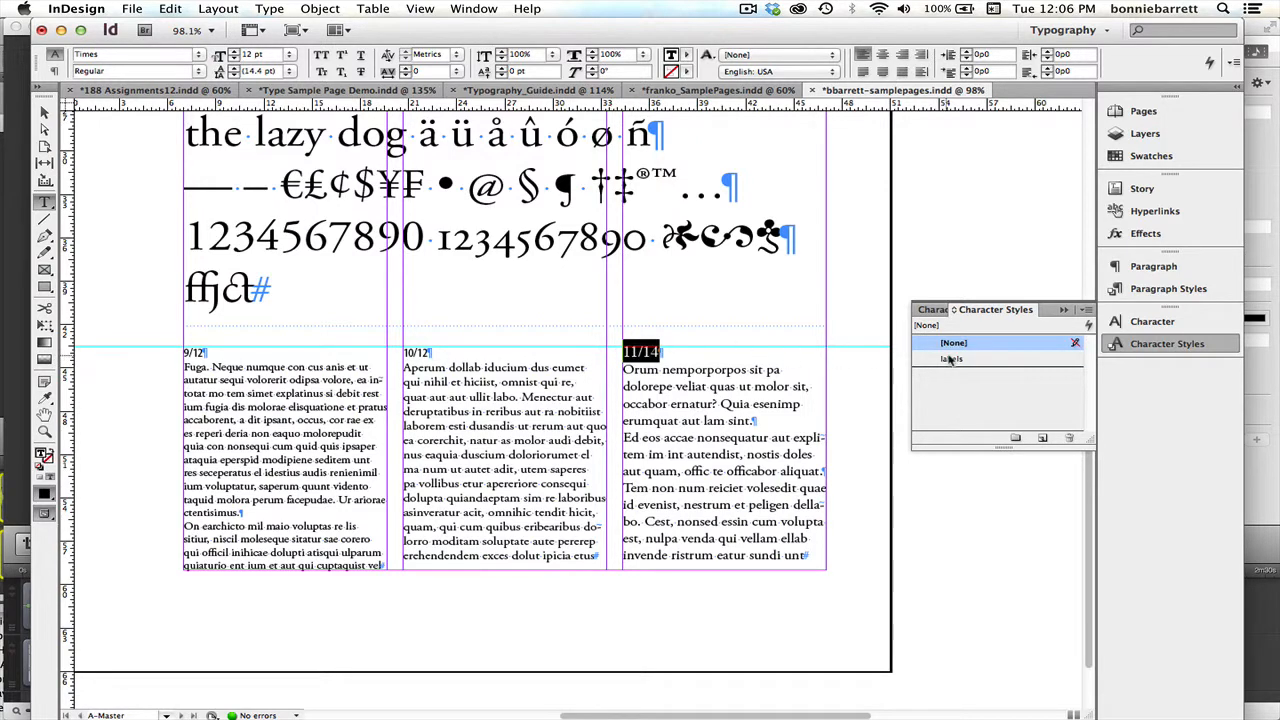
pyautogui.click(946, 362)
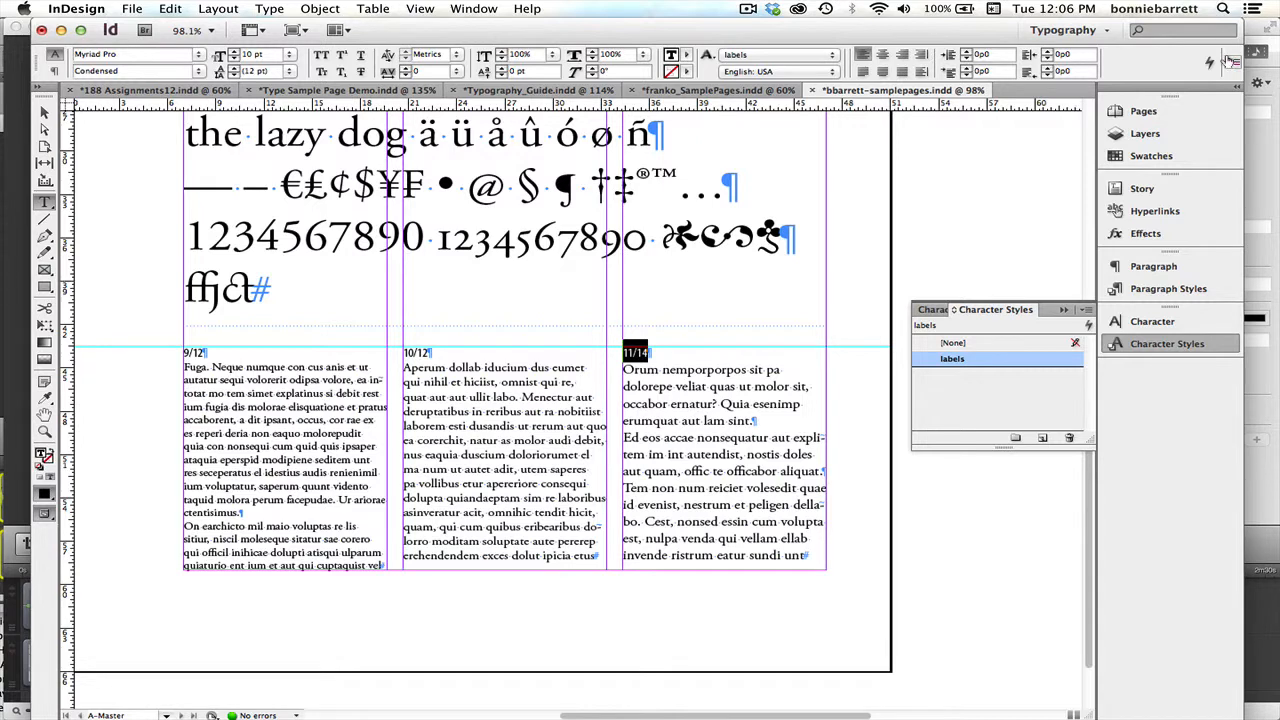
# Step: Turn on the OpenType Fractions feature for the 11/14 and 10/12 labels
pyautogui.click(1233, 62)
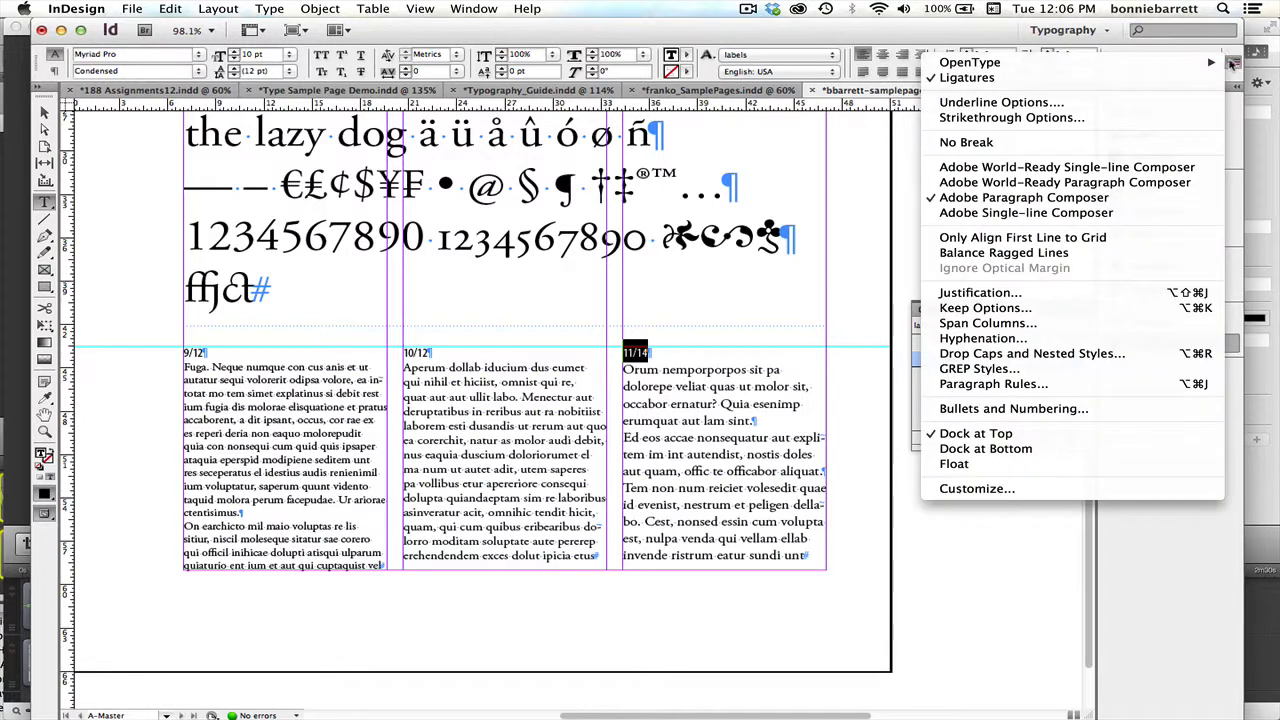
pyautogui.moveTo(1009, 66)
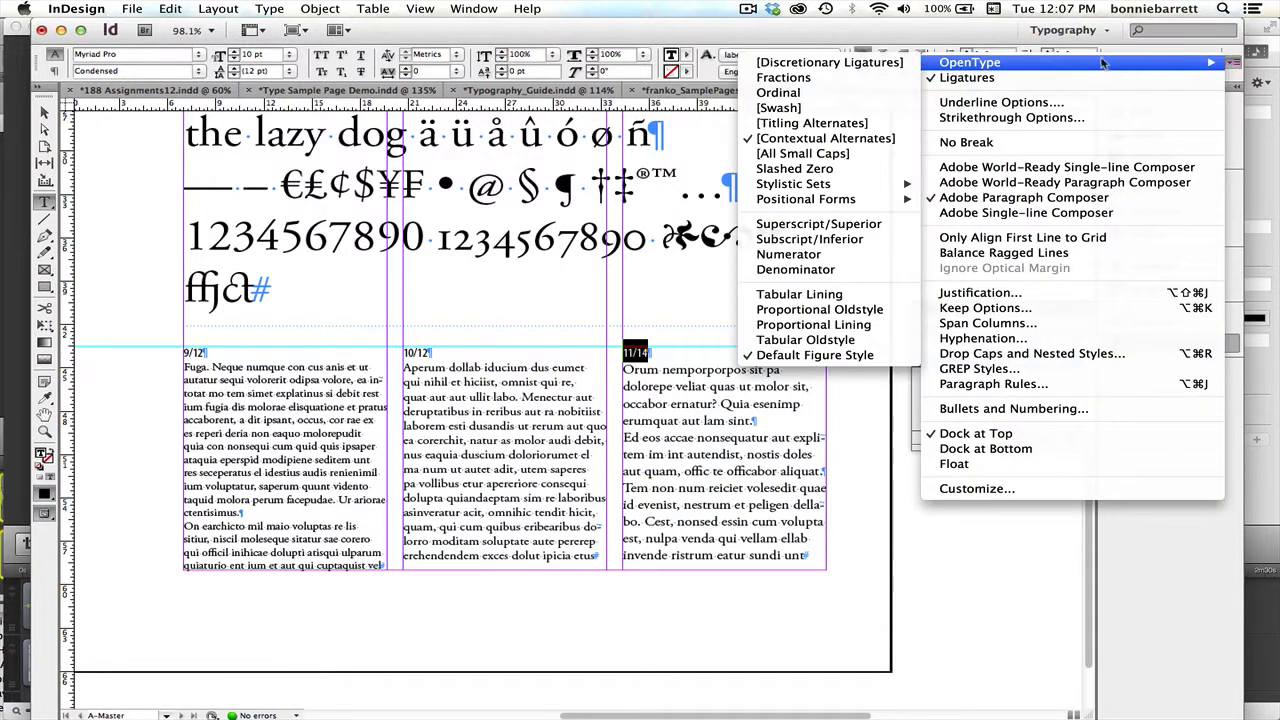
pyautogui.click(816, 80)
pyautogui.click(433, 352)
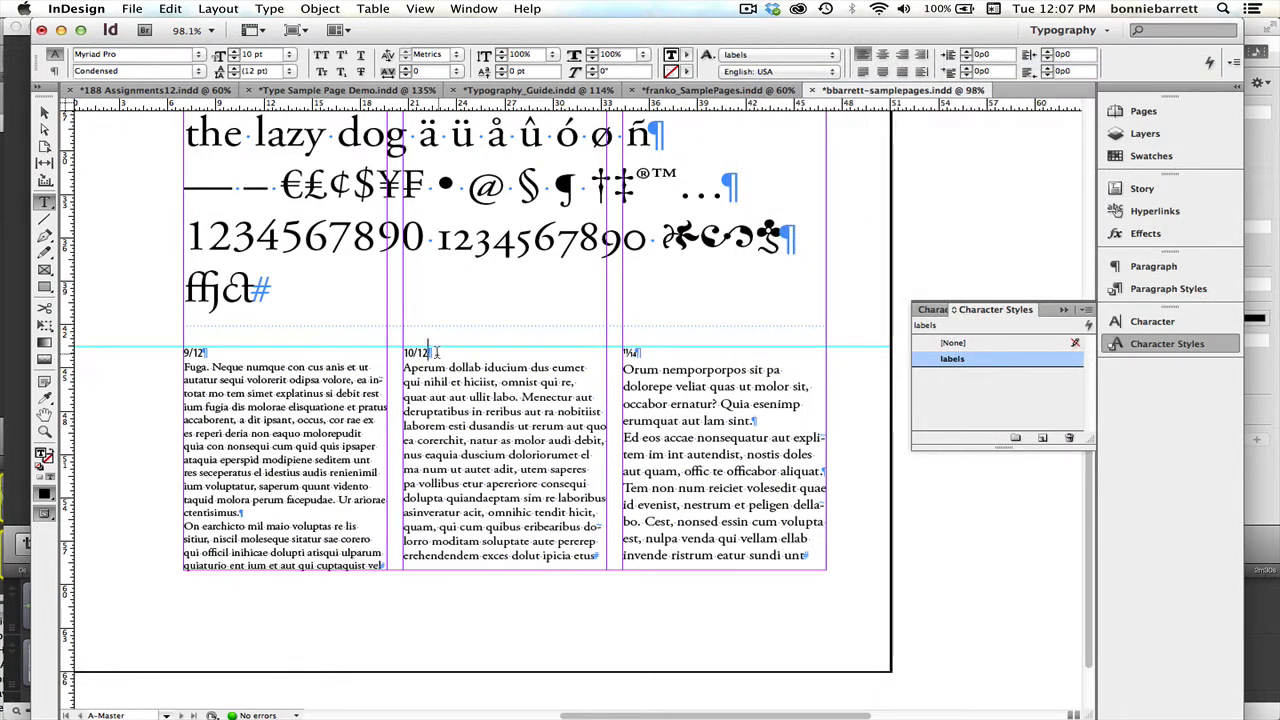
pyautogui.moveTo(436, 352); pyautogui.dragTo(398, 352)
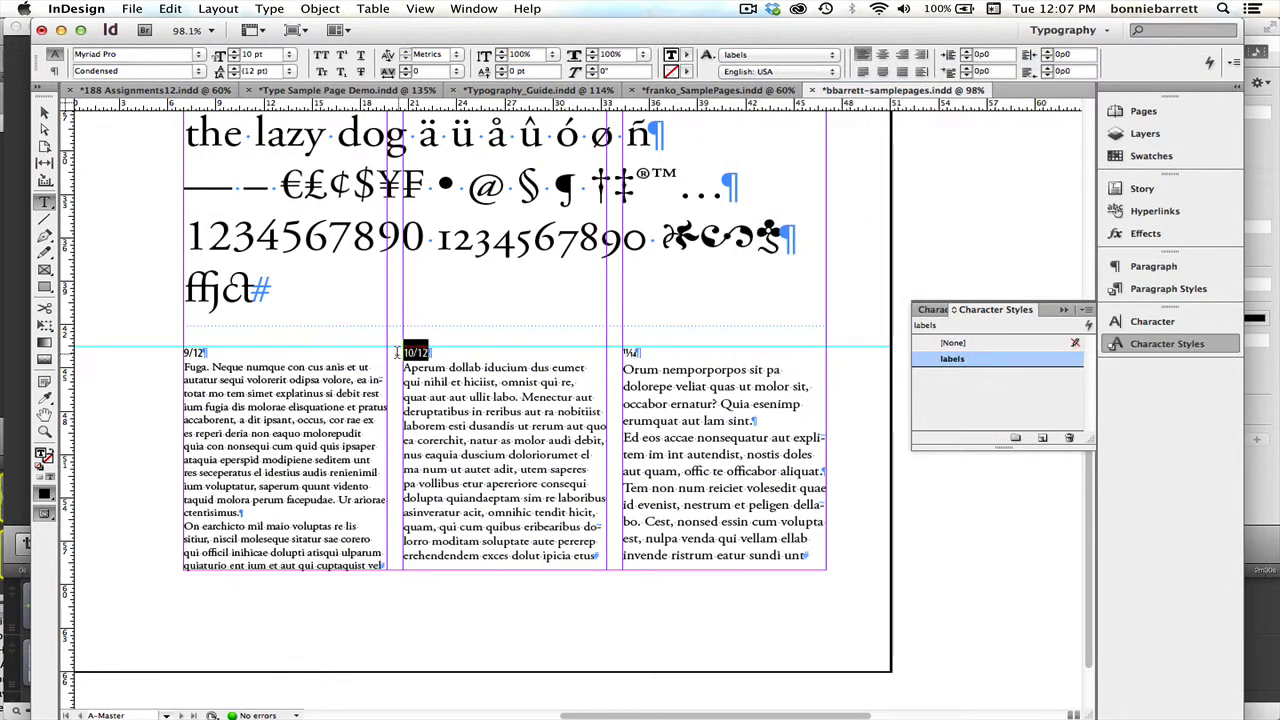
pyautogui.click(1232, 62)
pyautogui.moveTo(1000, 62)
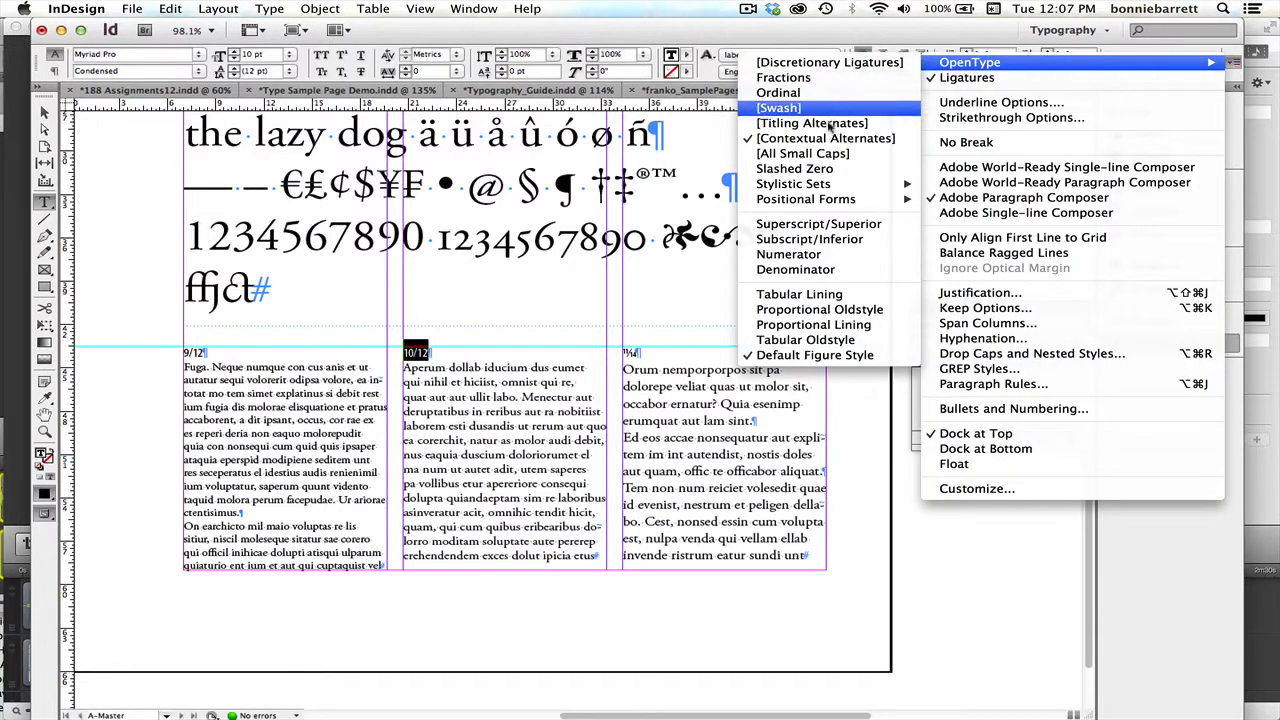
pyautogui.moveTo(797, 200)
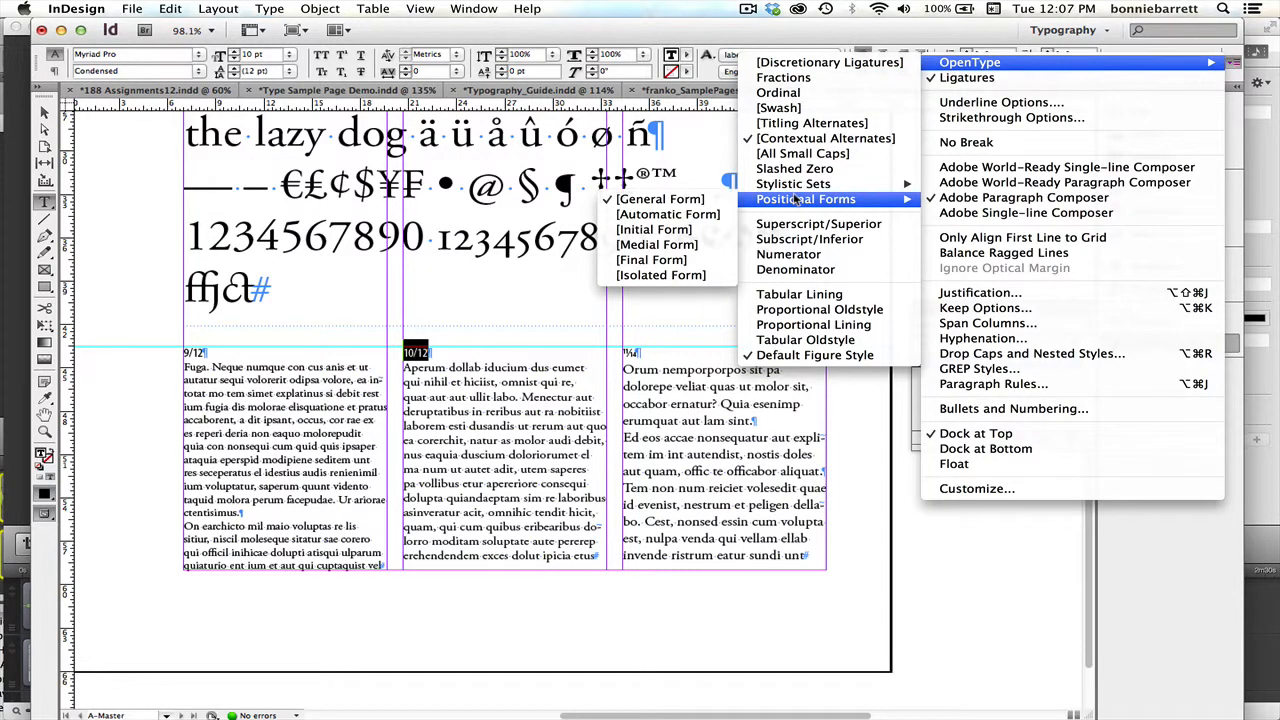
pyautogui.click(790, 78)
# Step: Turn on the OpenType Fractions feature for the 9/12 label above the first column
pyautogui.moveTo(208, 352); pyautogui.dragTo(182, 352)
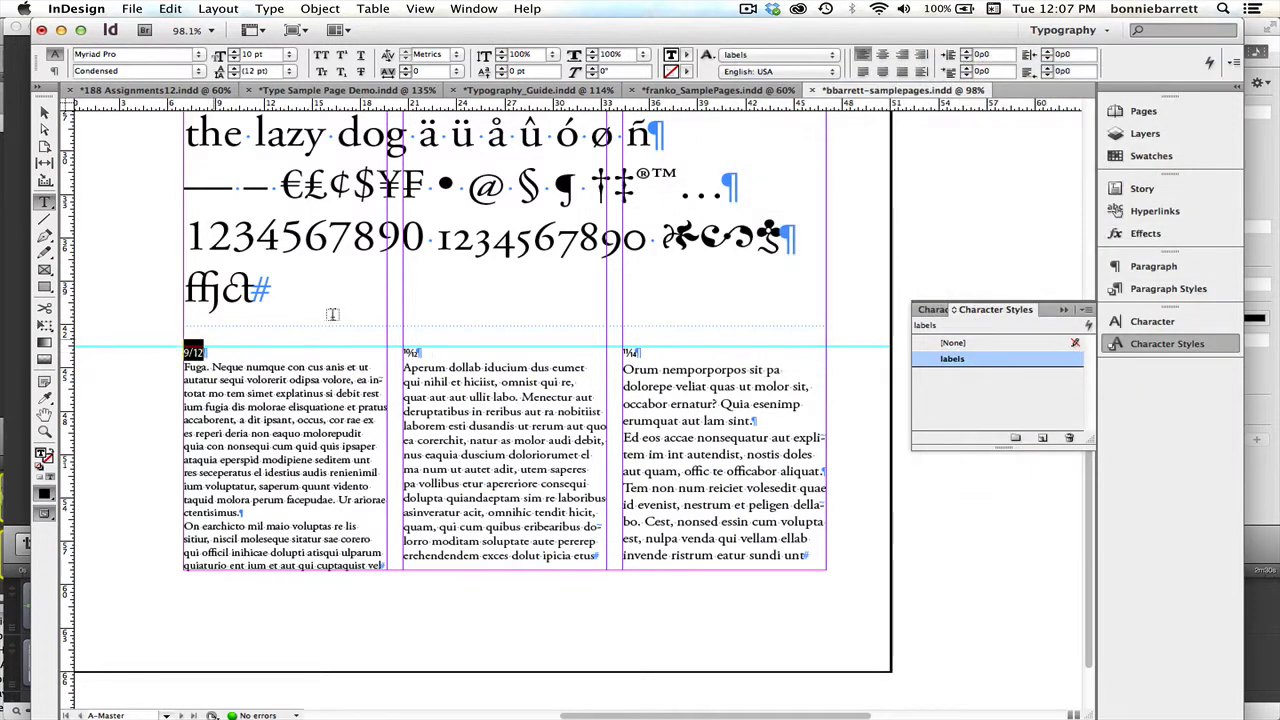
pyautogui.click(1234, 62)
pyautogui.moveTo(1000, 62)
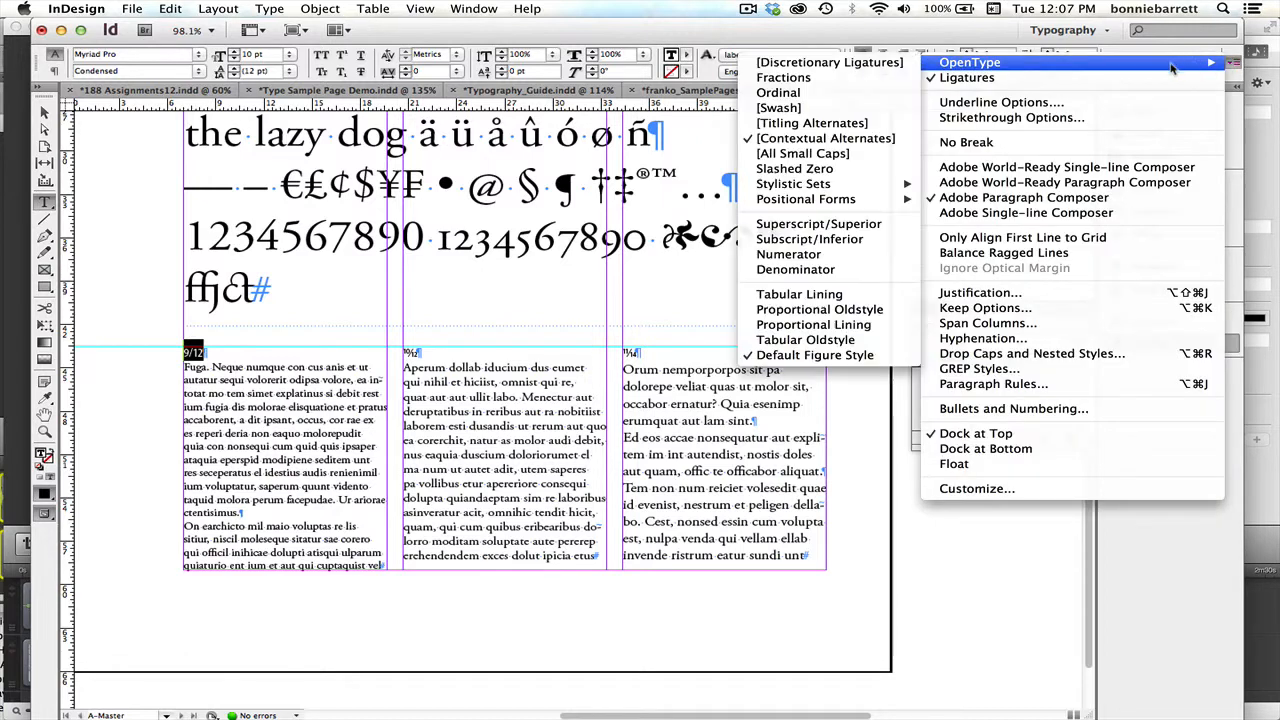
pyautogui.click(840, 80)
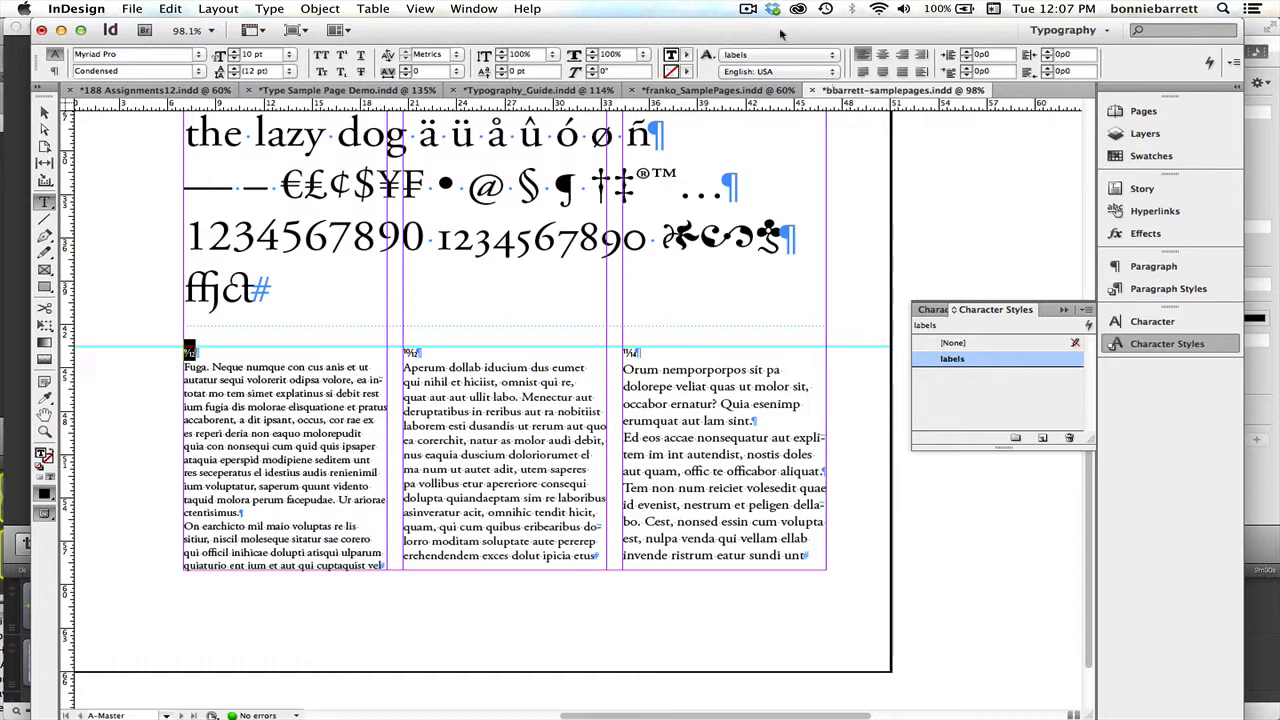
# Step: Examine the column labels and footer layout in the Type Sample Page Demo document, and return to the sample pages document
pyautogui.click(352, 90)
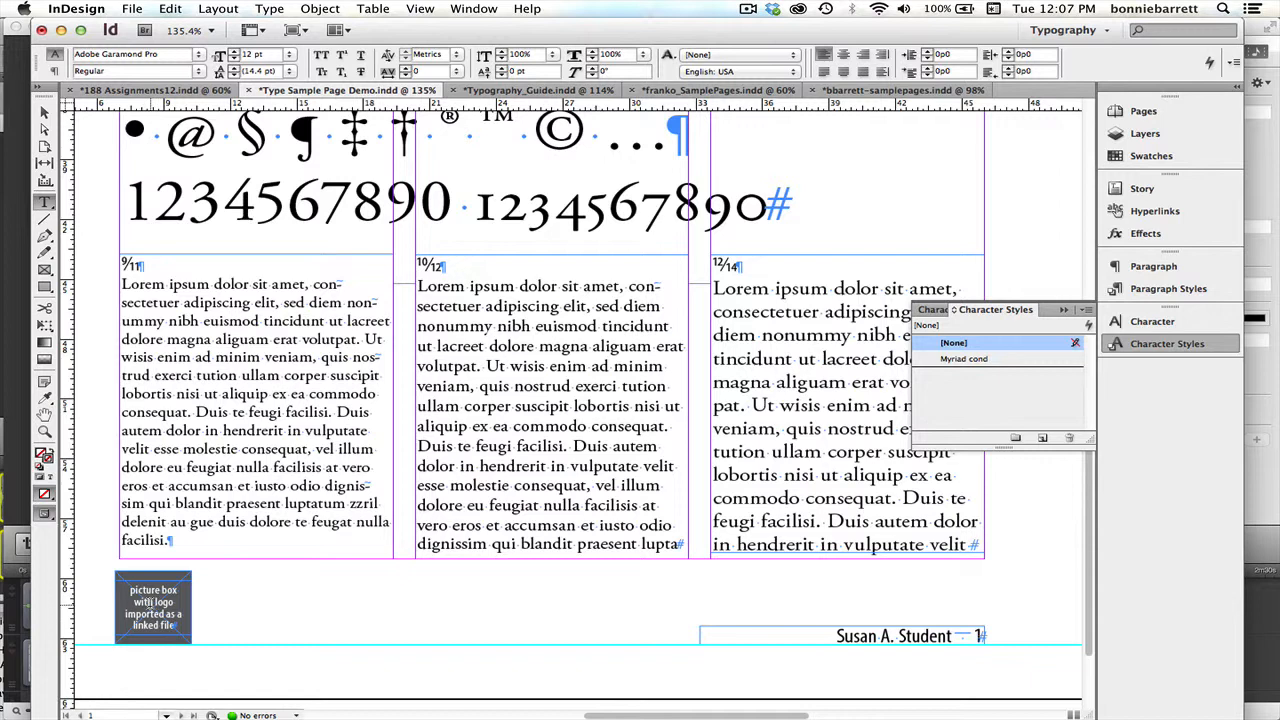
pyautogui.click(866, 92)
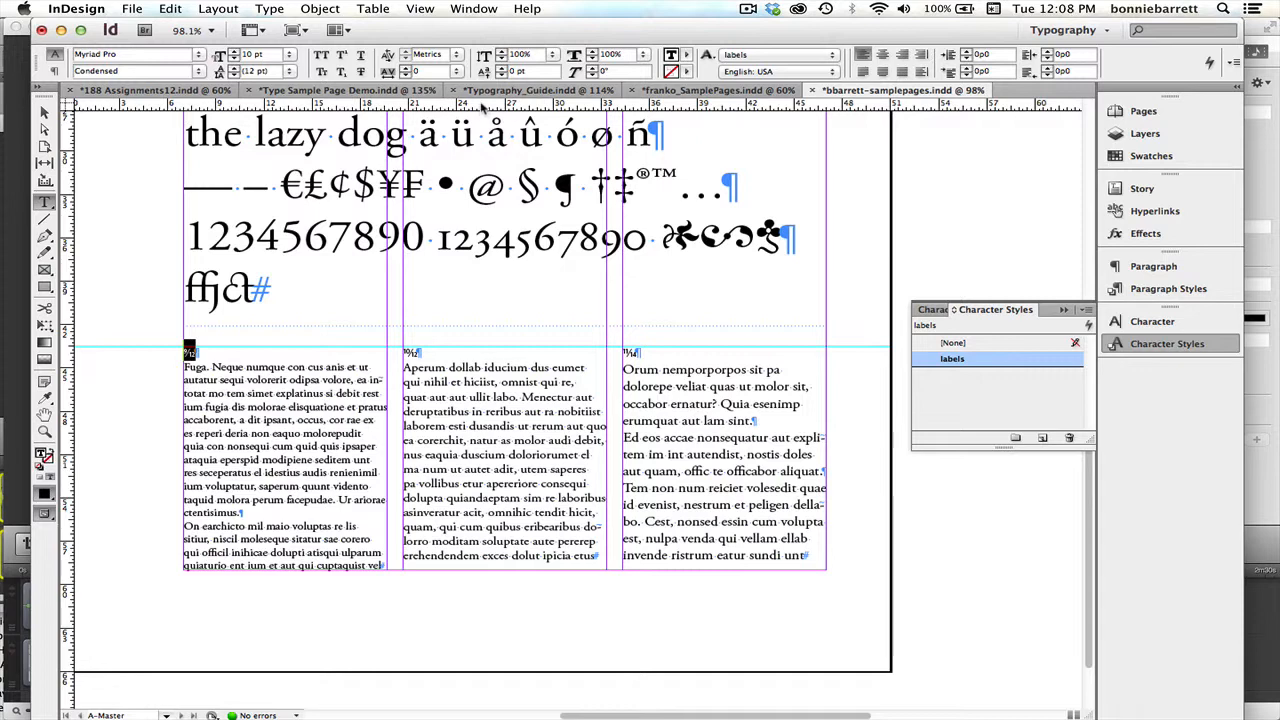
# Step: Add a horizontal ruler guide at 63p0 below the columns and vertical guides along the left and right margins
pyautogui.press('Escape')
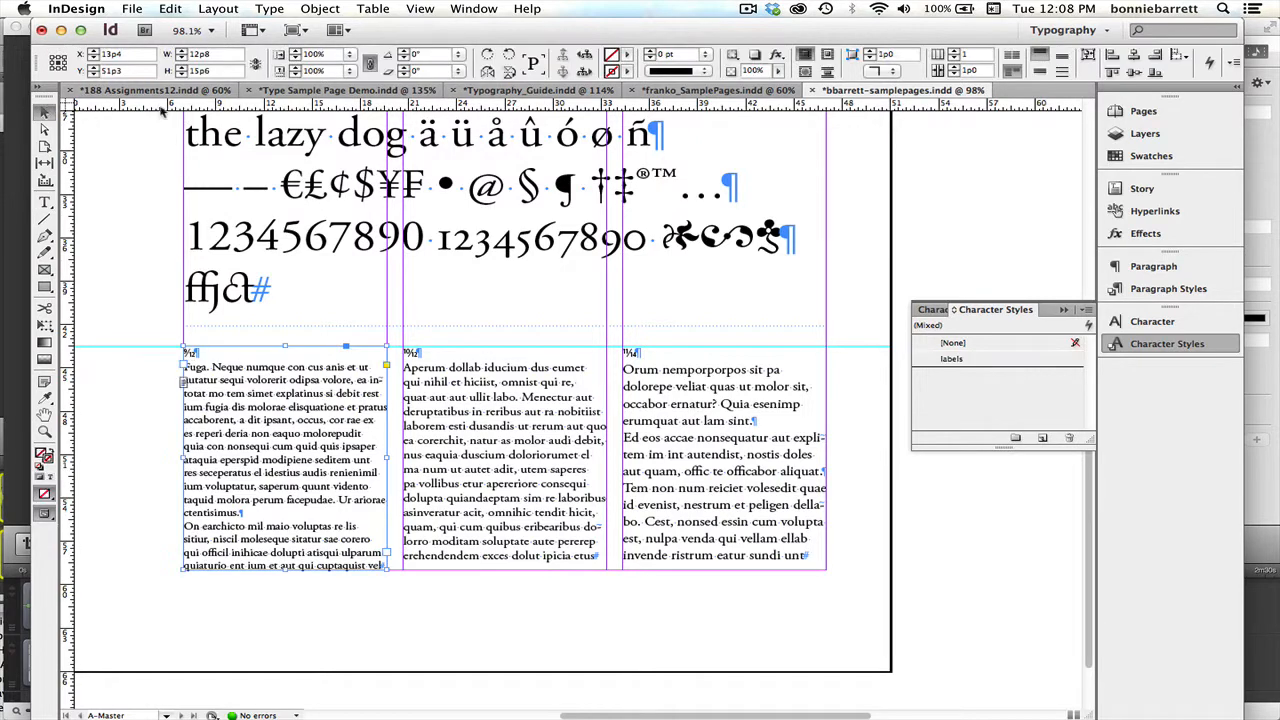
pyautogui.moveTo(484, 104); pyautogui.dragTo(506, 630)
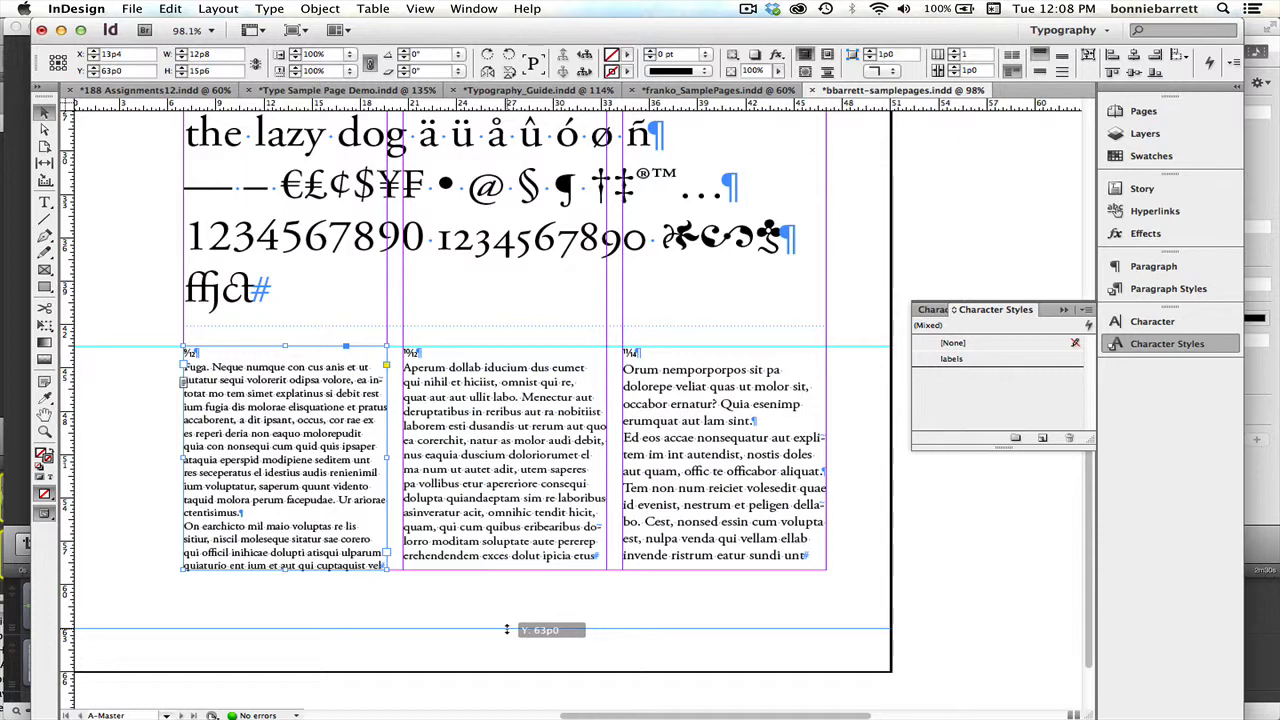
pyautogui.moveTo(506, 630); pyautogui.dragTo(506, 630)
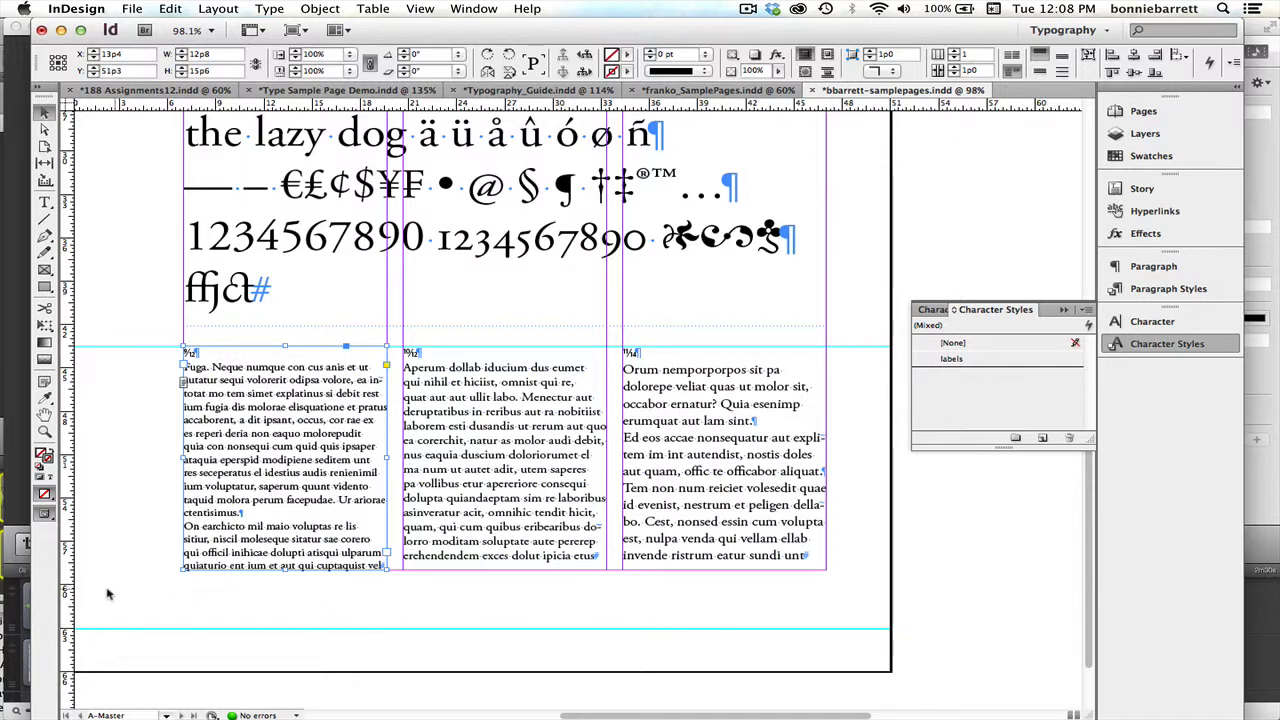
pyautogui.moveTo(65, 597); pyautogui.dragTo(828, 568)
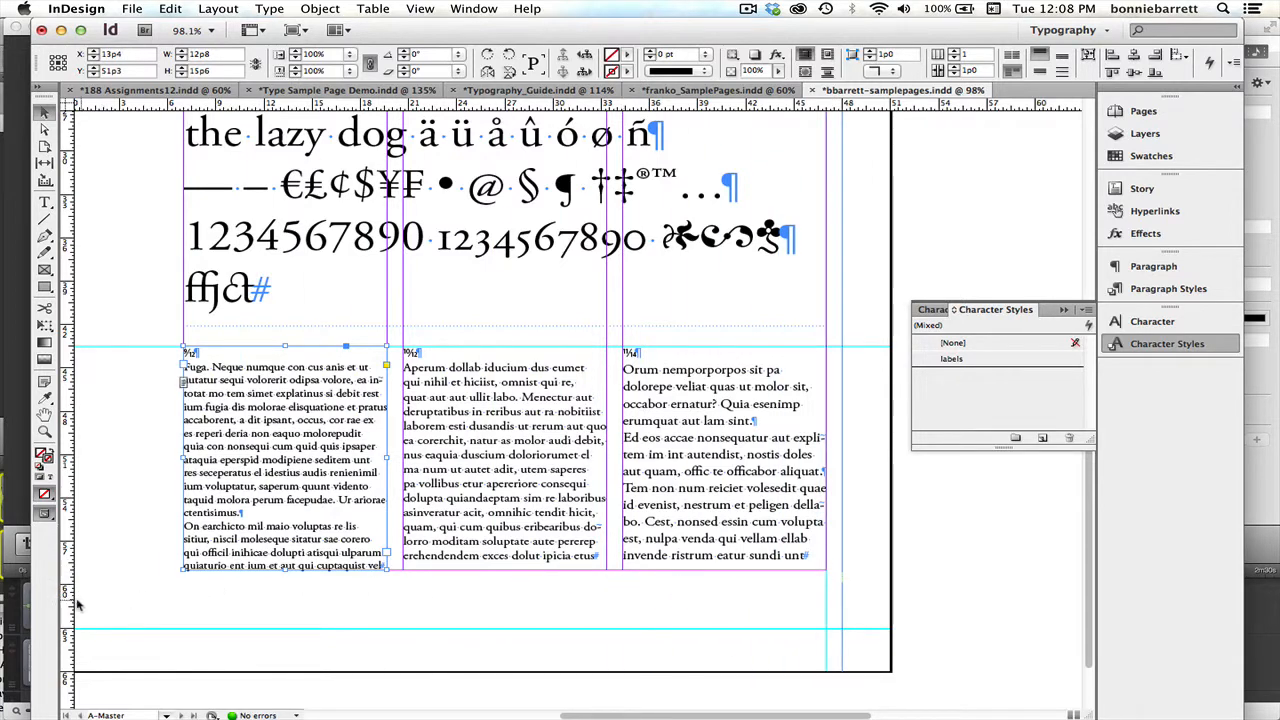
pyautogui.moveTo(63, 605); pyautogui.dragTo(184, 604)
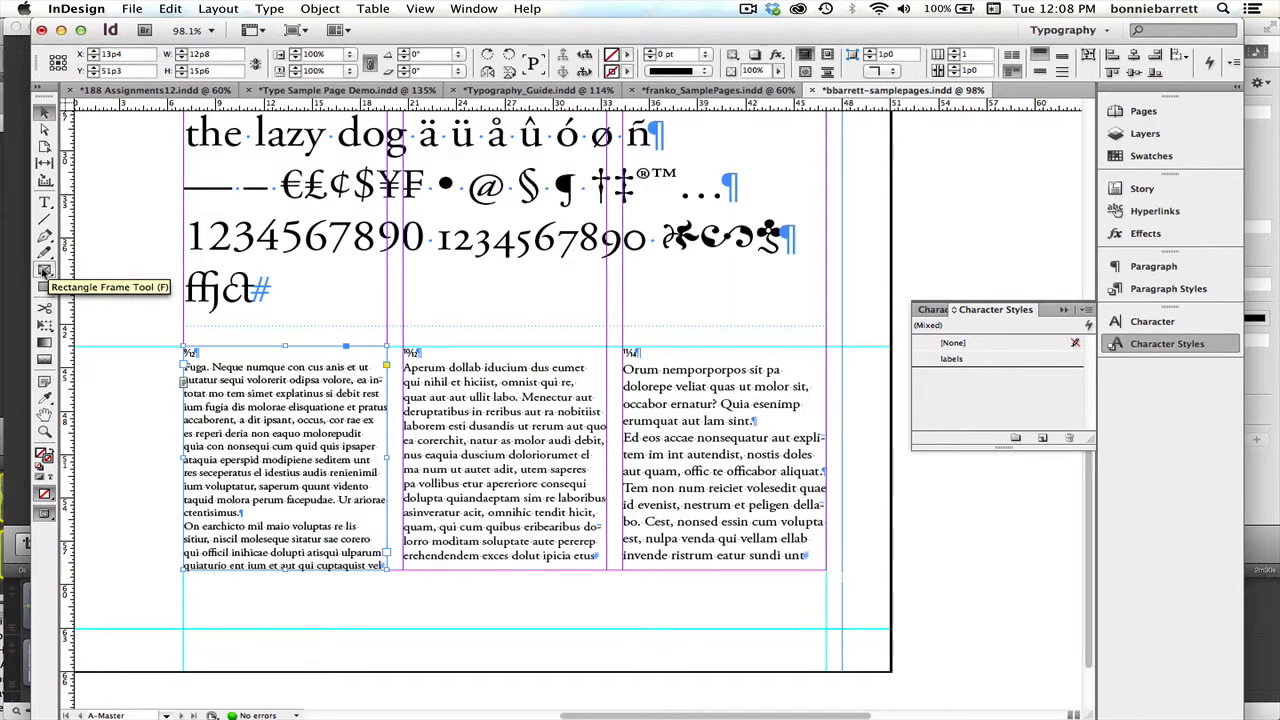
# Step: Draw a square frame about 3p3 wide below the first column, resting on the 63p0 guide, and stroke it with C=100 M=0 Y=0 K=0
pyautogui.click(44, 270)
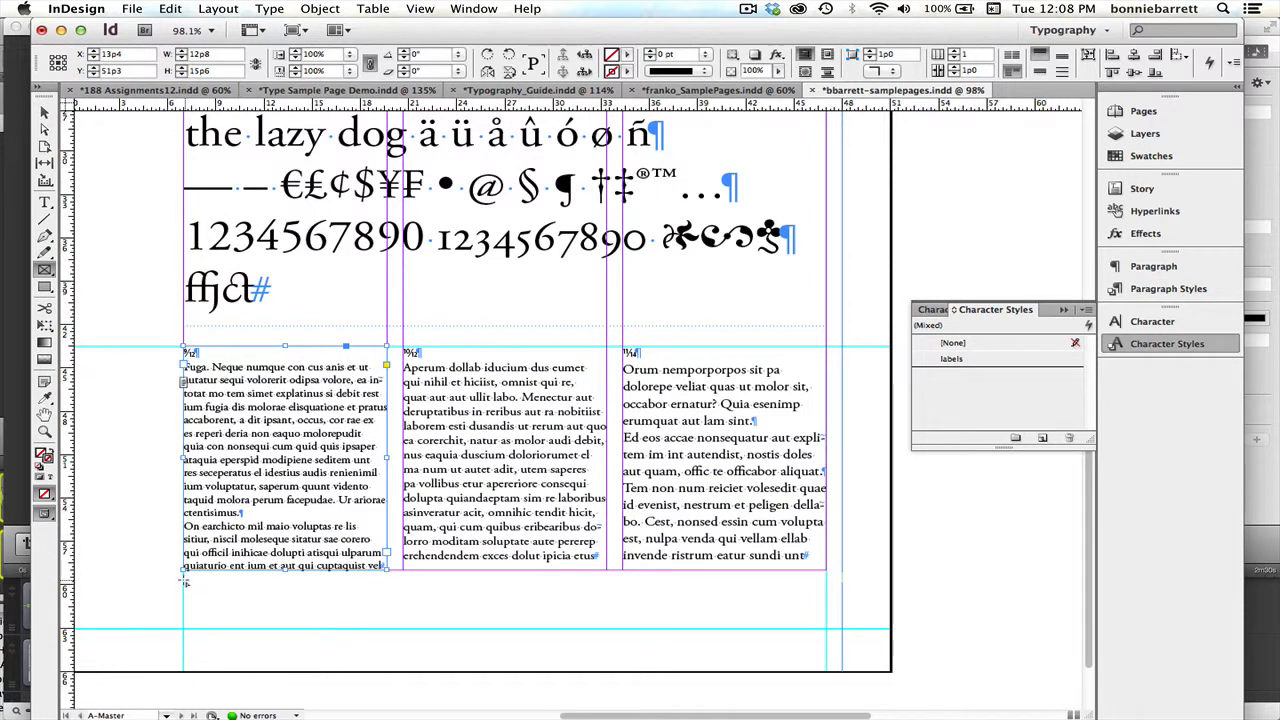
pyautogui.moveTo(182, 580); pyautogui.dragTo(240, 630)
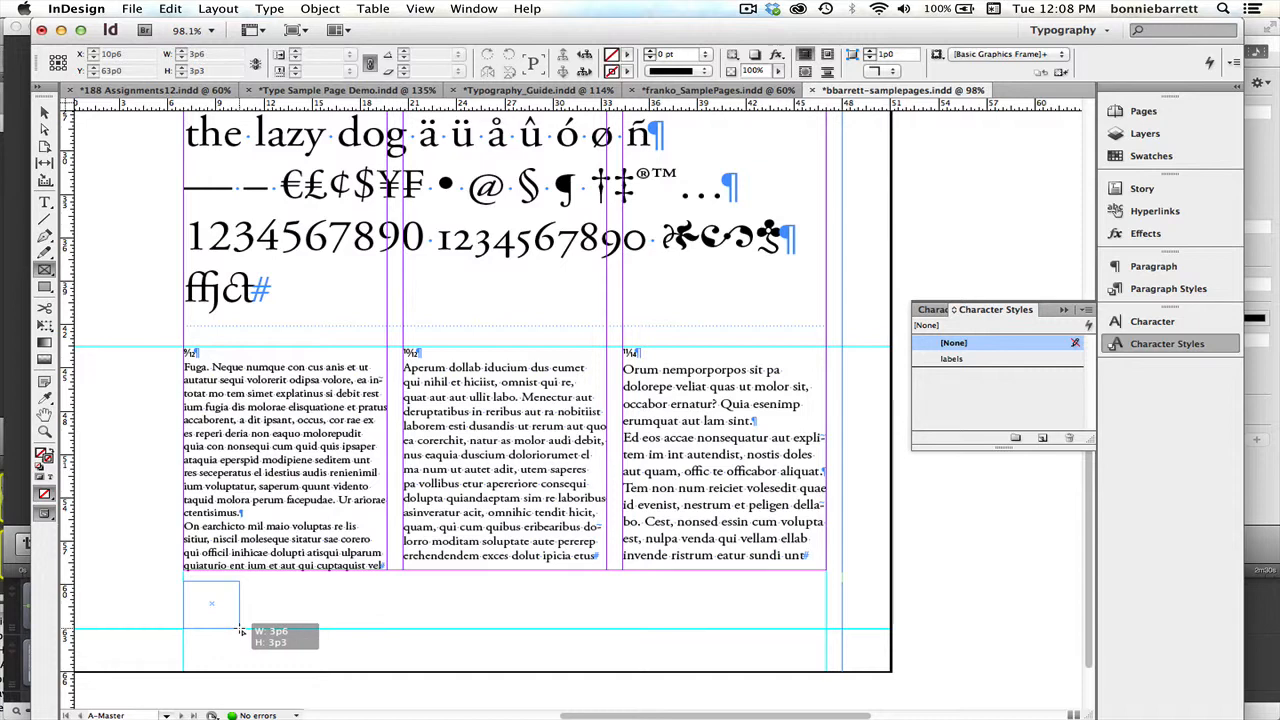
pyautogui.moveTo(240, 630); pyautogui.dragTo(266, 632)
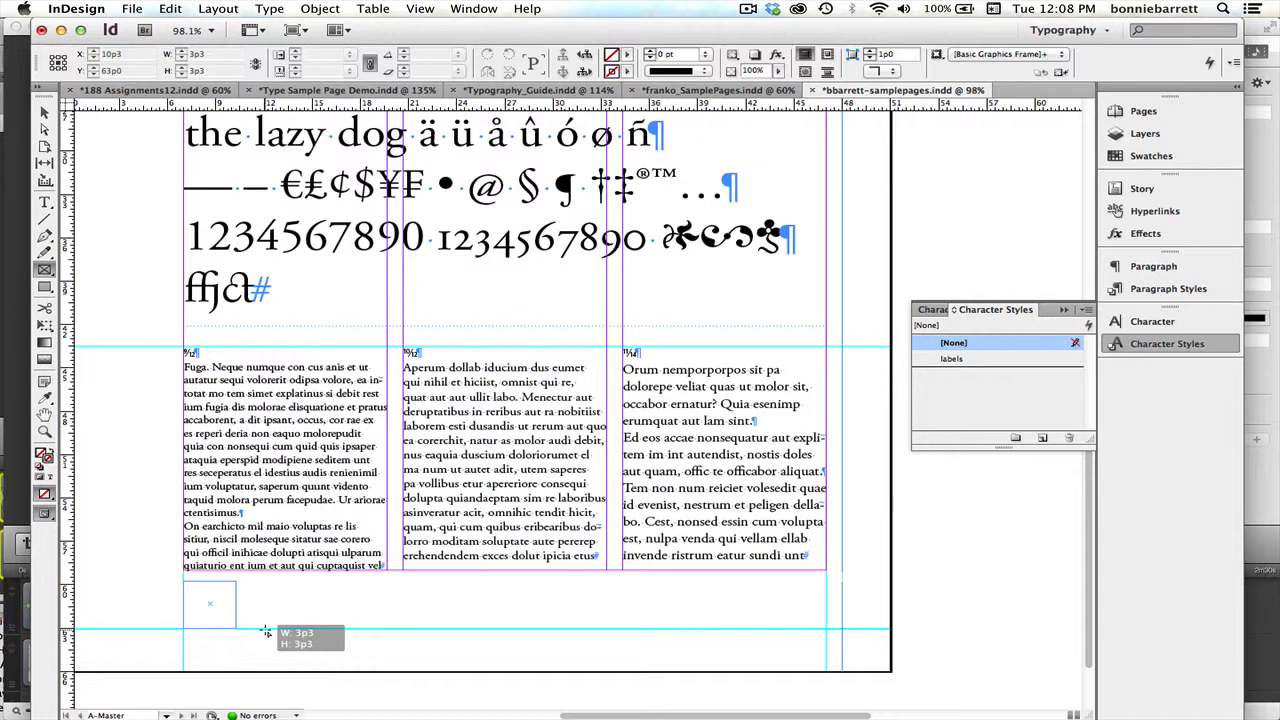
pyautogui.moveTo(266, 632); pyautogui.dragTo(266, 632)
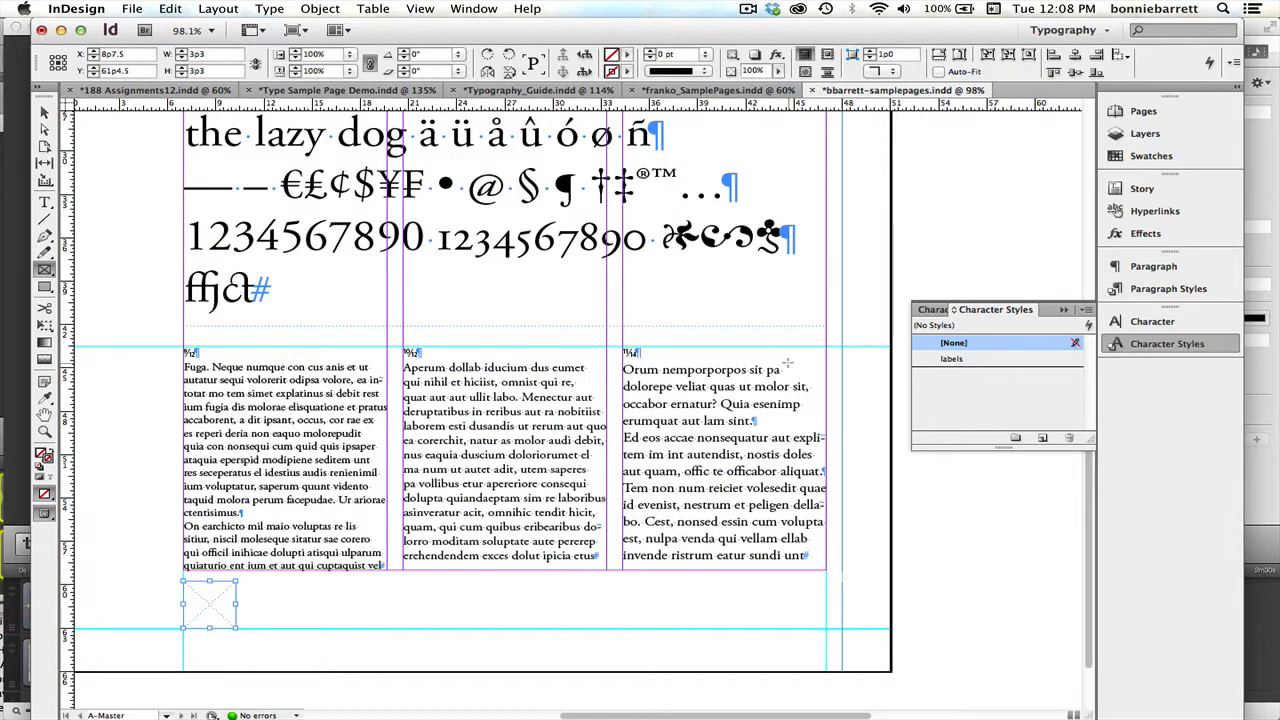
pyautogui.click(1160, 156)
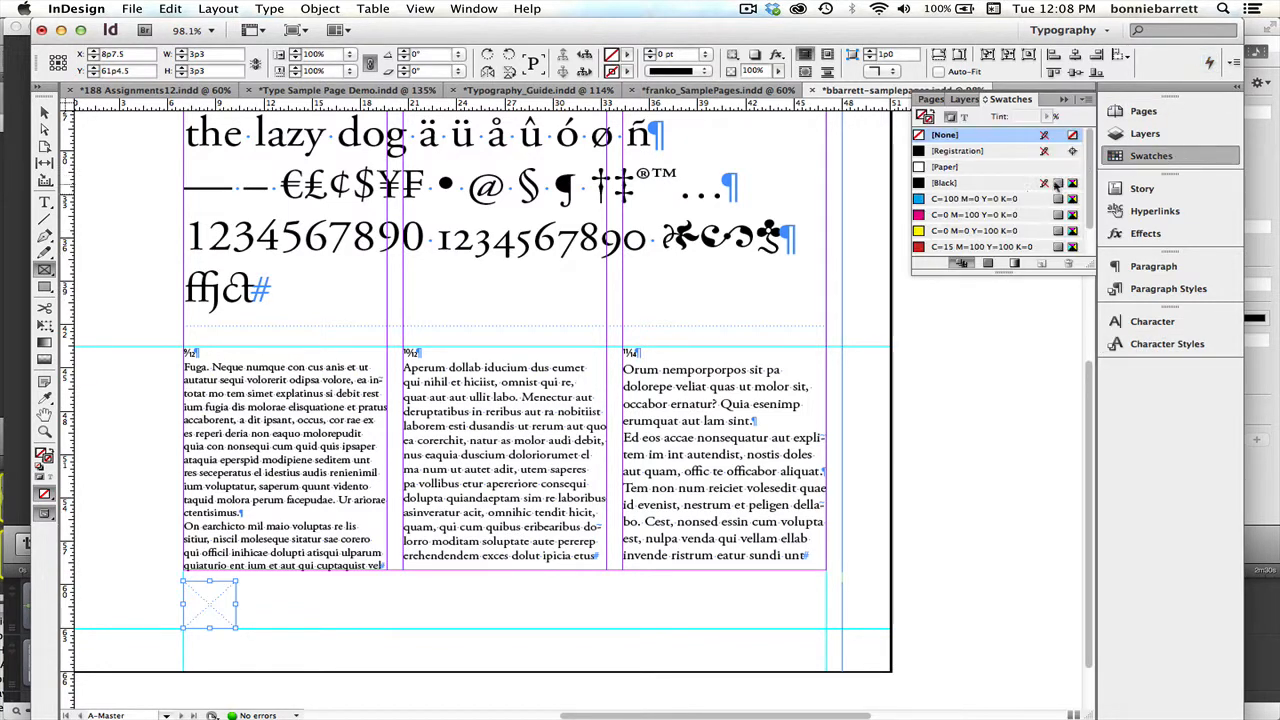
pyautogui.click(1007, 201)
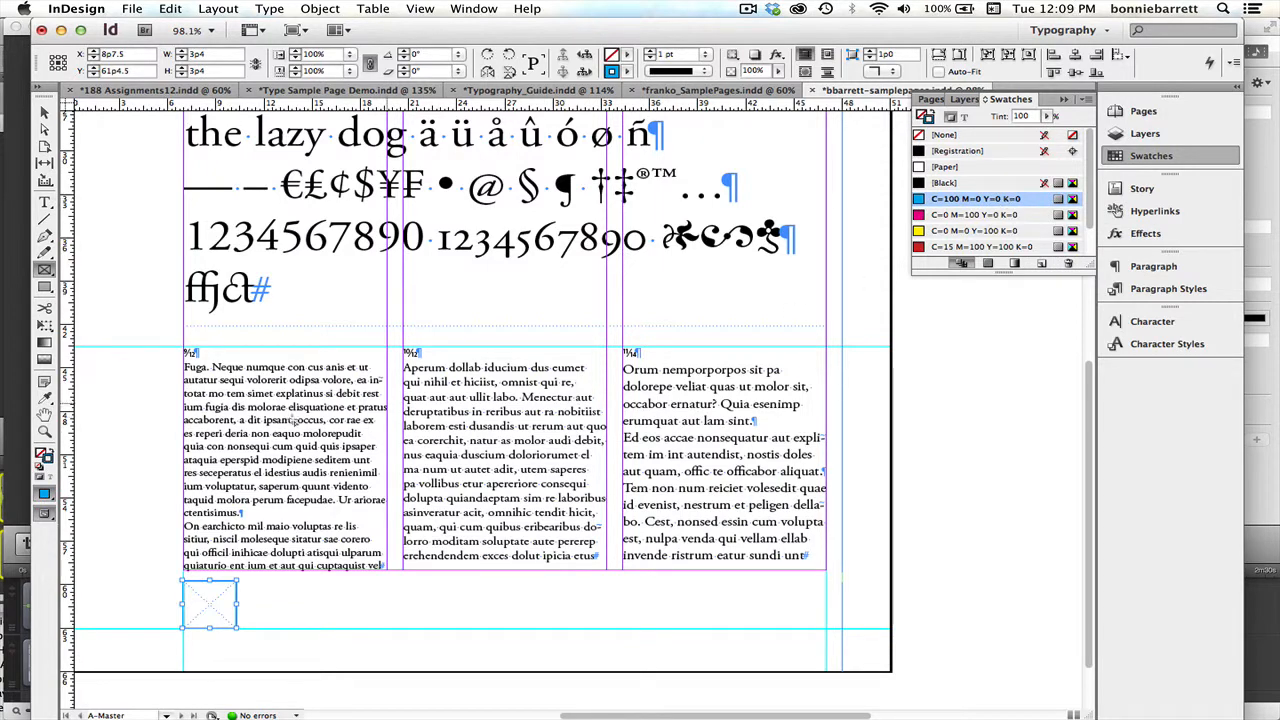
# Step: Swap the square frame's fill and stroke to fill it with cyan, and draw a footer text frame reaching the right margin and 63p0 guides
pyautogui.click(49, 452)
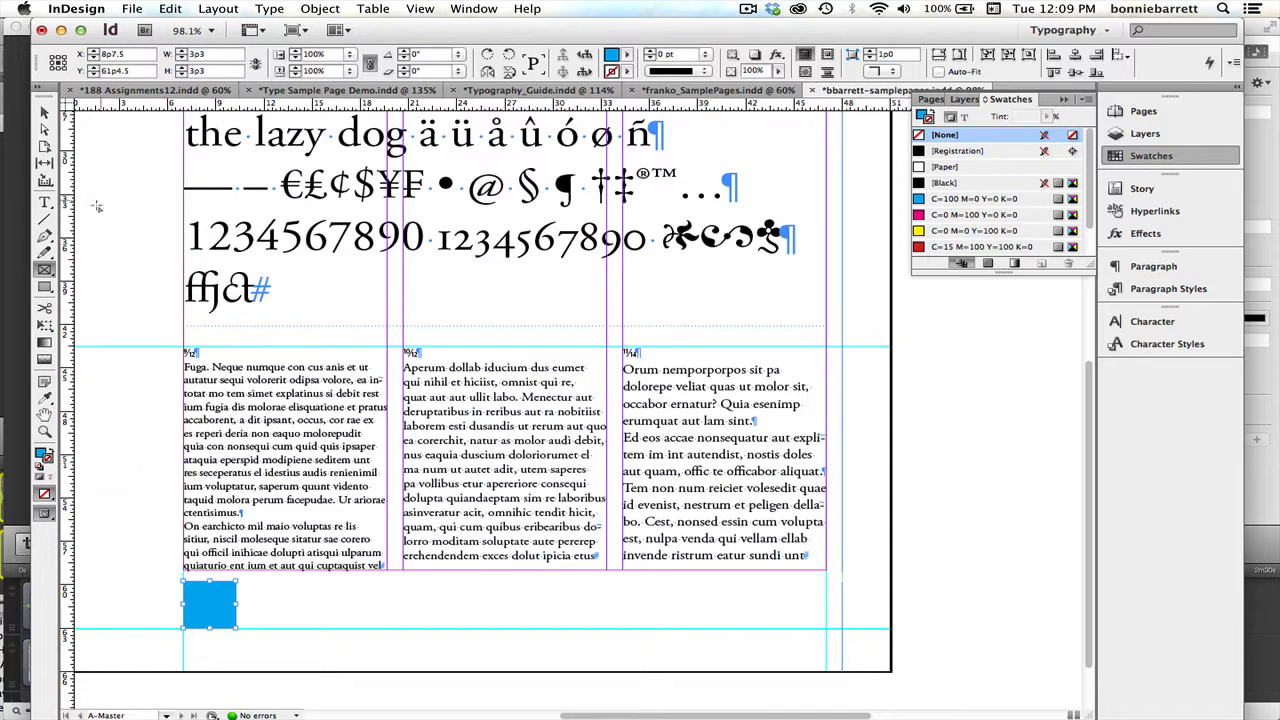
pyautogui.click(46, 203)
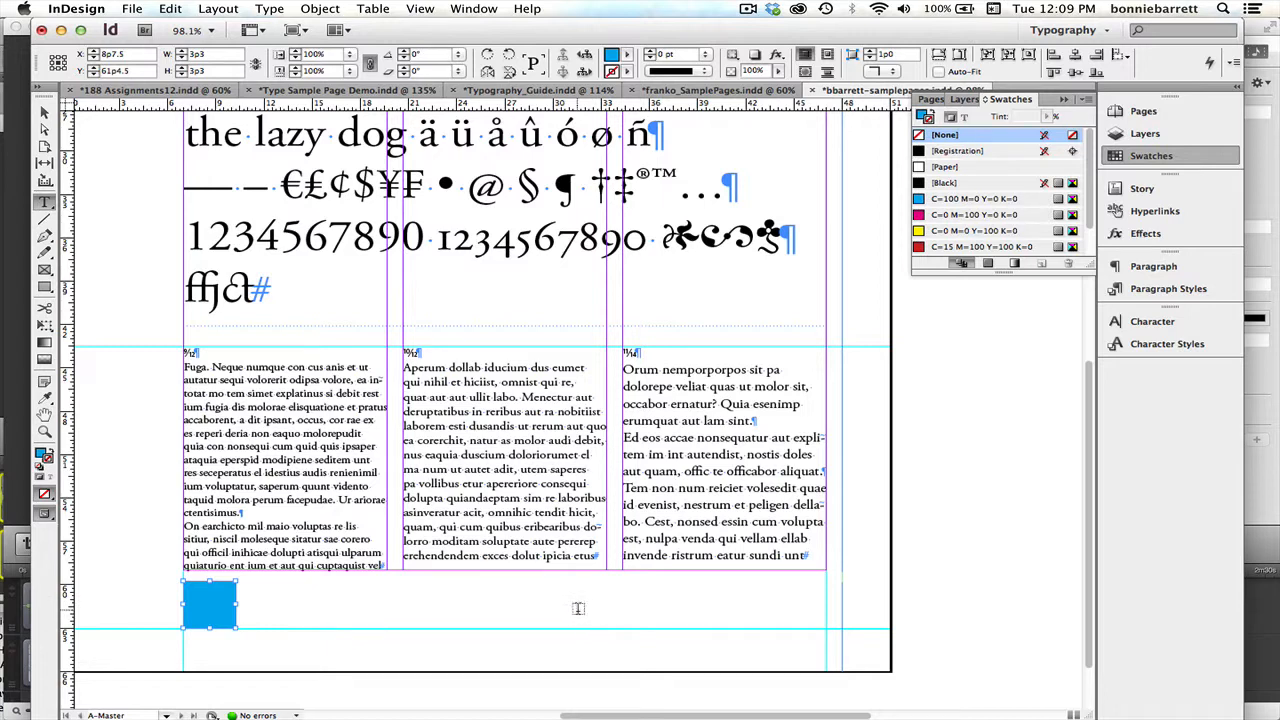
pyautogui.moveTo(577, 611); pyautogui.dragTo(827, 632)
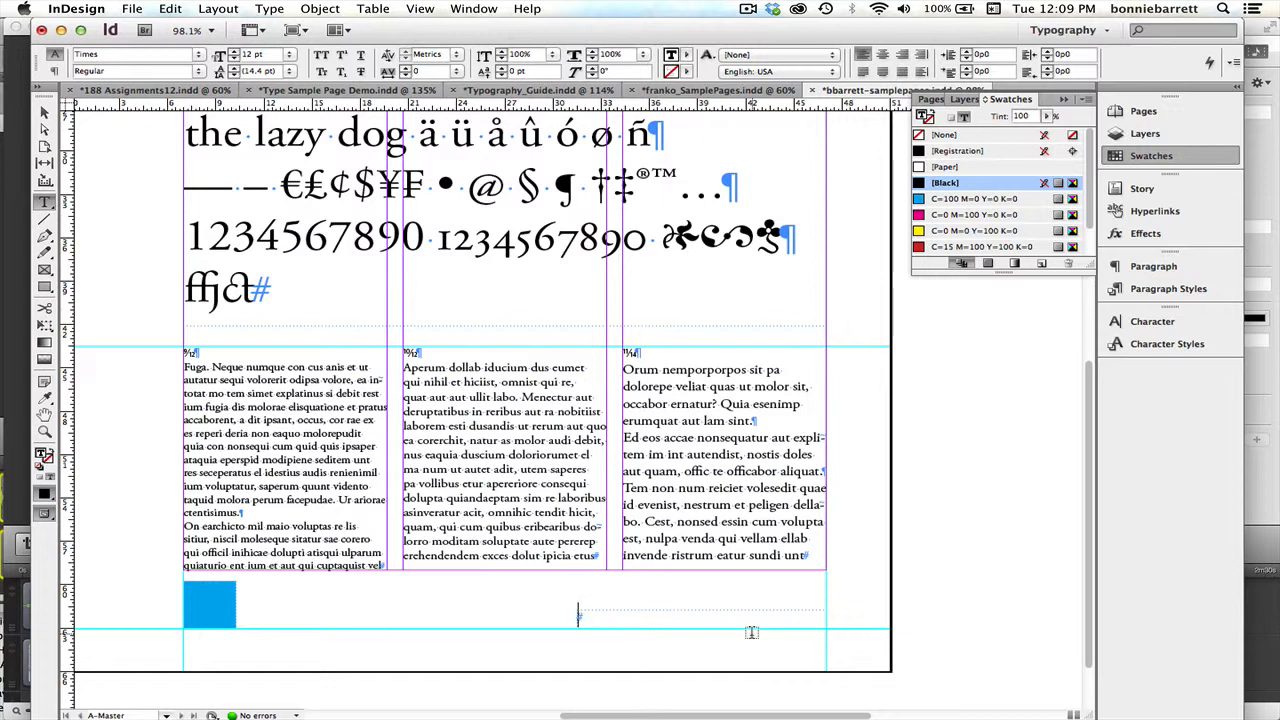
# Step: Apply the labels character style in the footer text frame and enter the author's short name followed by an em space
pyautogui.click(1152, 344)
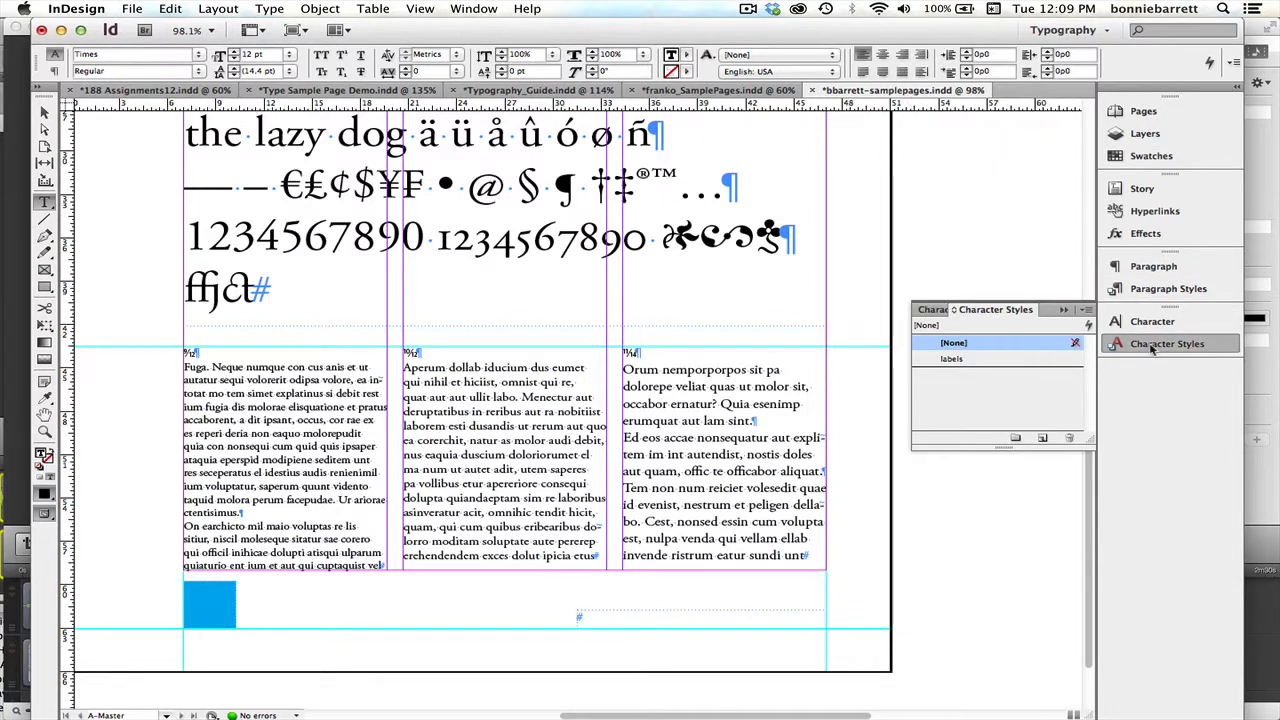
pyautogui.click(1016, 364)
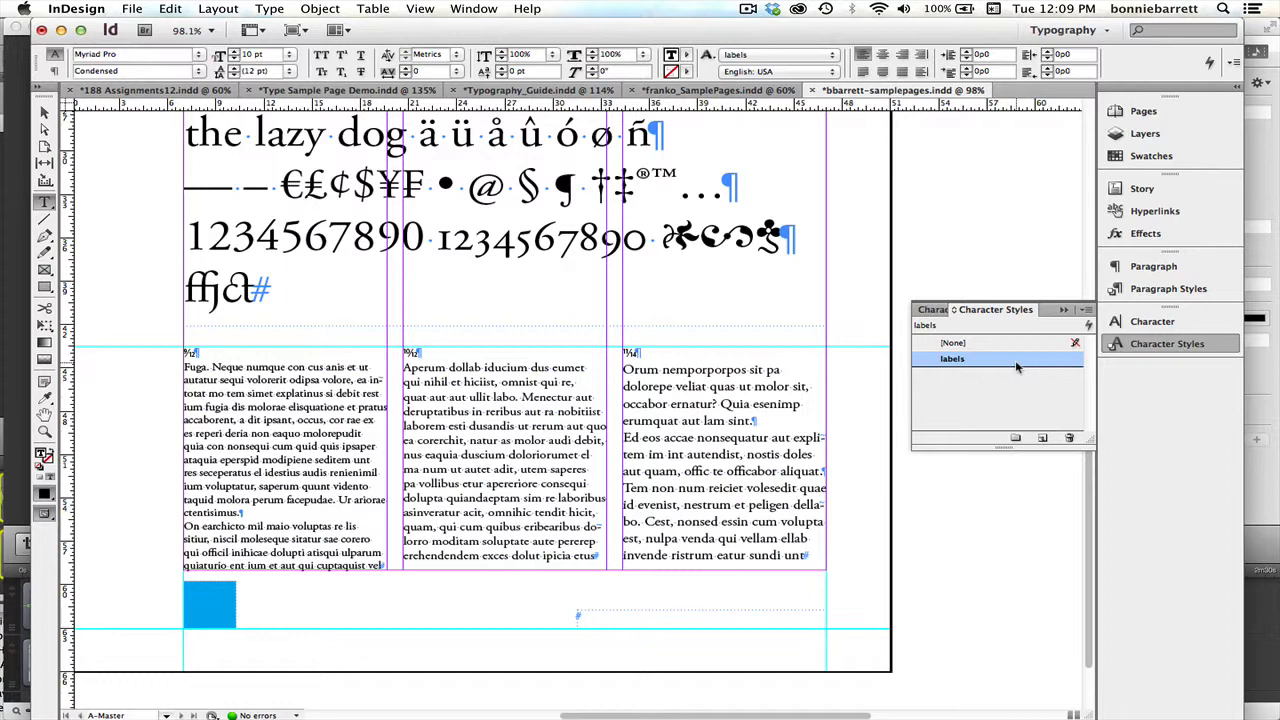
pyautogui.write('bbarrett')
pyautogui.moveTo(329, 237); pyautogui.dragTo(256, 292)
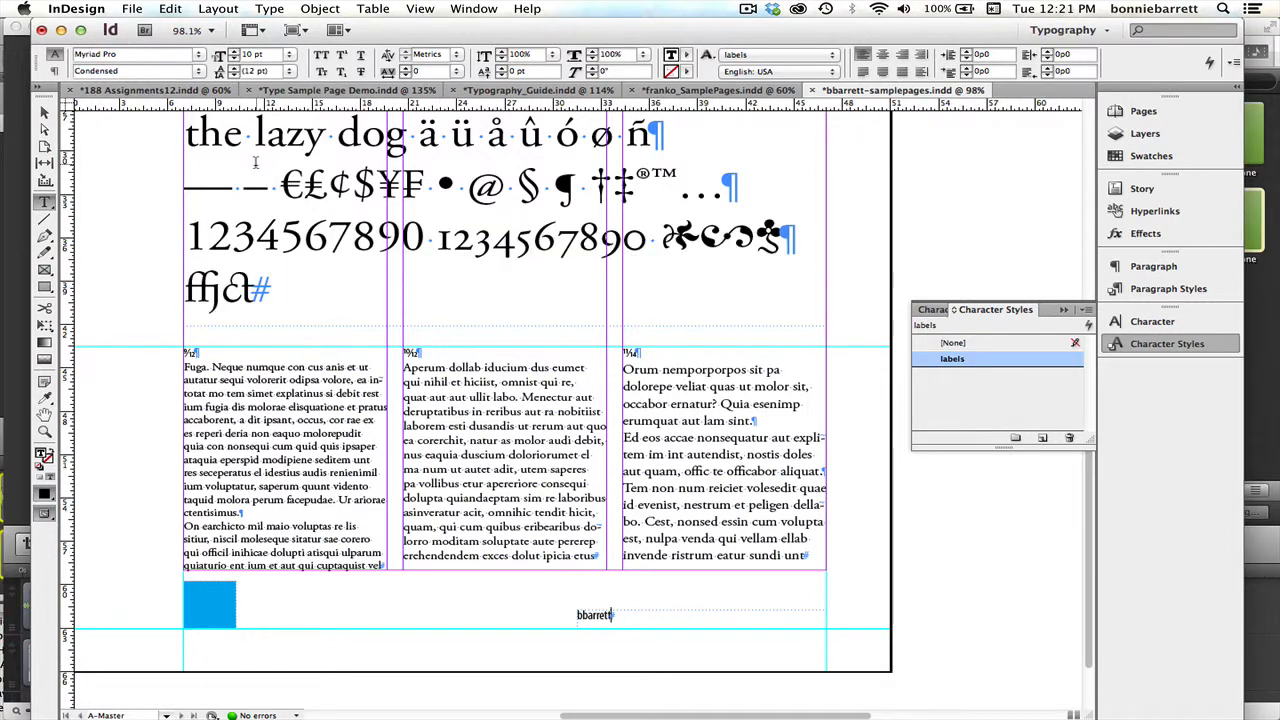
pyautogui.click(269, 9)
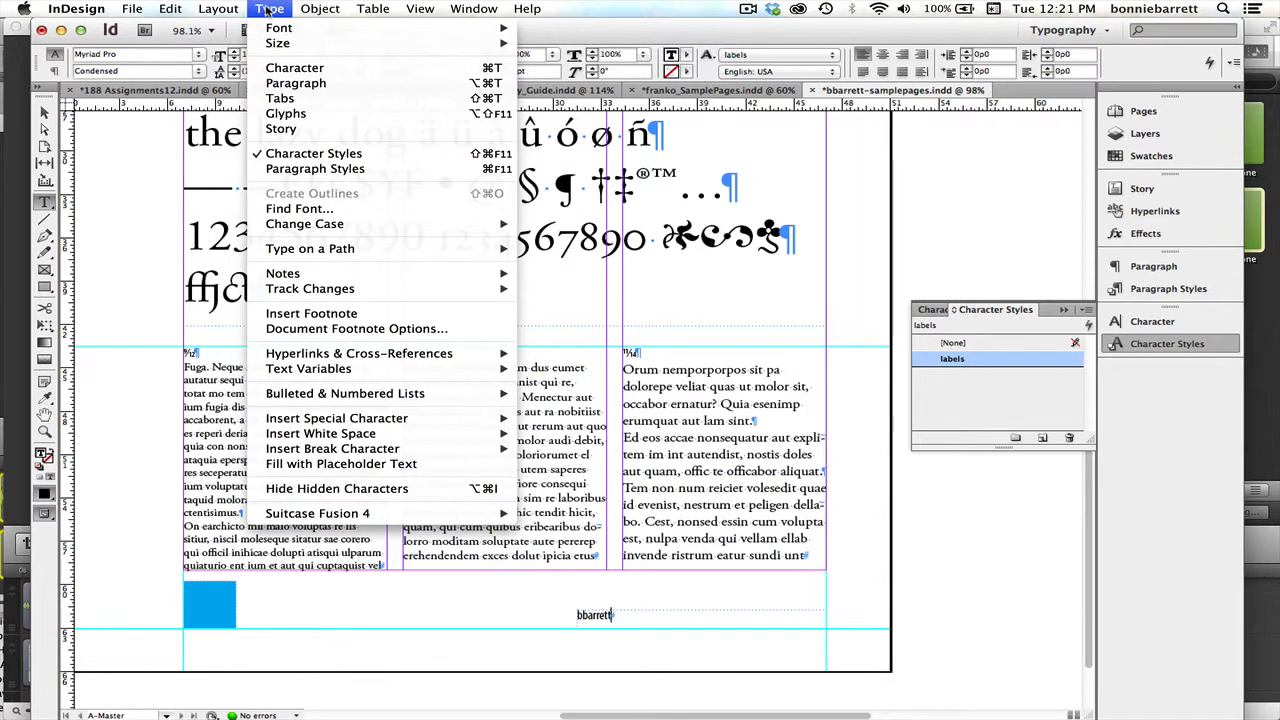
pyautogui.moveTo(275, 433)
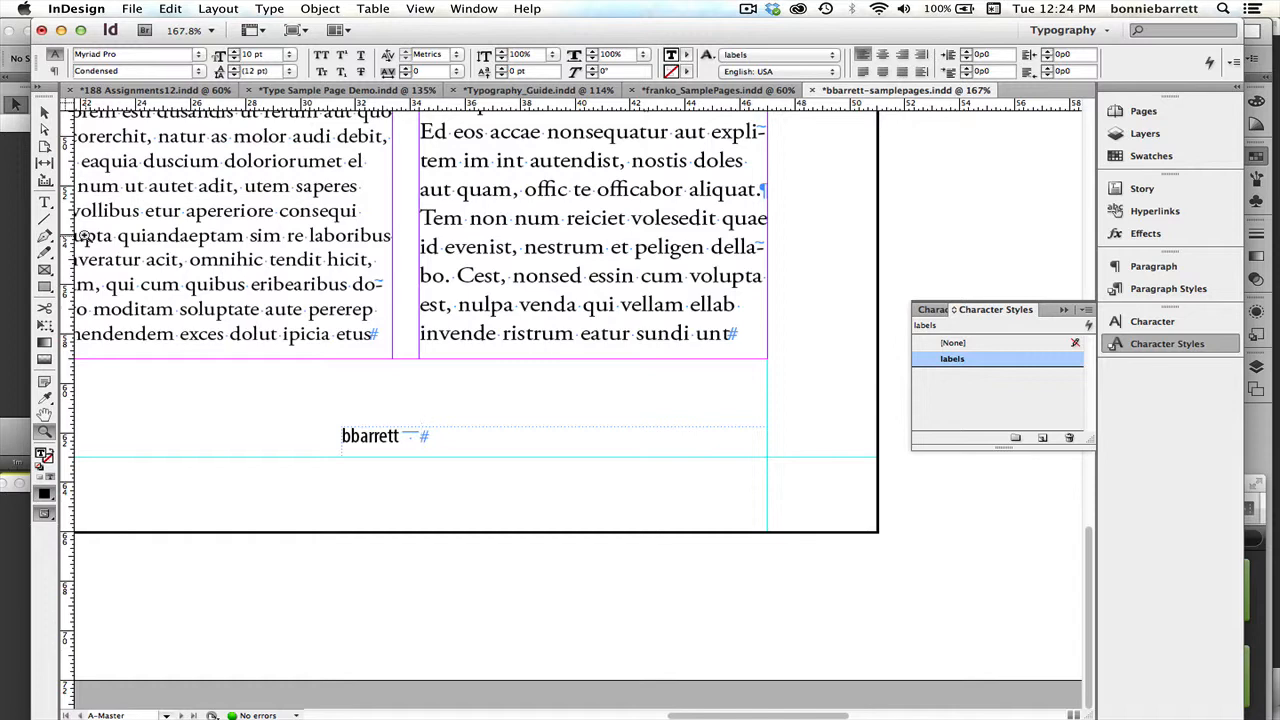
# Step: Insert a Current Page Number marker after the em space in the footer text
pyautogui.scroll(2, 84, 236)
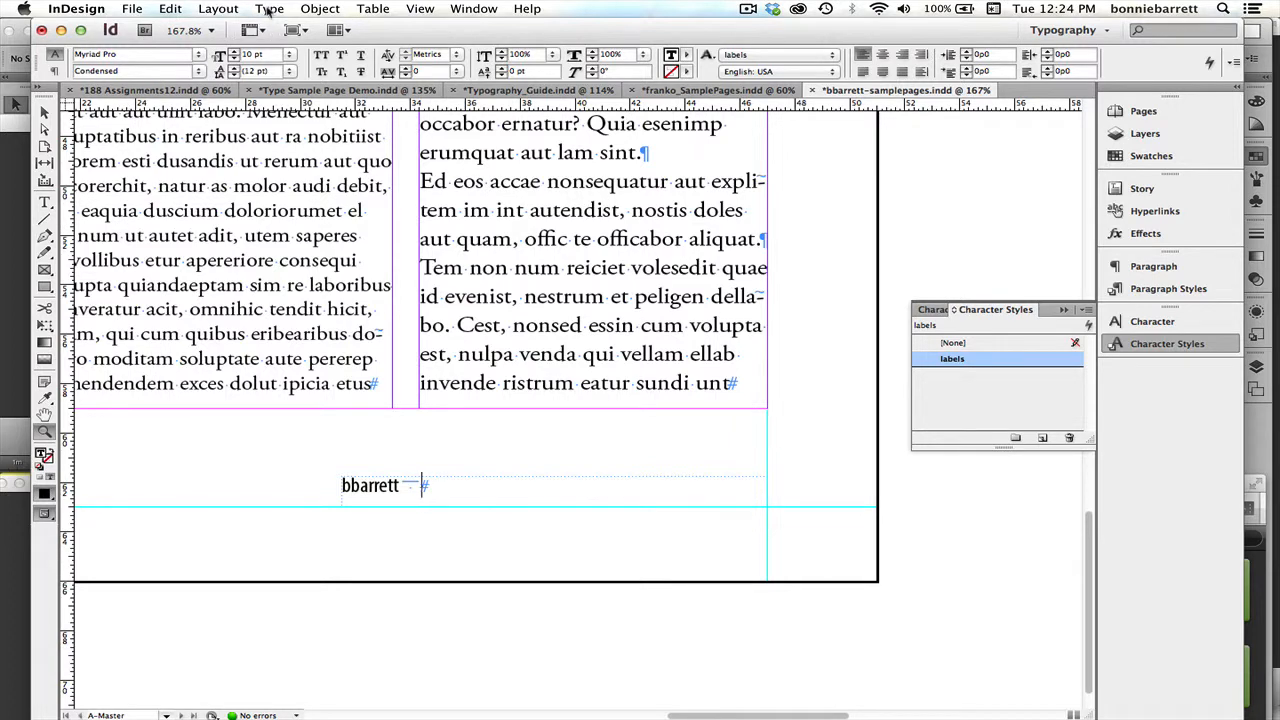
pyautogui.click(269, 9)
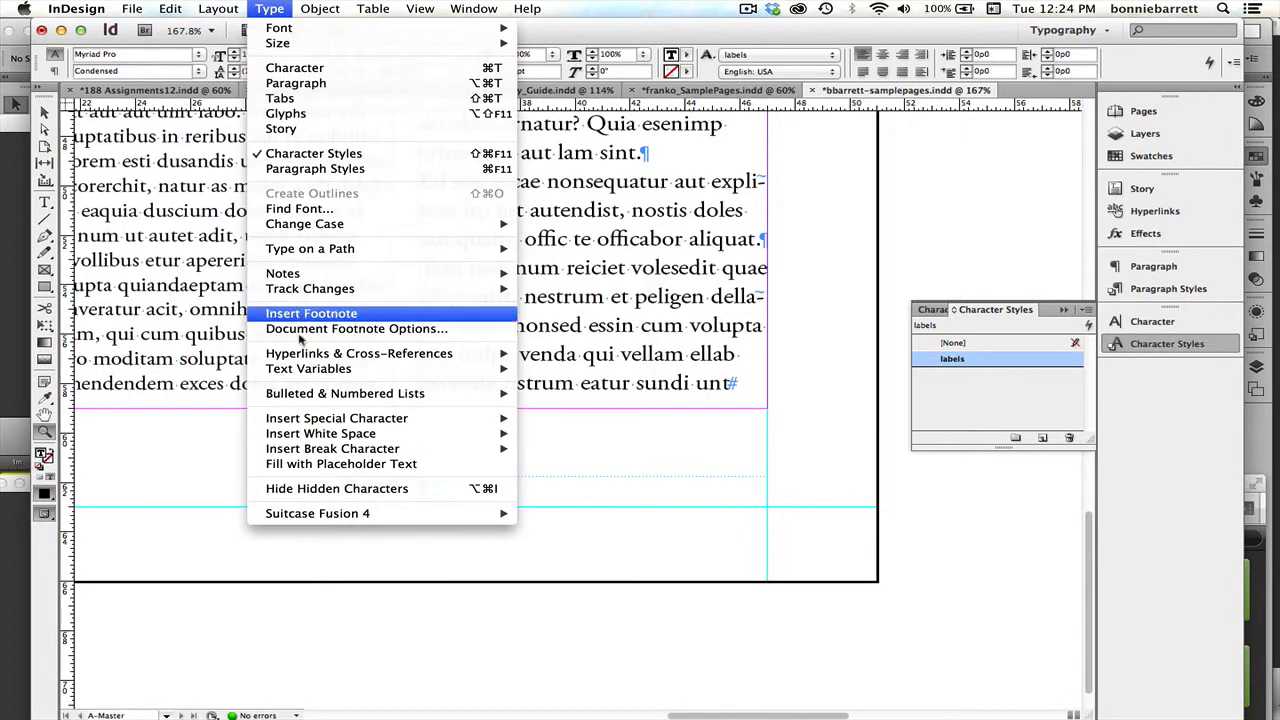
pyautogui.moveTo(324, 424)
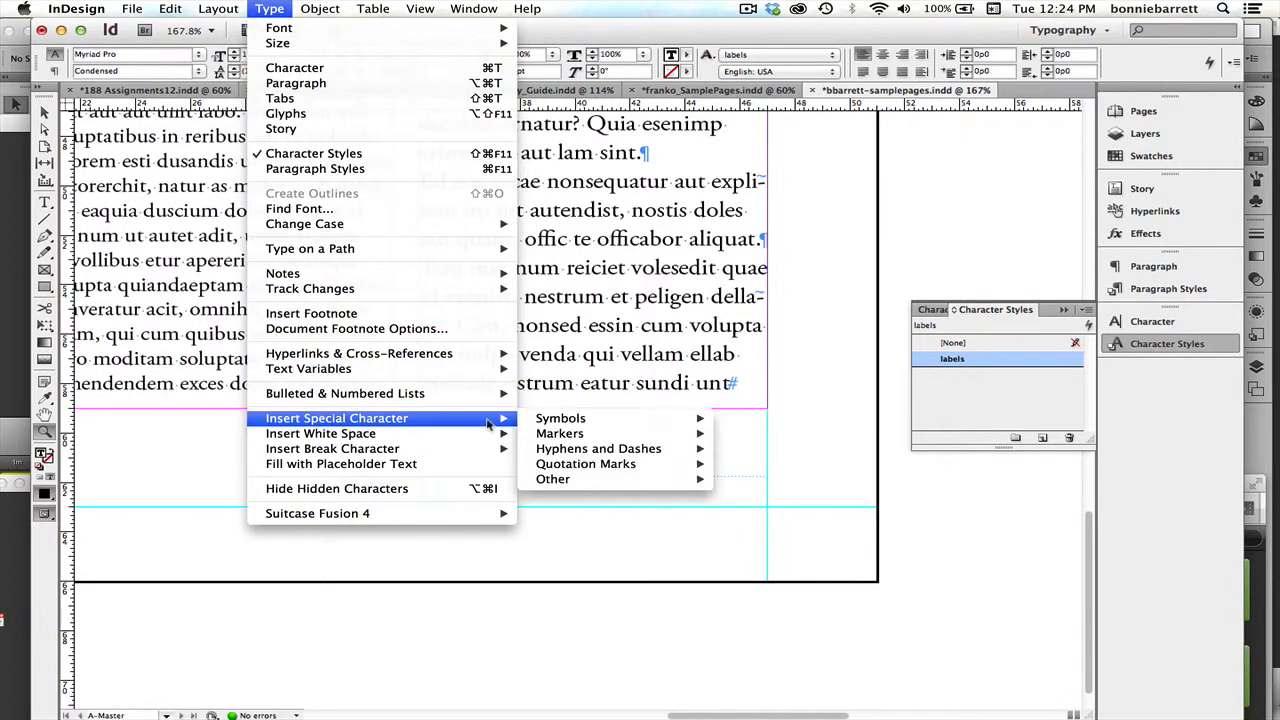
pyautogui.moveTo(596, 440)
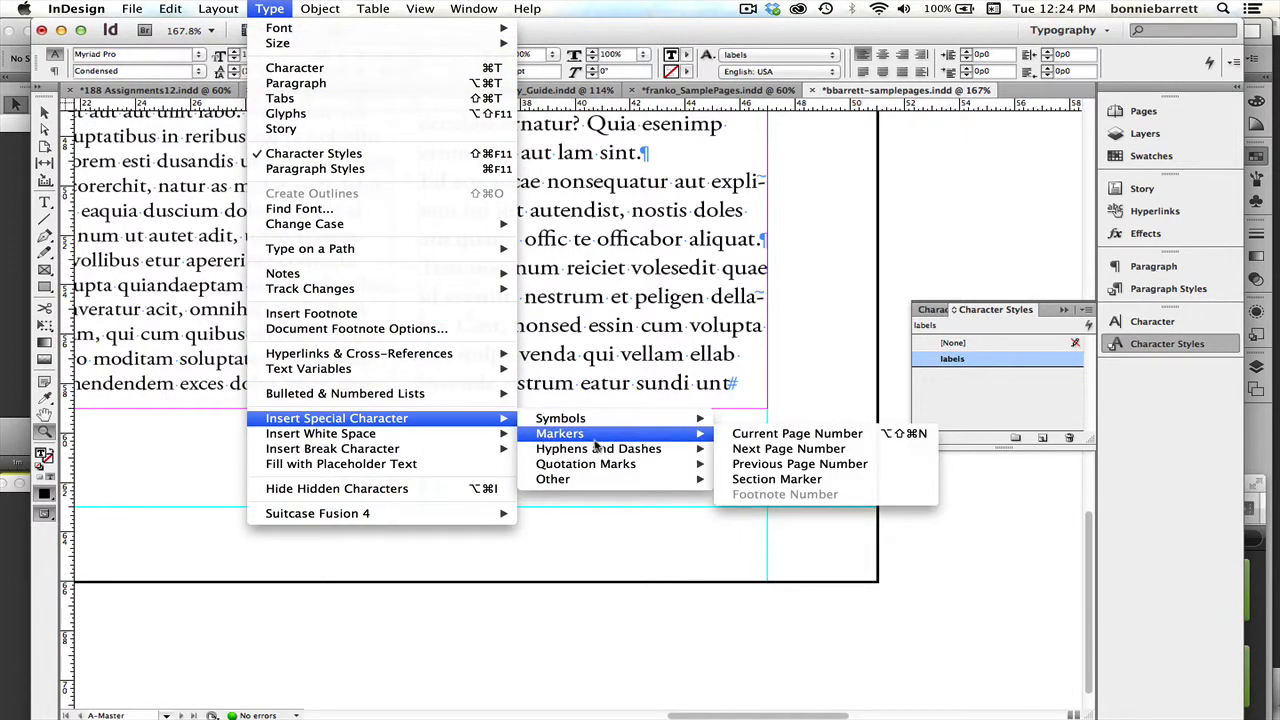
pyautogui.click(784, 438)
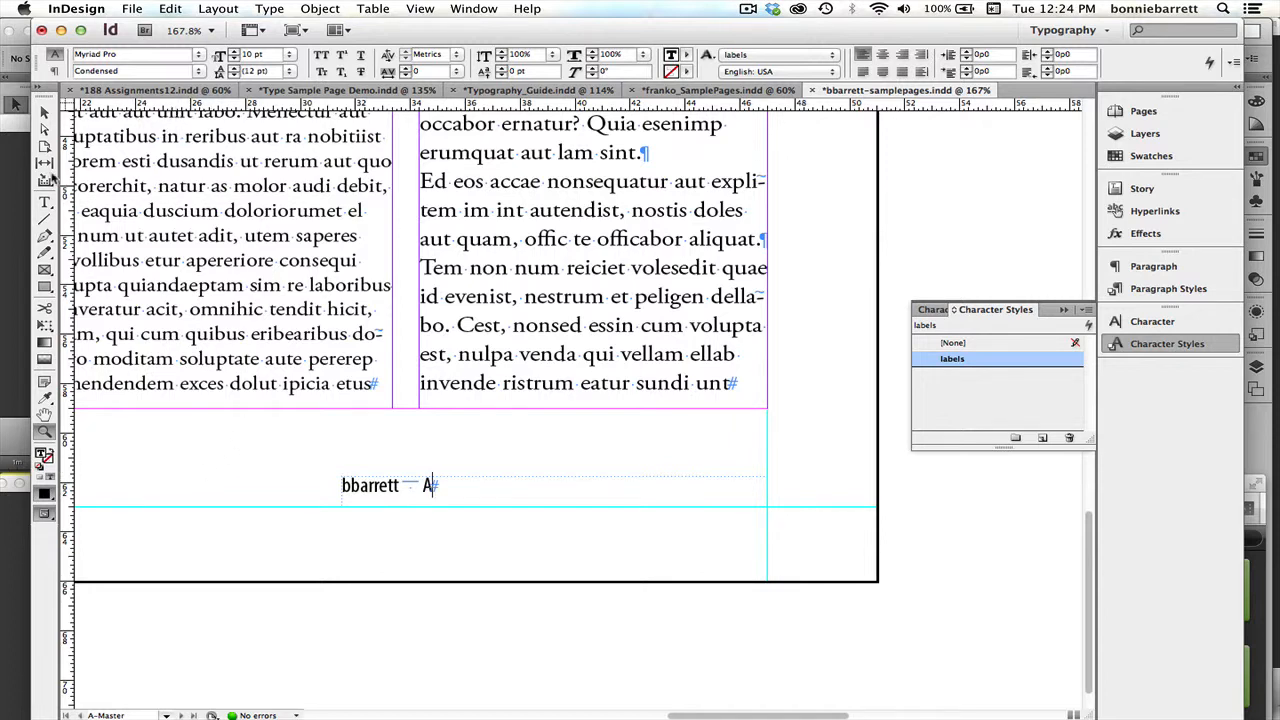
# Step: Right-align the footer line containing the author's name and page number marker
pyautogui.click(44, 203)
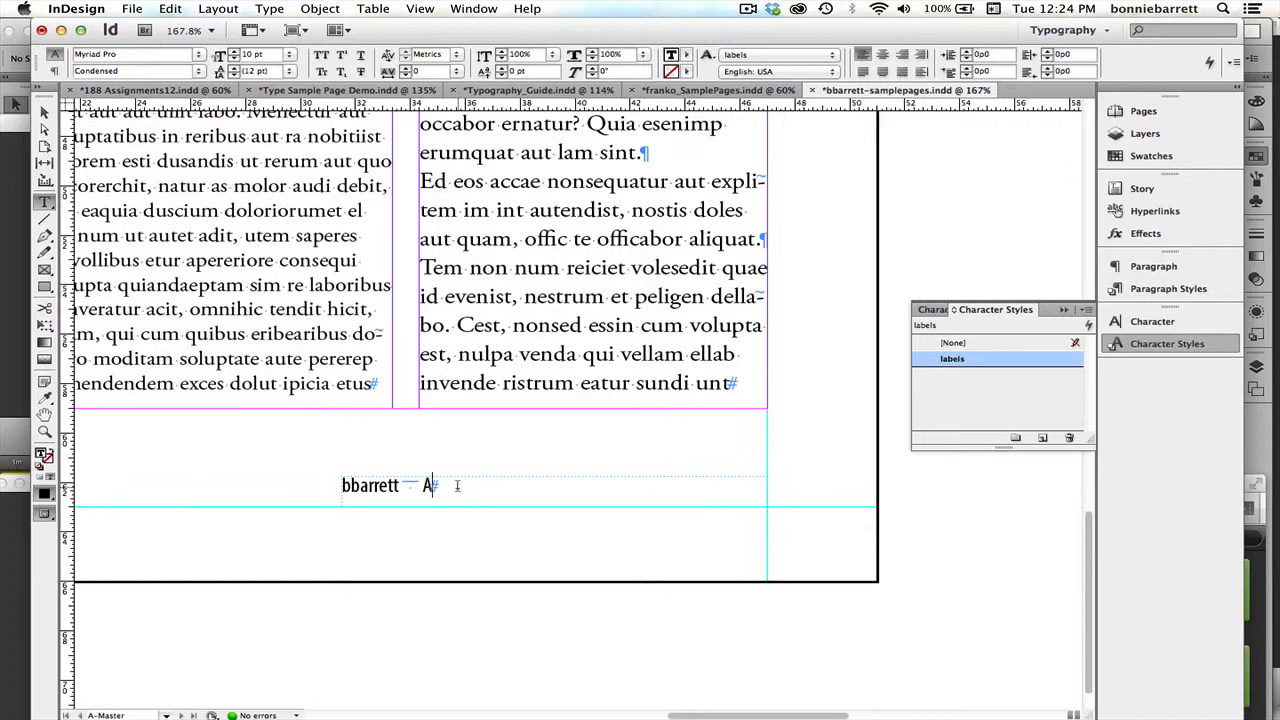
pyautogui.moveTo(457, 486); pyautogui.dragTo(325, 486)
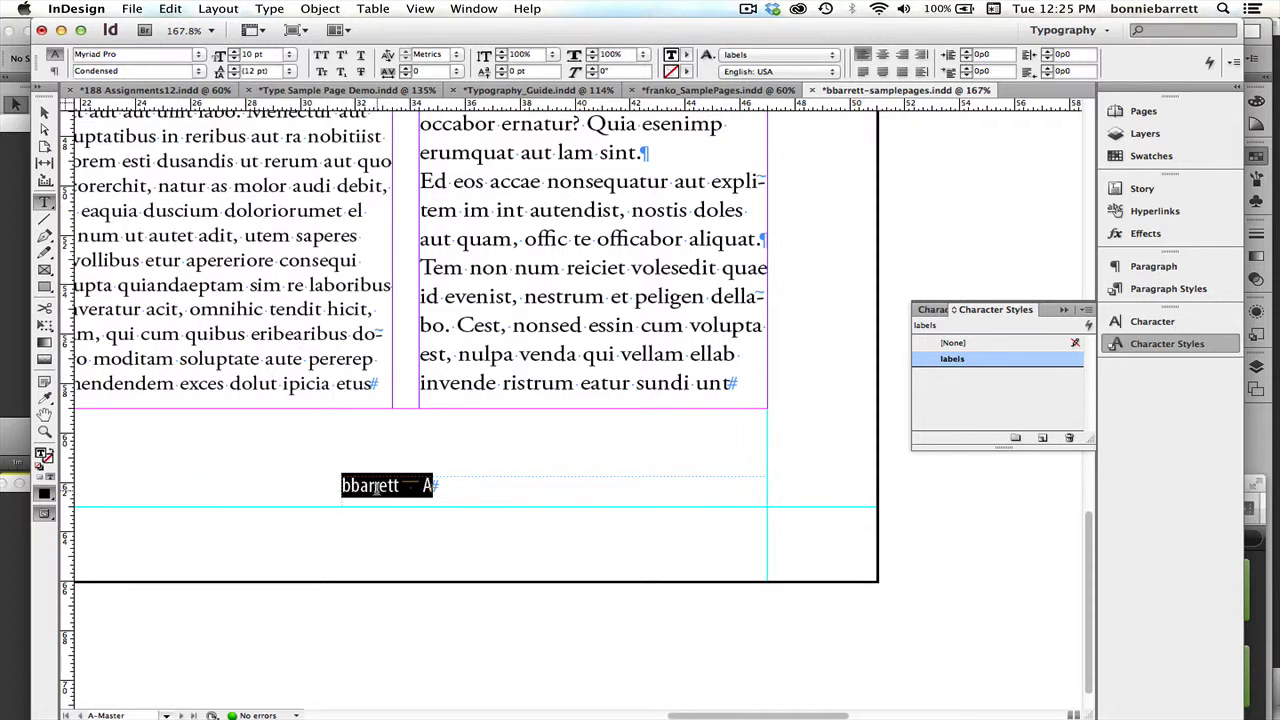
pyautogui.click(902, 55)
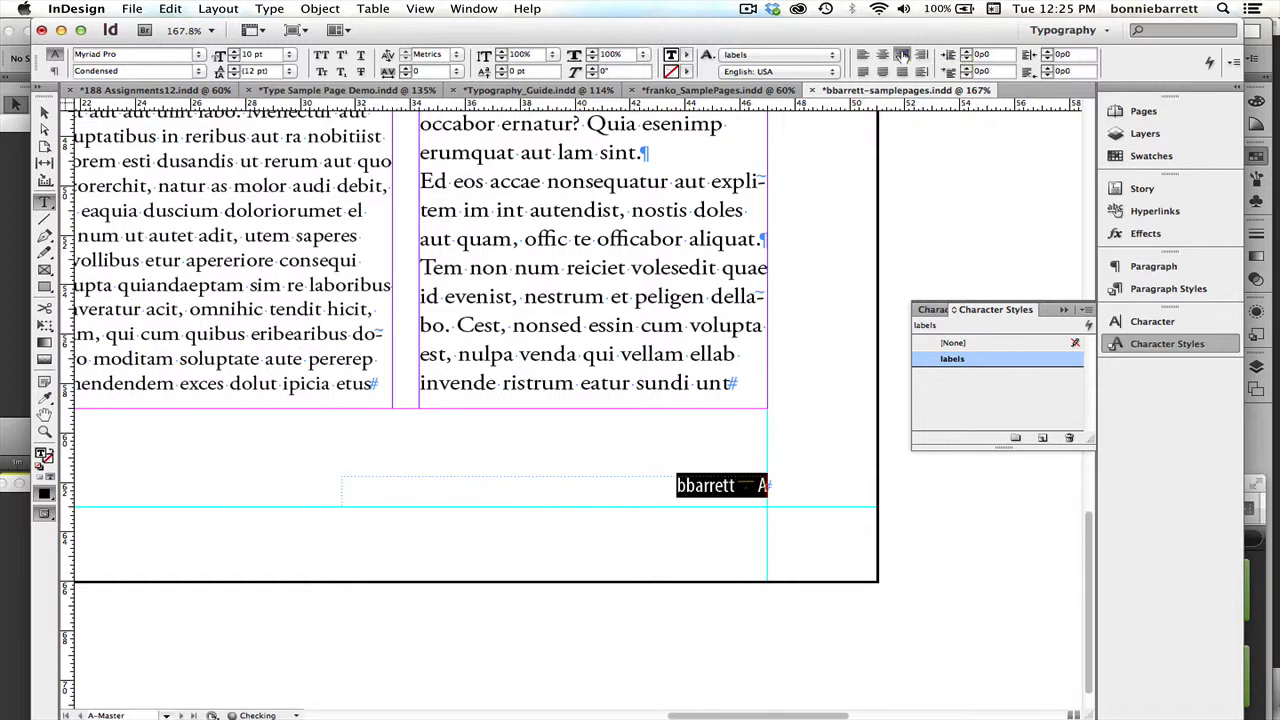
pyautogui.click(757, 488)
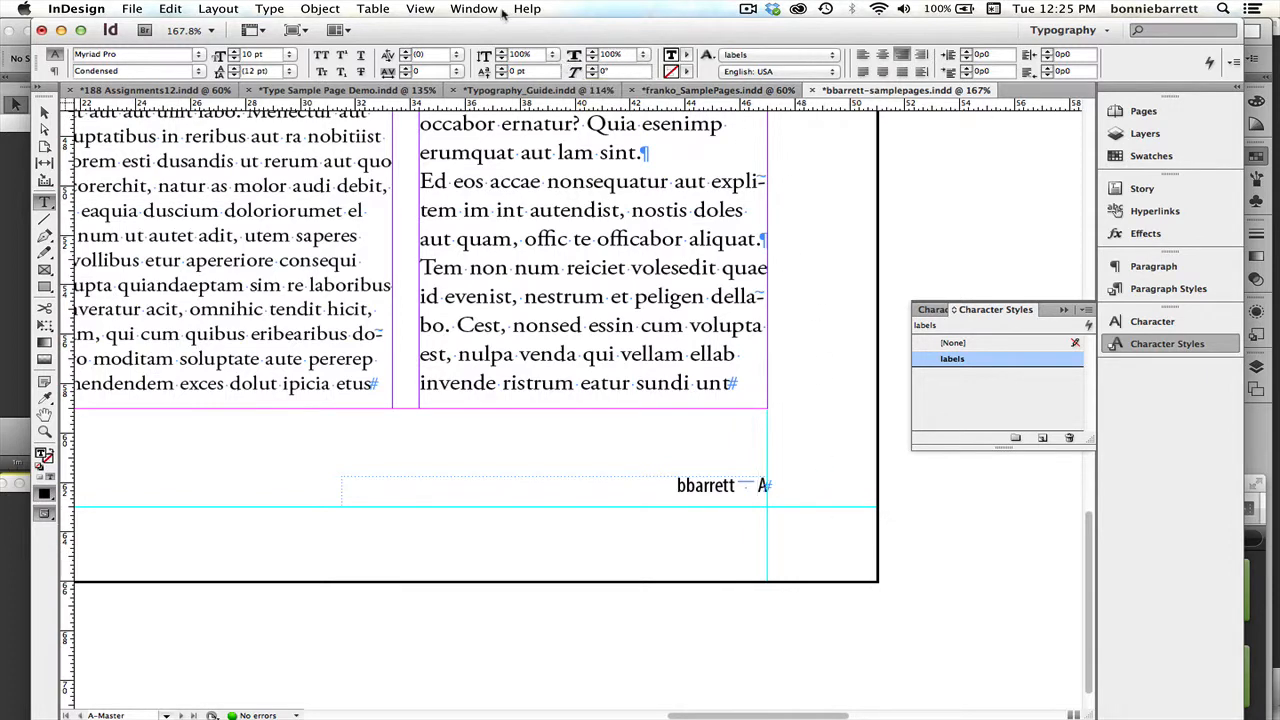
# Step: Create a paragraph style named Font Title from the Adobe Garamond Pro Regular heading and apply it to that heading
pyautogui.click(466, 9)
pyautogui.moveTo(420, 9)
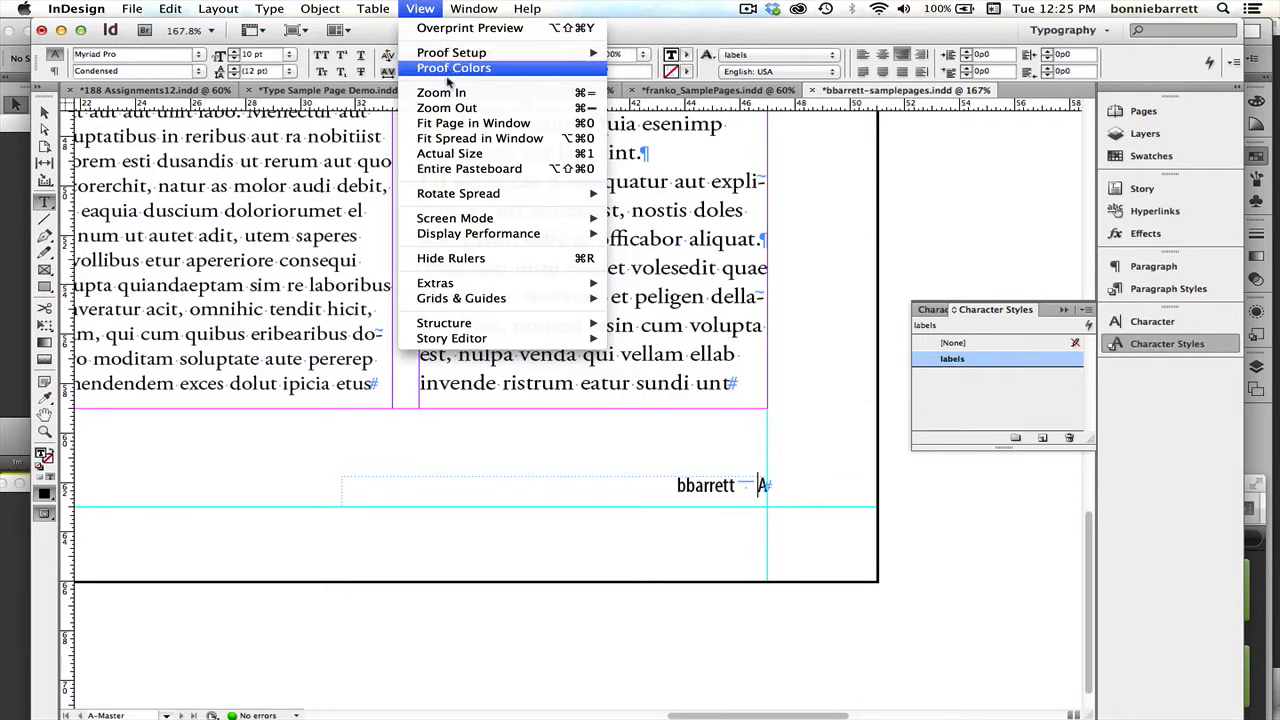
pyautogui.click(448, 124)
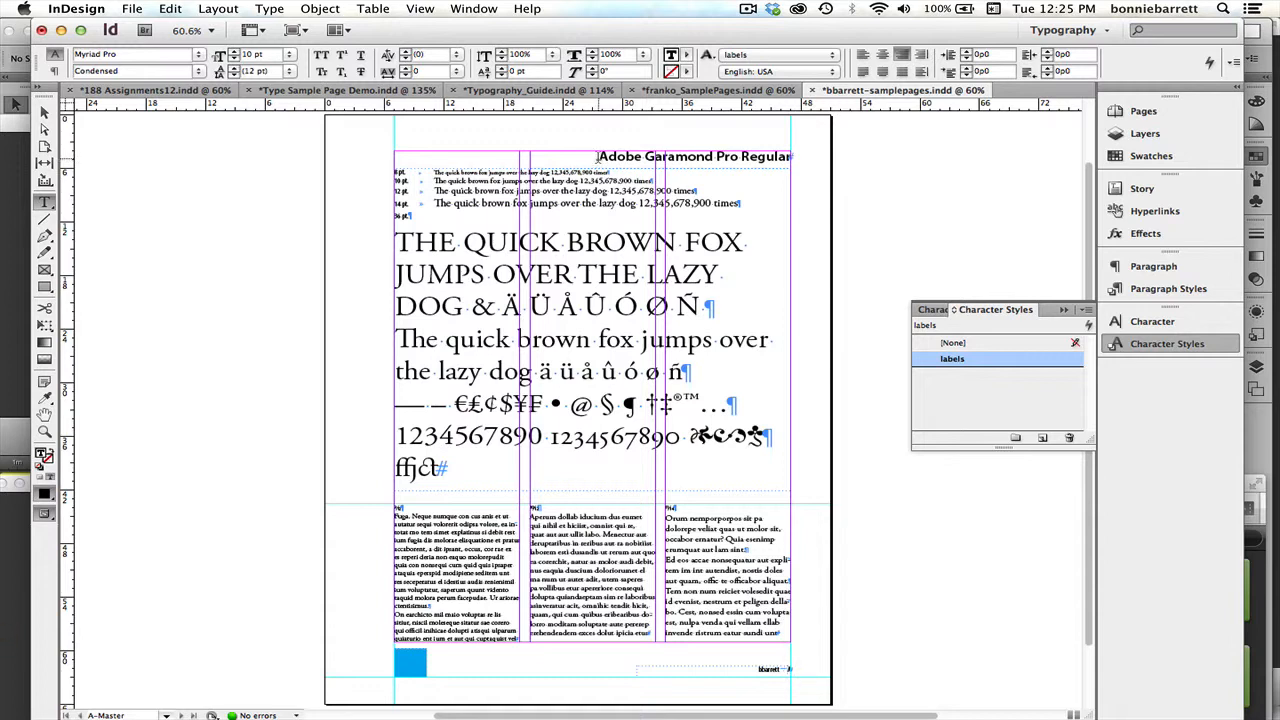
pyautogui.click(597, 157)
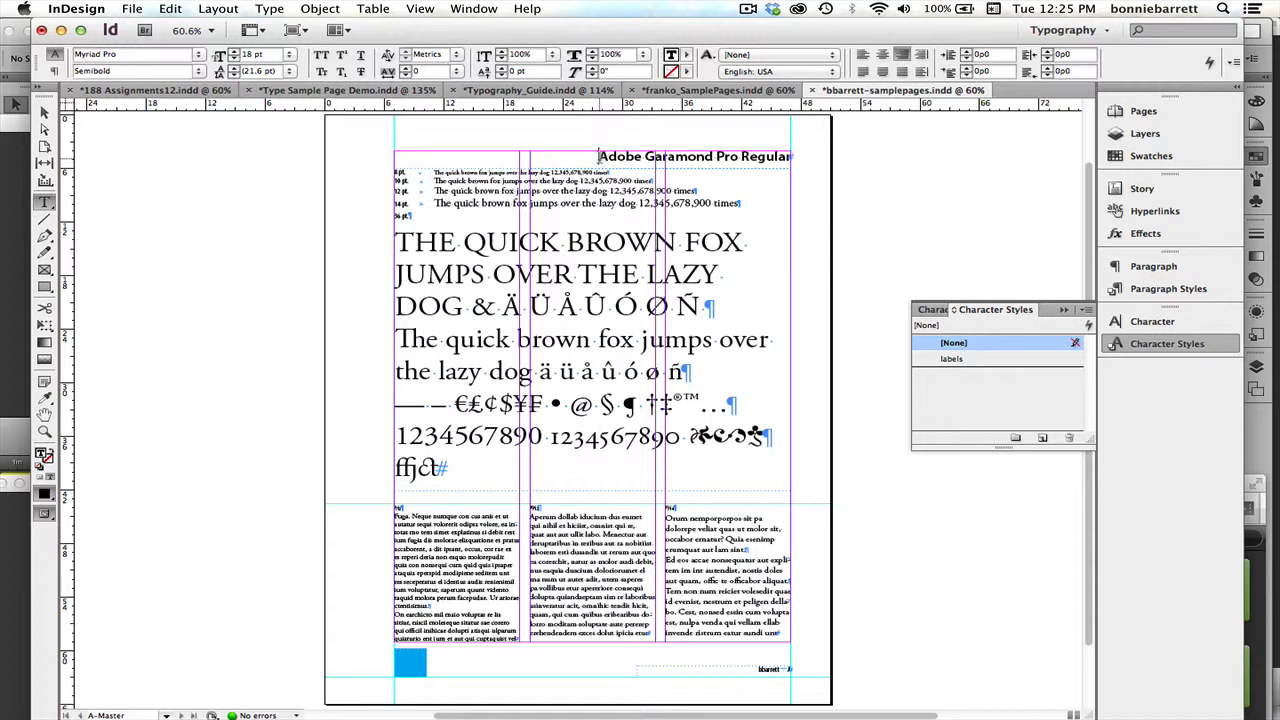
pyautogui.moveTo(598, 156); pyautogui.dragTo(761, 170)
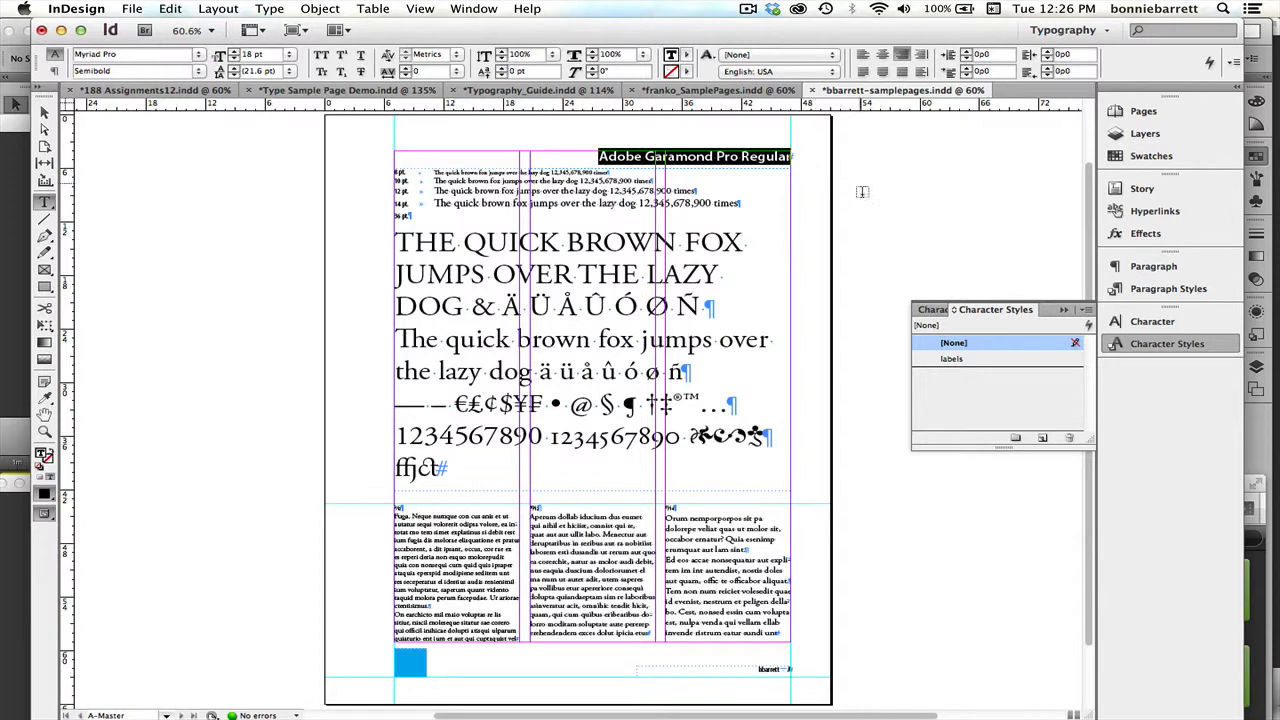
pyautogui.click(1137, 289)
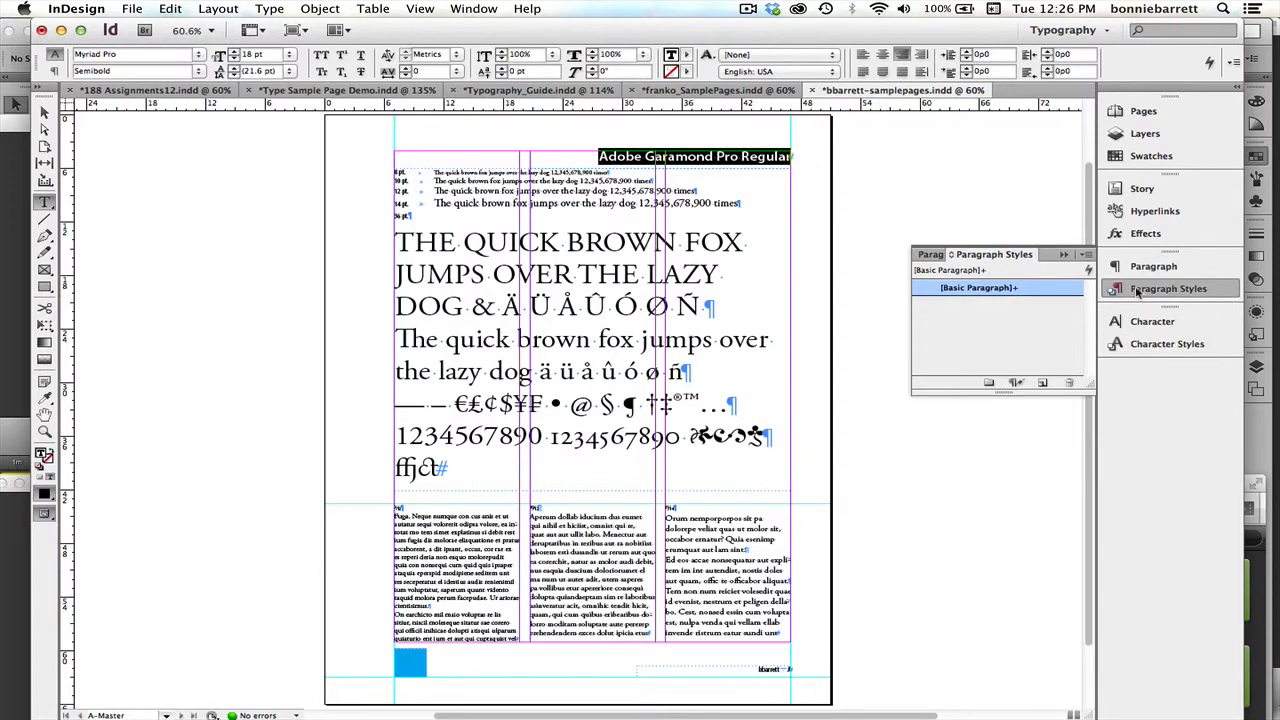
pyautogui.click(1088, 258)
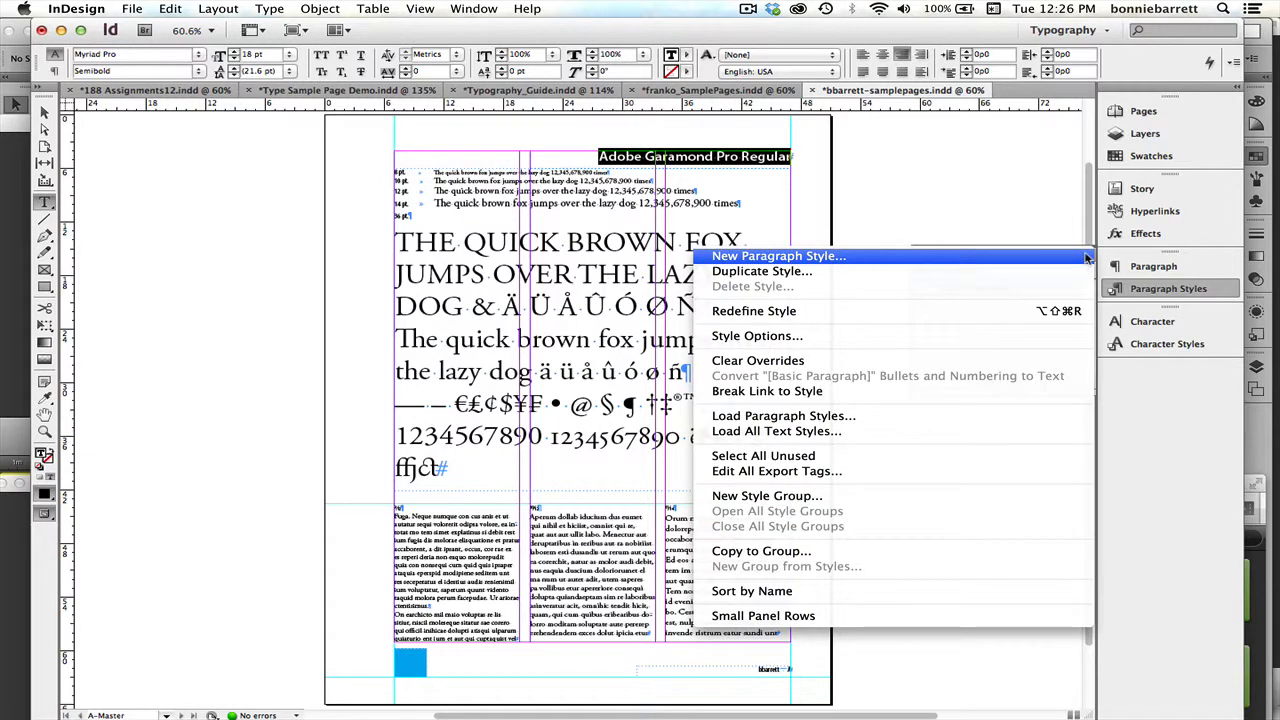
pyautogui.click(1086, 258)
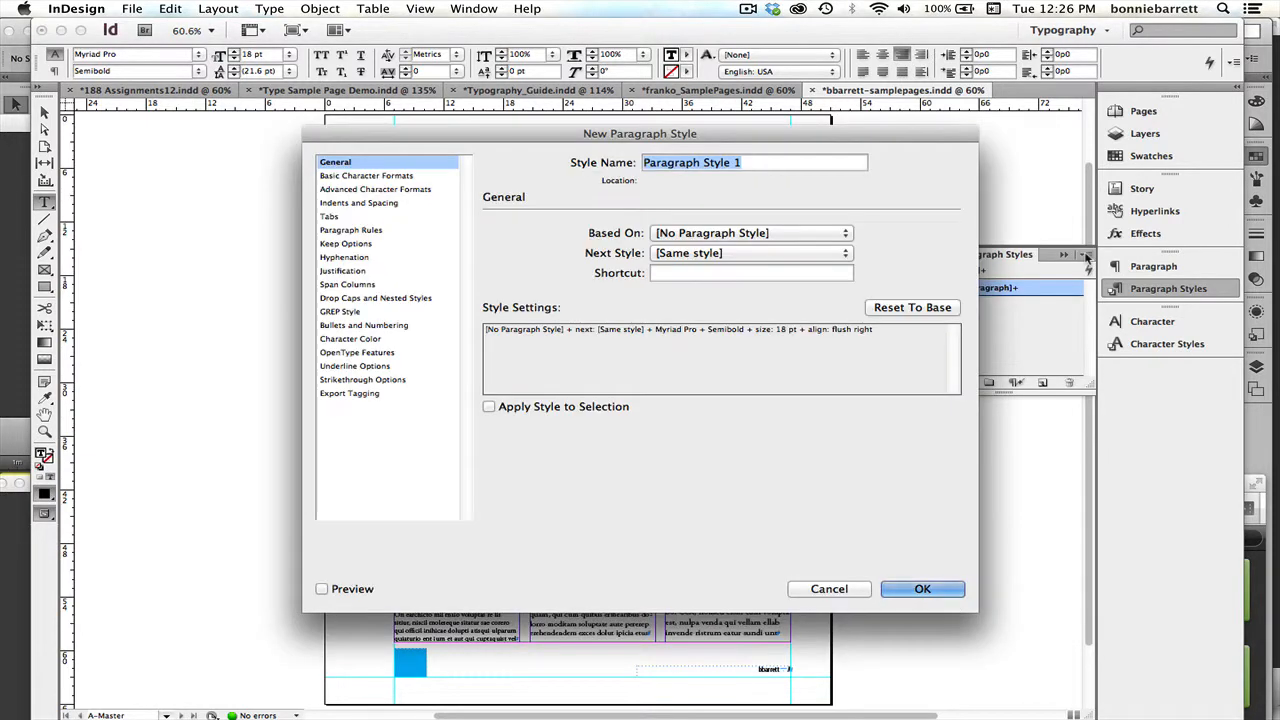
pyautogui.click(489, 407)
pyautogui.write('F')
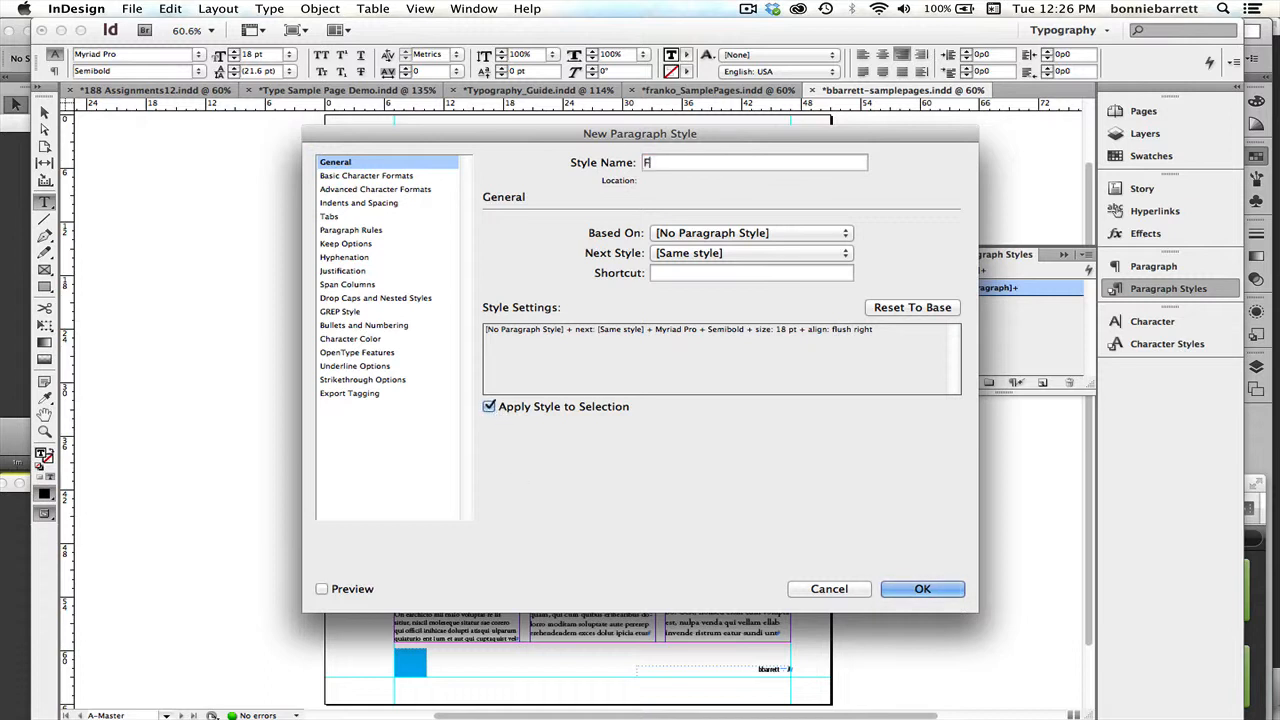
pyautogui.write('ont Title')
pyautogui.click(922, 589)
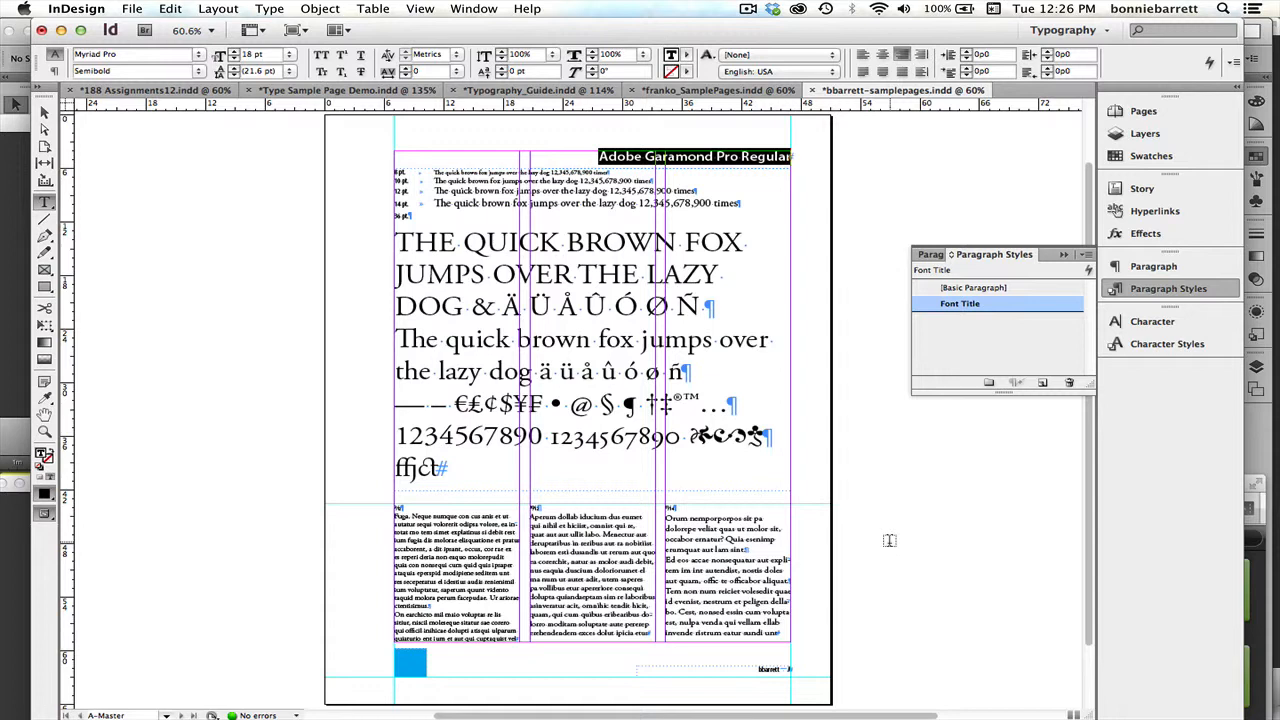
# Step: Examine the footer page numbers on document pages 1, 3 and 5, and return to a full view of page 1
pyautogui.click(1137, 113)
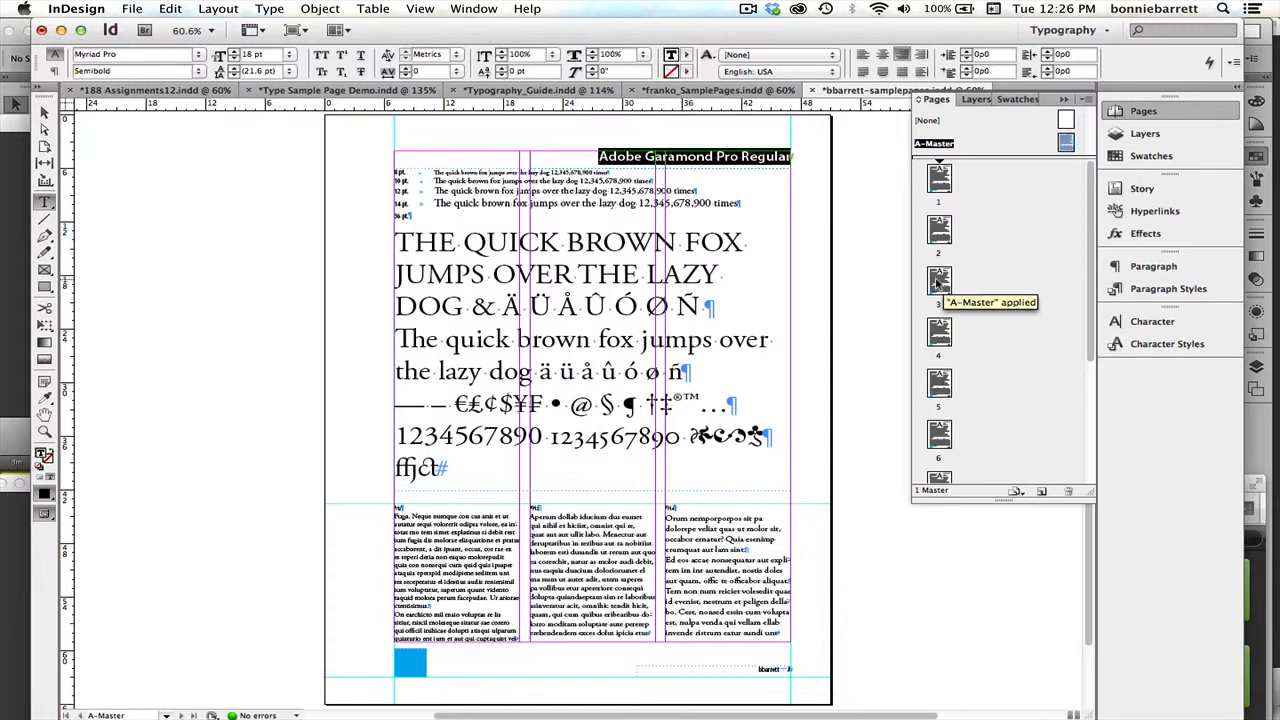
pyautogui.doubleClick(940, 180)
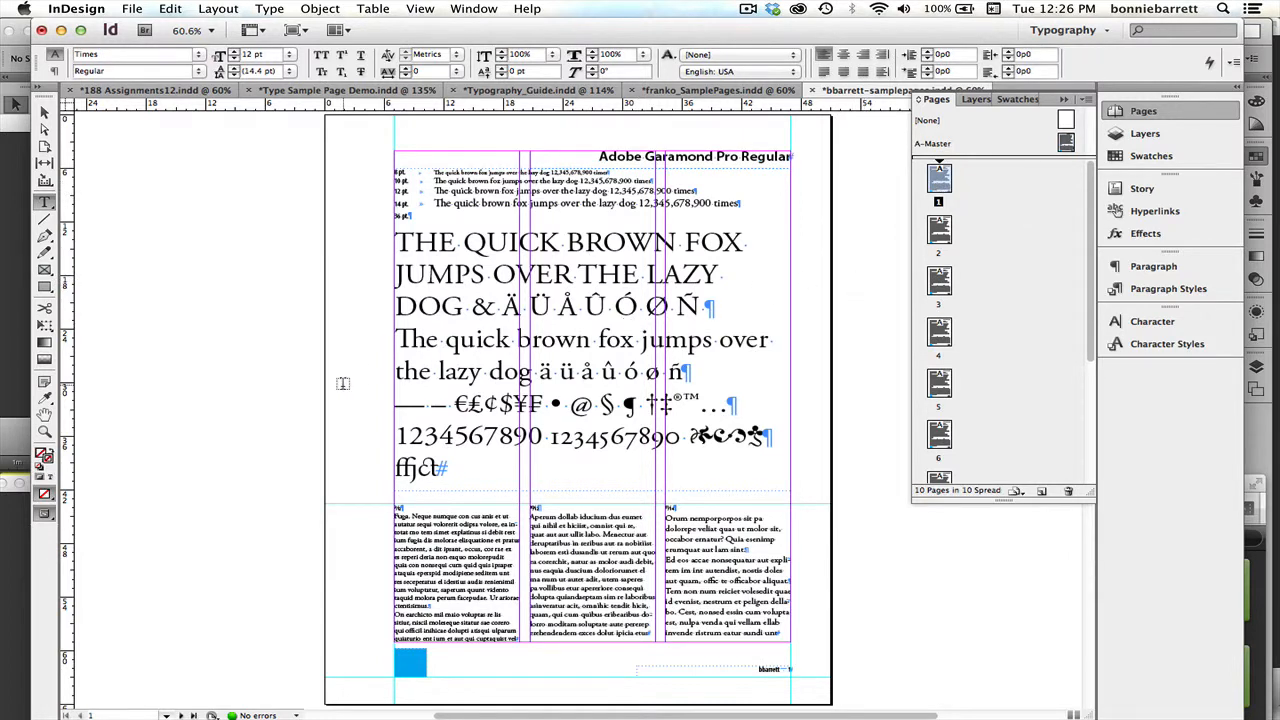
pyautogui.click(44, 431)
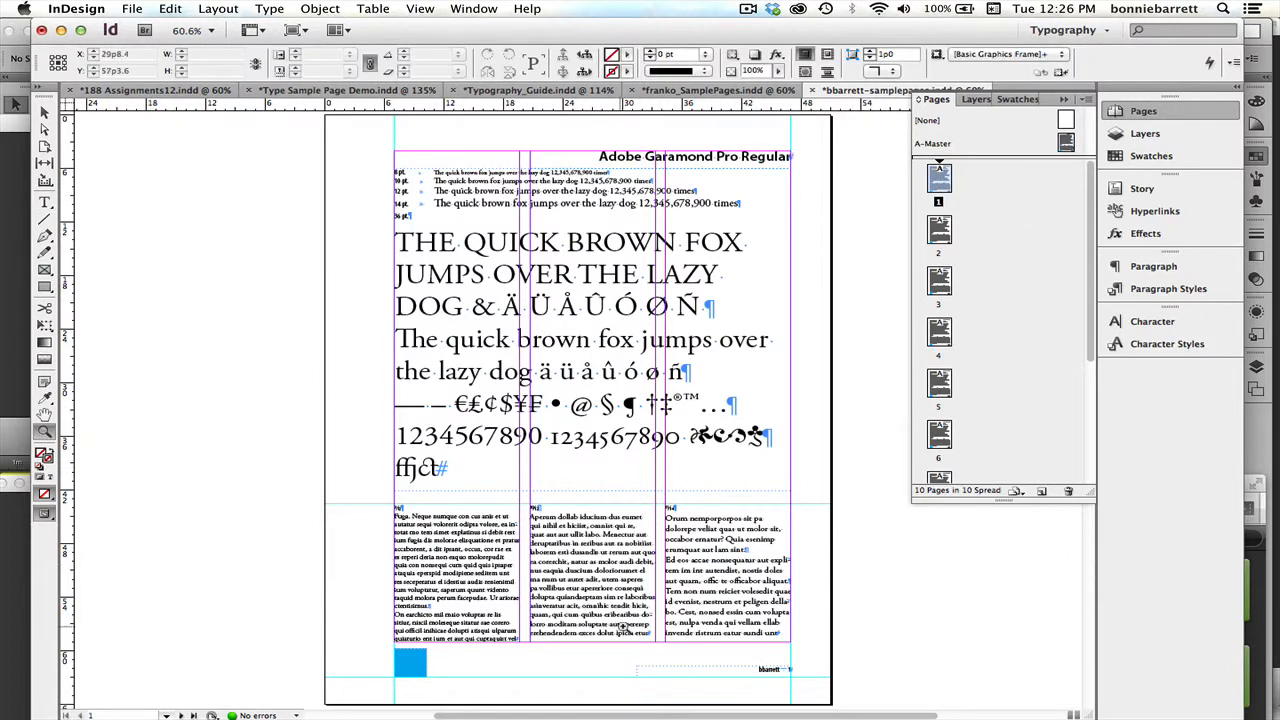
pyautogui.moveTo(704, 630); pyautogui.dragTo(840, 708)
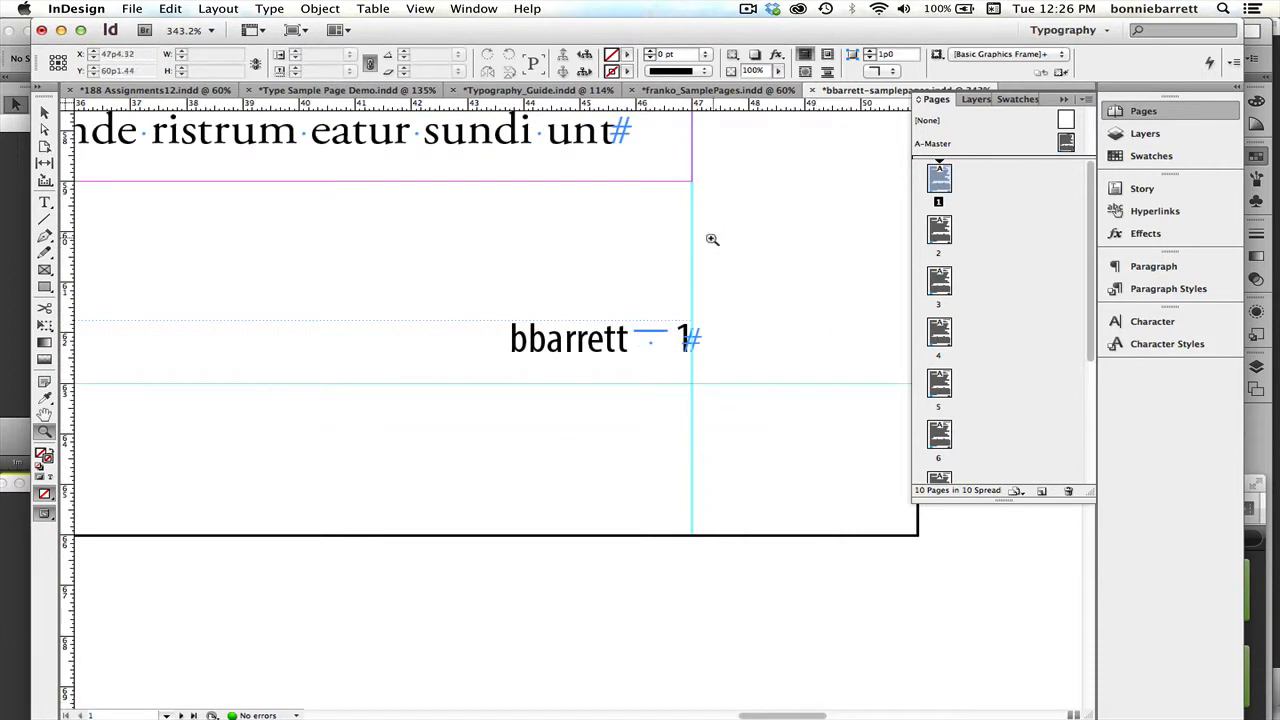
pyautogui.doubleClick(940, 284)
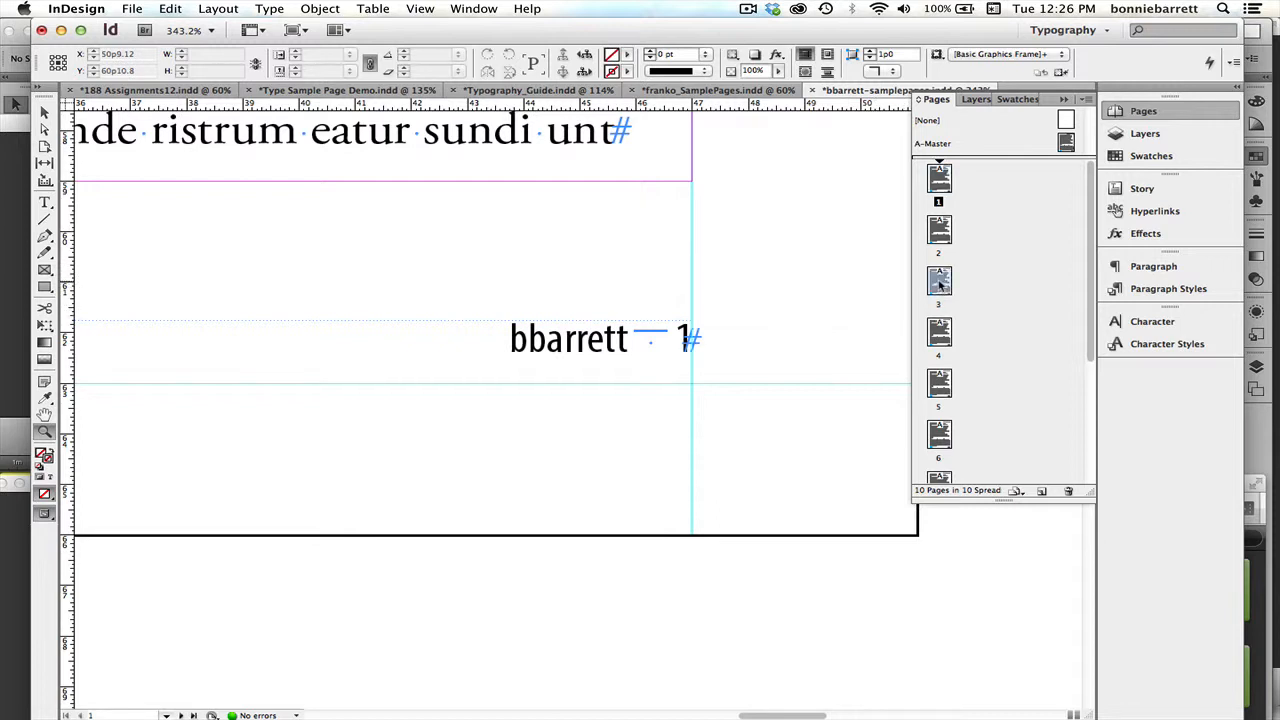
pyautogui.doubleClick(940, 388)
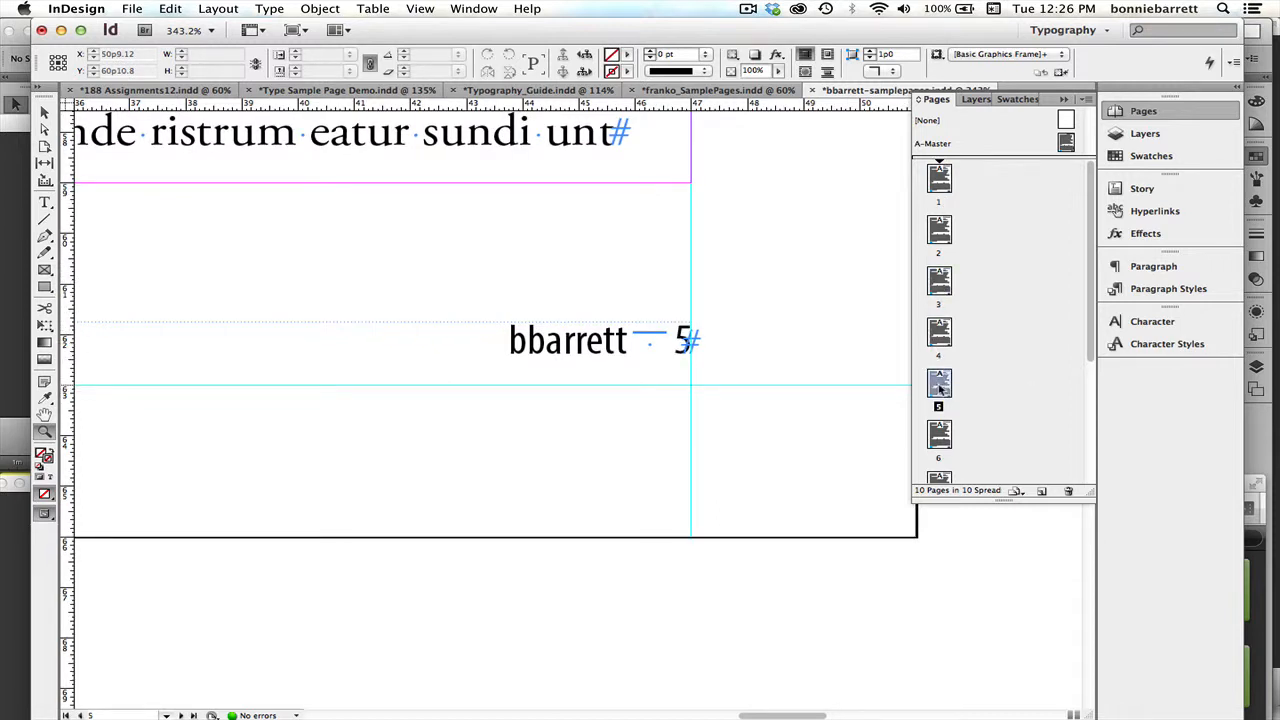
pyautogui.doubleClick(938, 184)
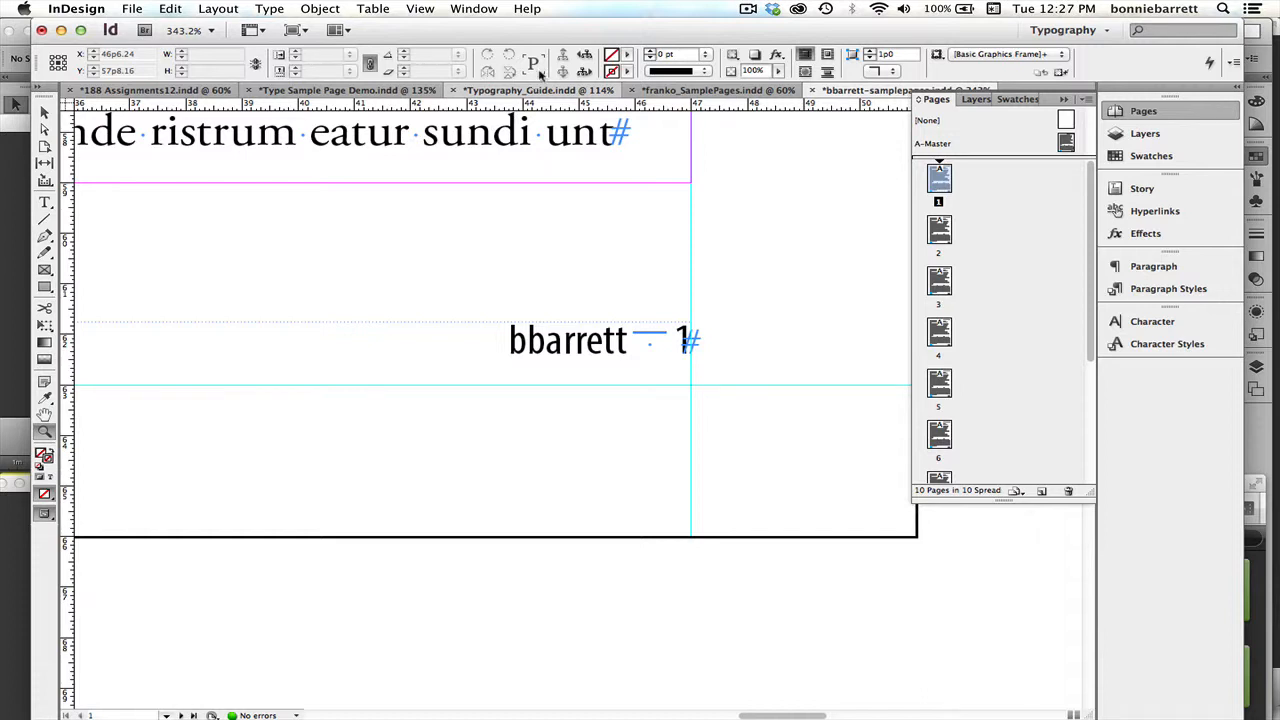
pyautogui.click(420, 9)
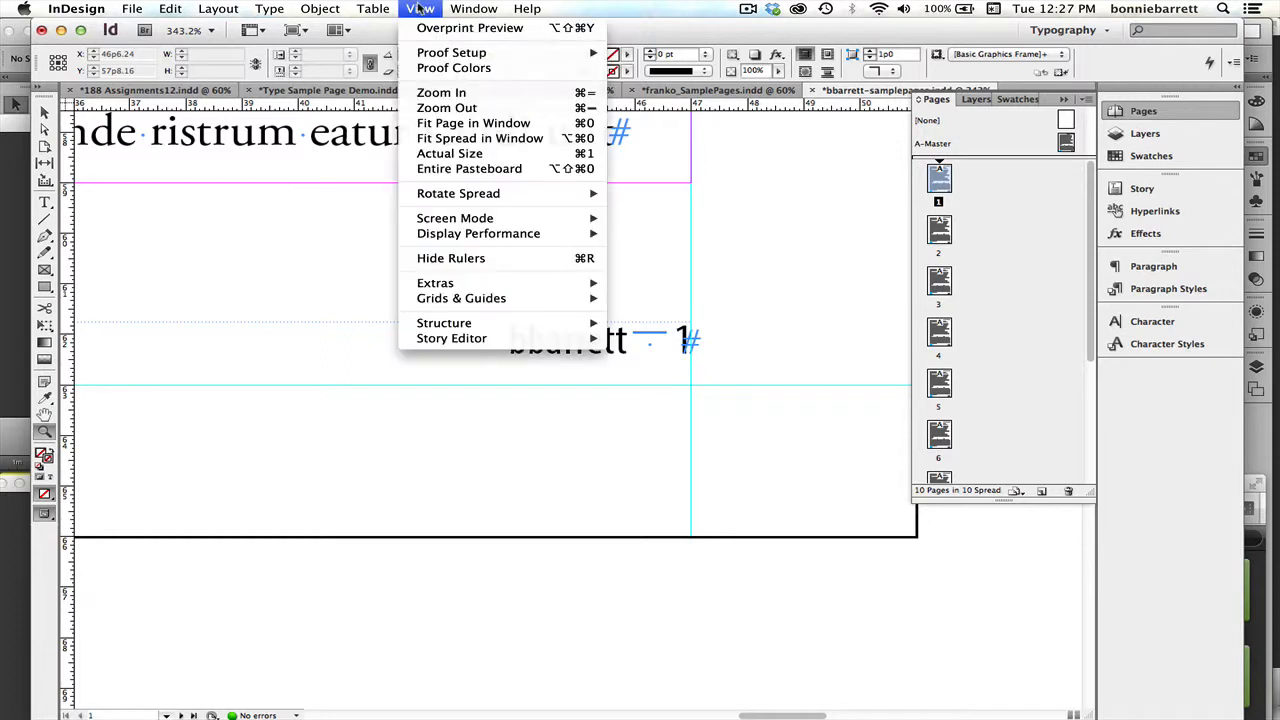
pyautogui.click(439, 123)
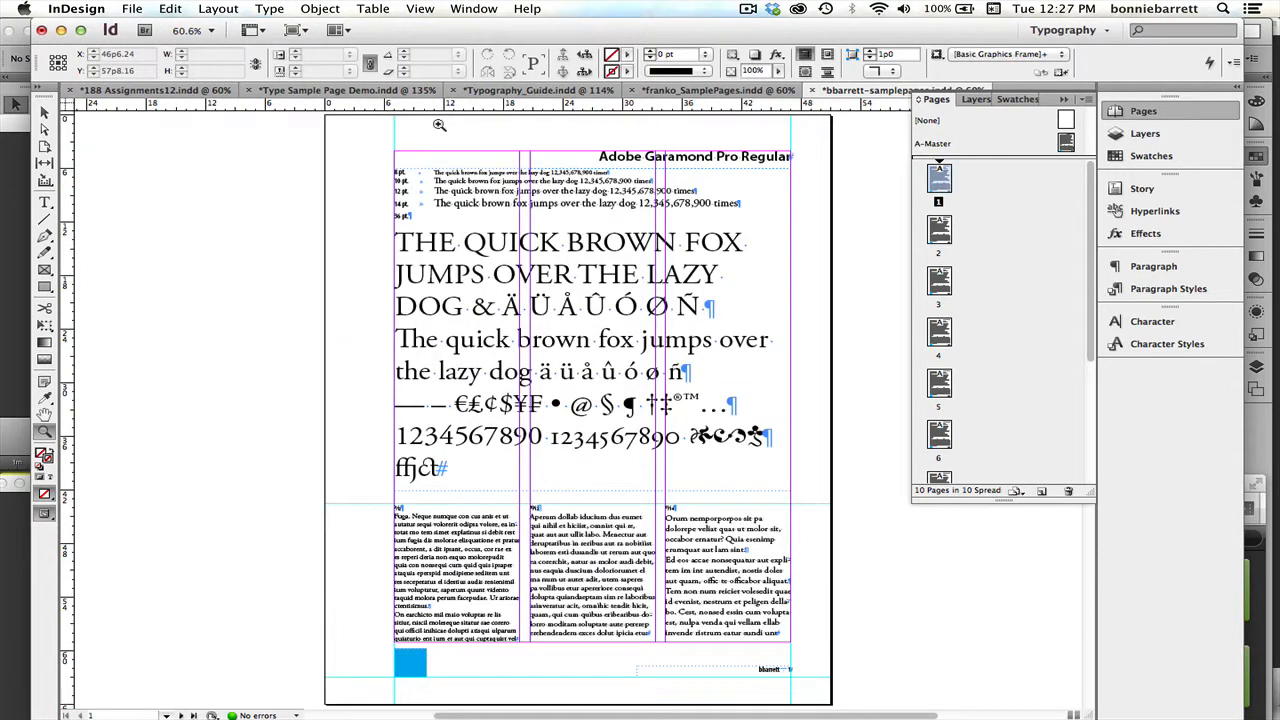
# Step: On page 2, change the heading's last word so it reads Adobe Garamond Pro Italic
pyautogui.doubleClick(941, 182)
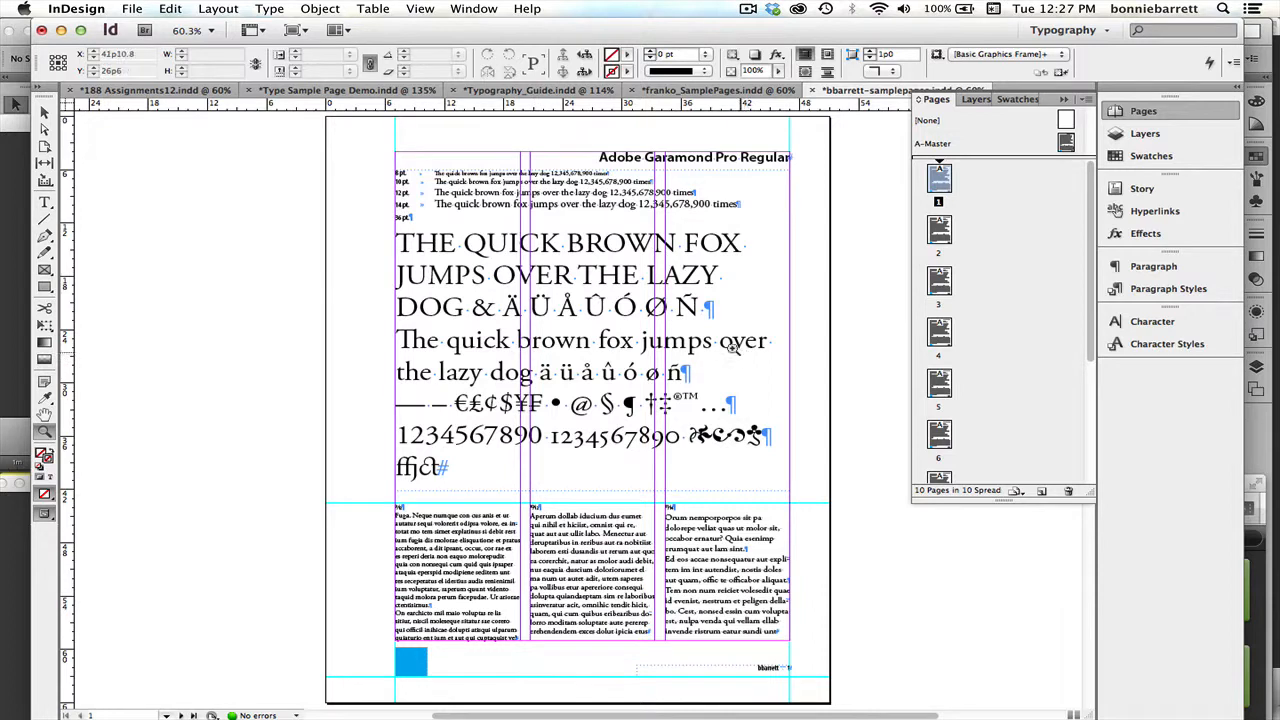
pyautogui.doubleClick(940, 232)
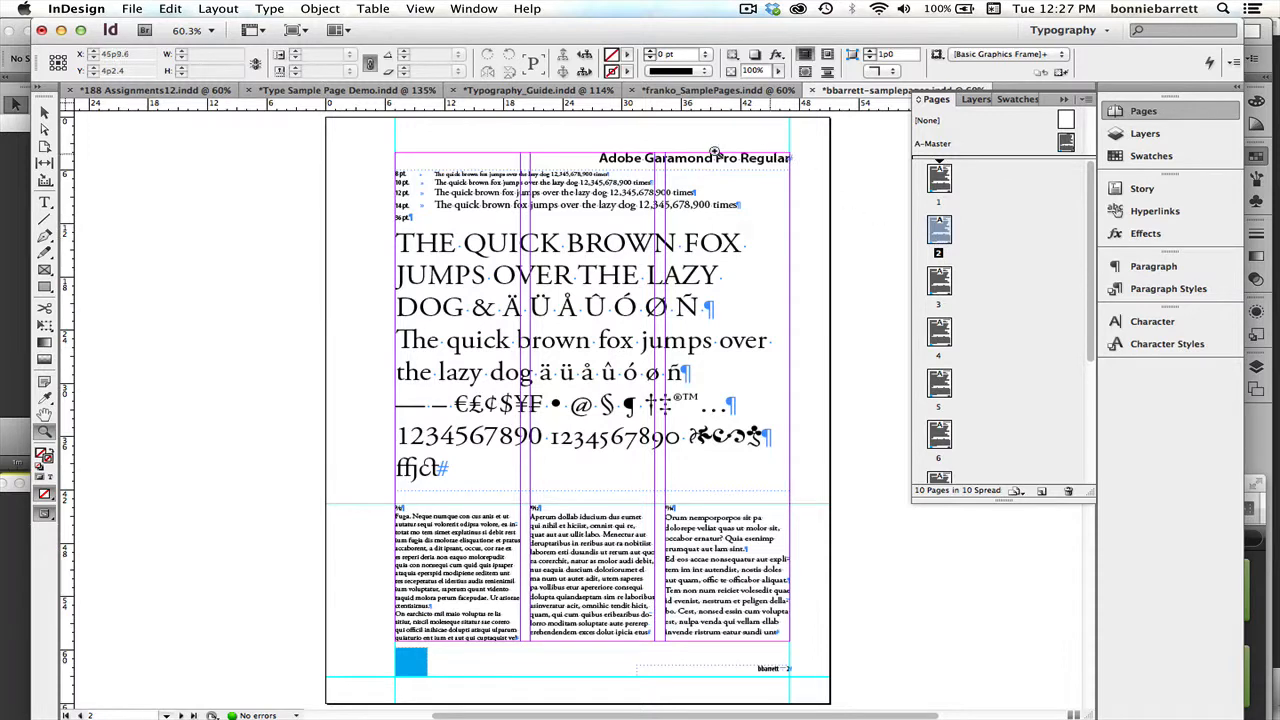
pyautogui.click(44, 201)
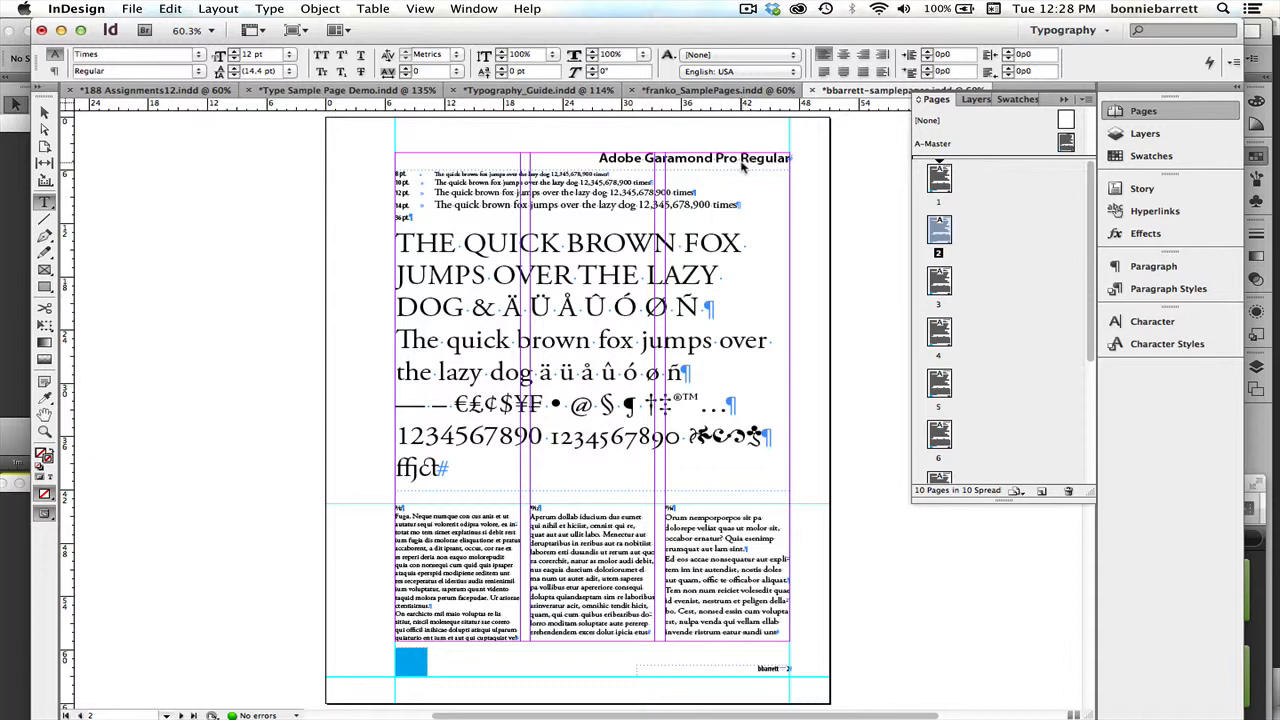
pyautogui.click(740, 164)
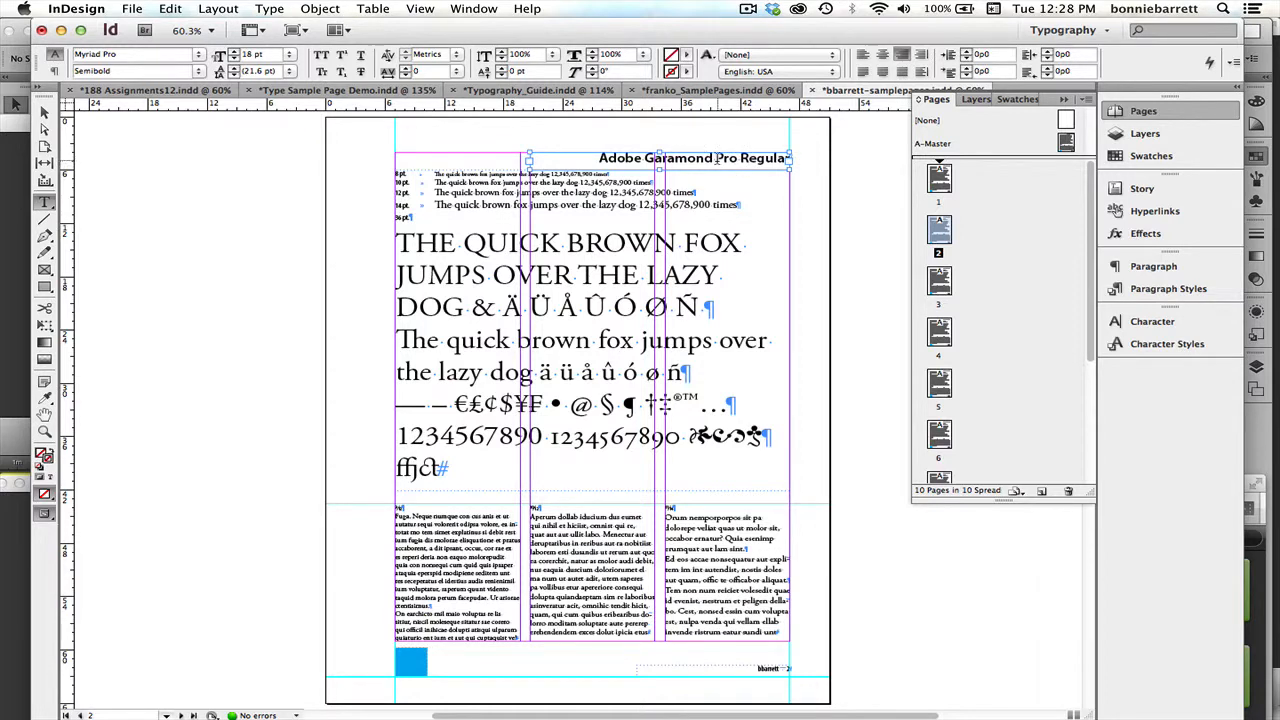
pyautogui.click(716, 158)
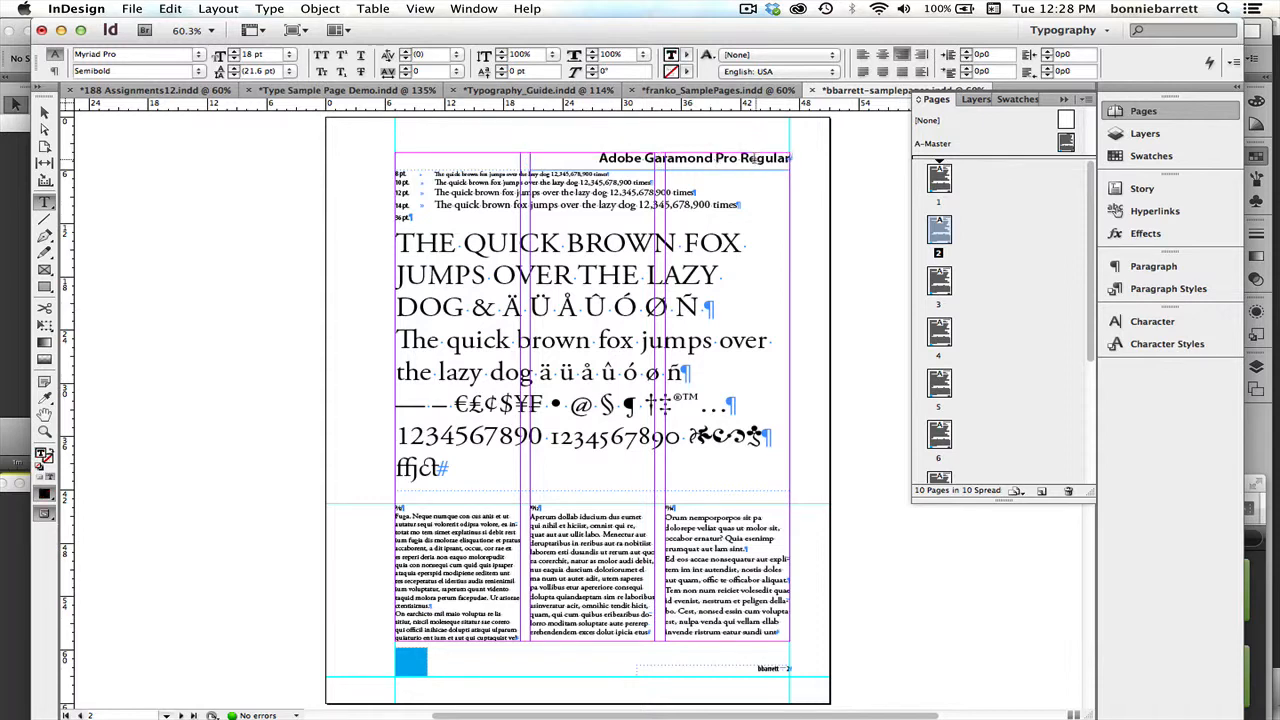
pyautogui.moveTo(741, 158); pyautogui.dragTo(803, 161)
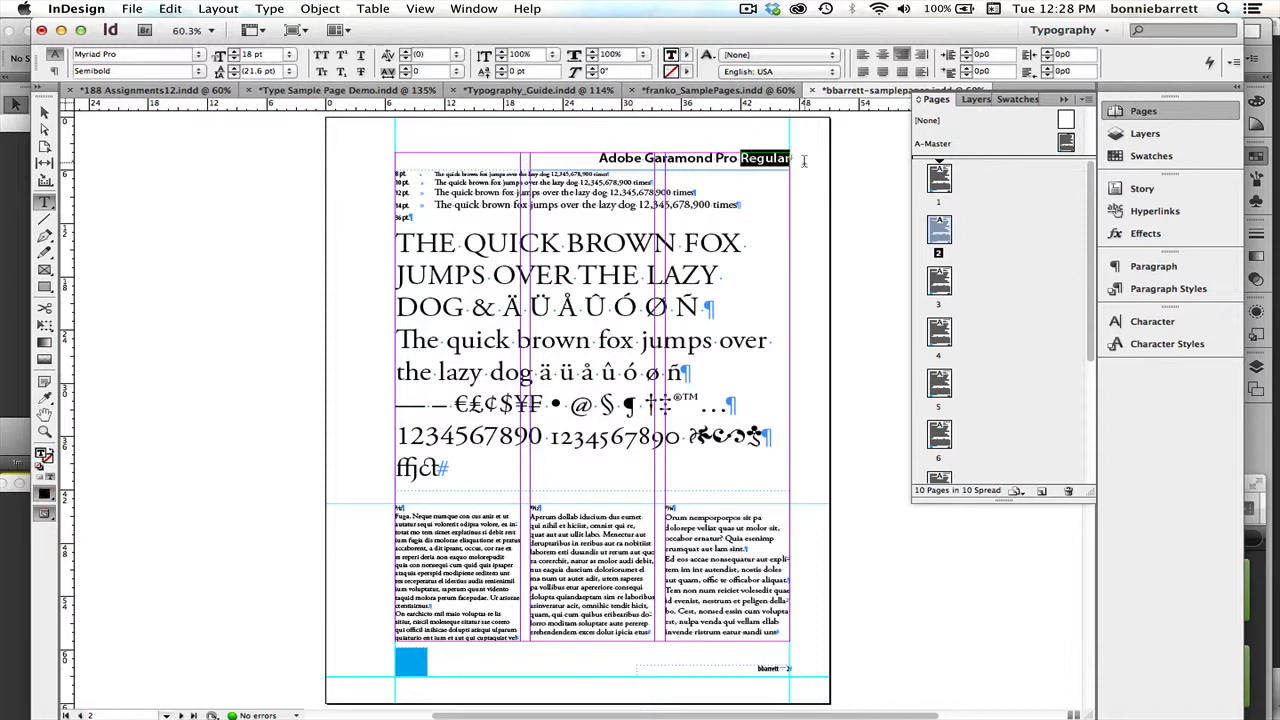
pyautogui.write('It')
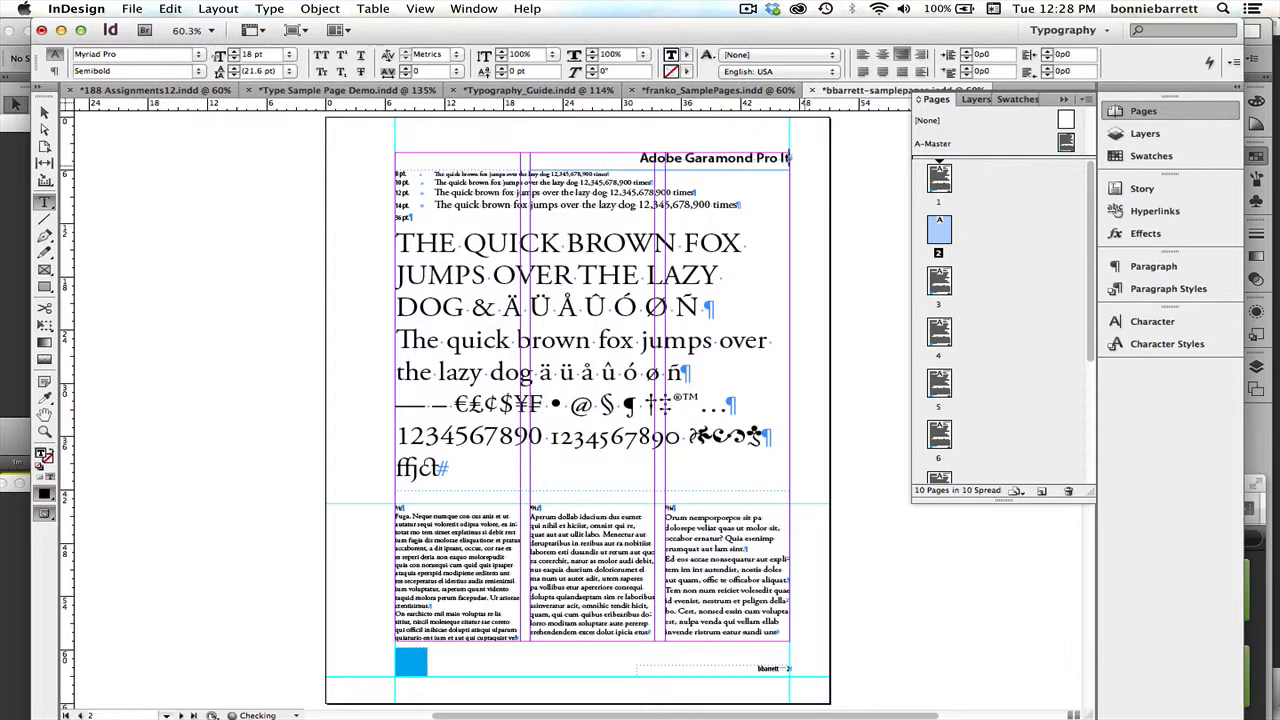
pyautogui.write('alic')
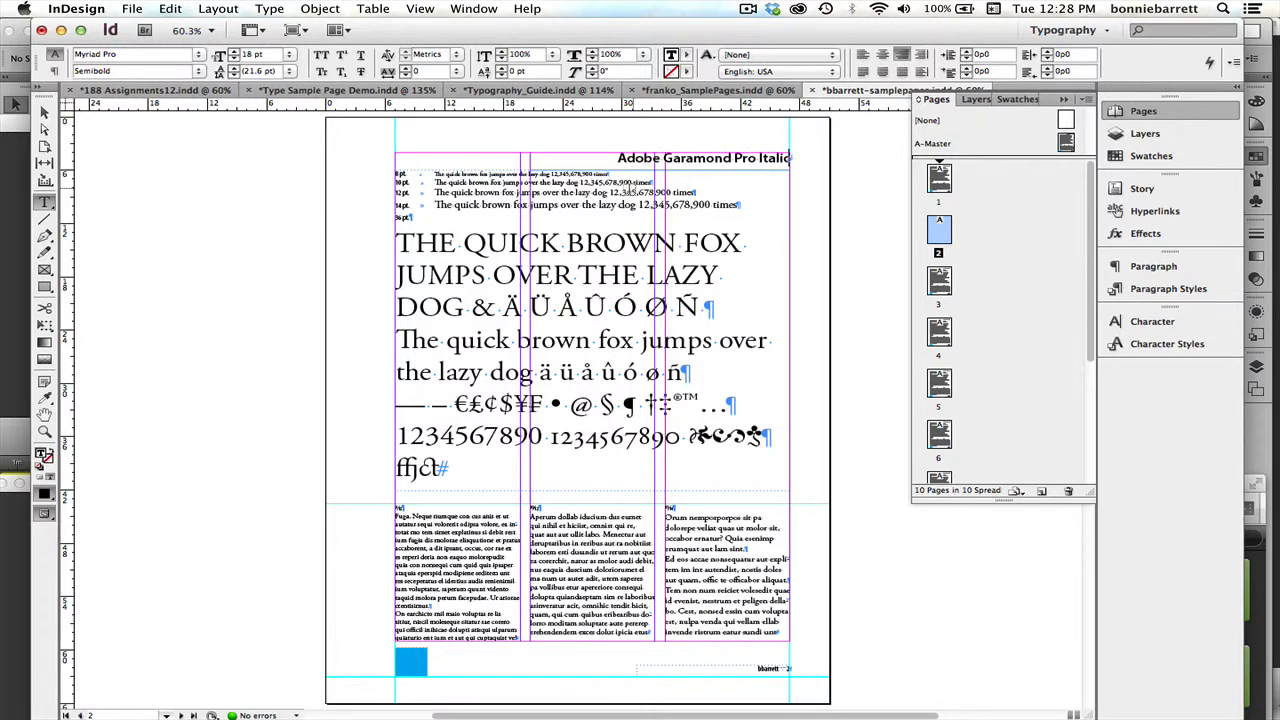
# Step: Set the 8 pt sample sentence on page 2 to the Italic style of Adobe Garamond Pro
pyautogui.click(45, 431)
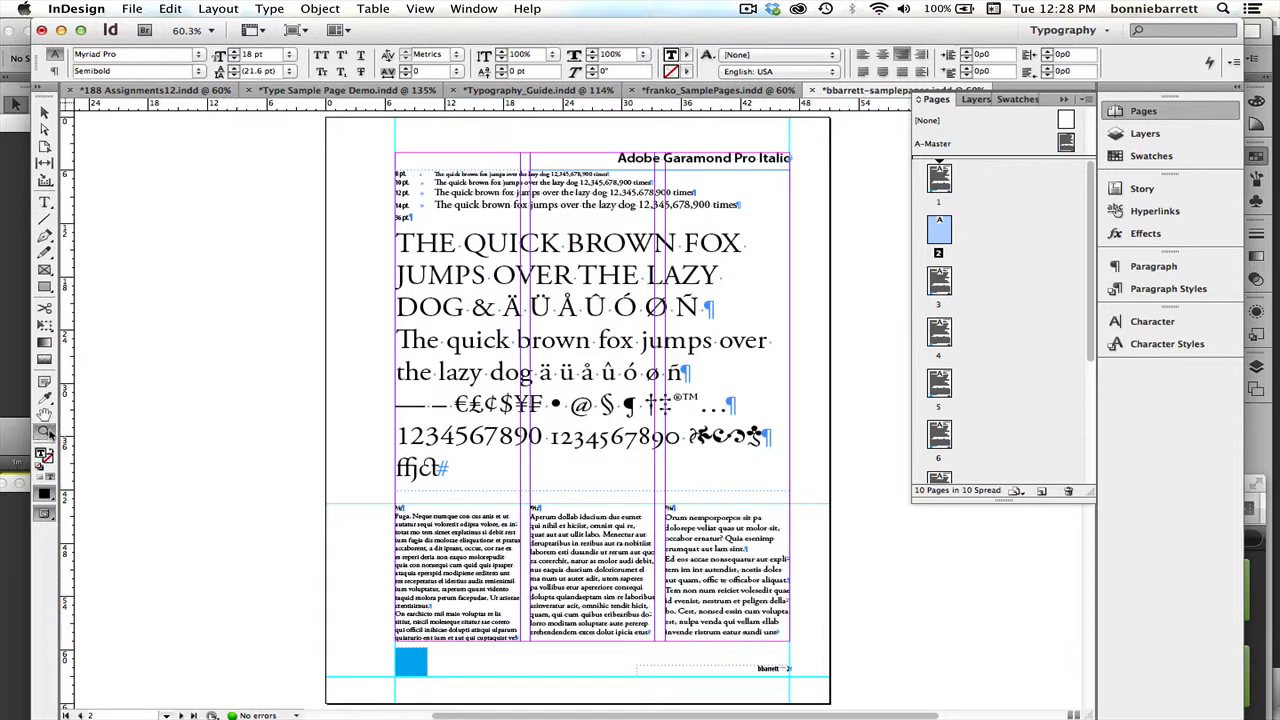
pyautogui.moveTo(410, 154); pyautogui.dragTo(752, 350)
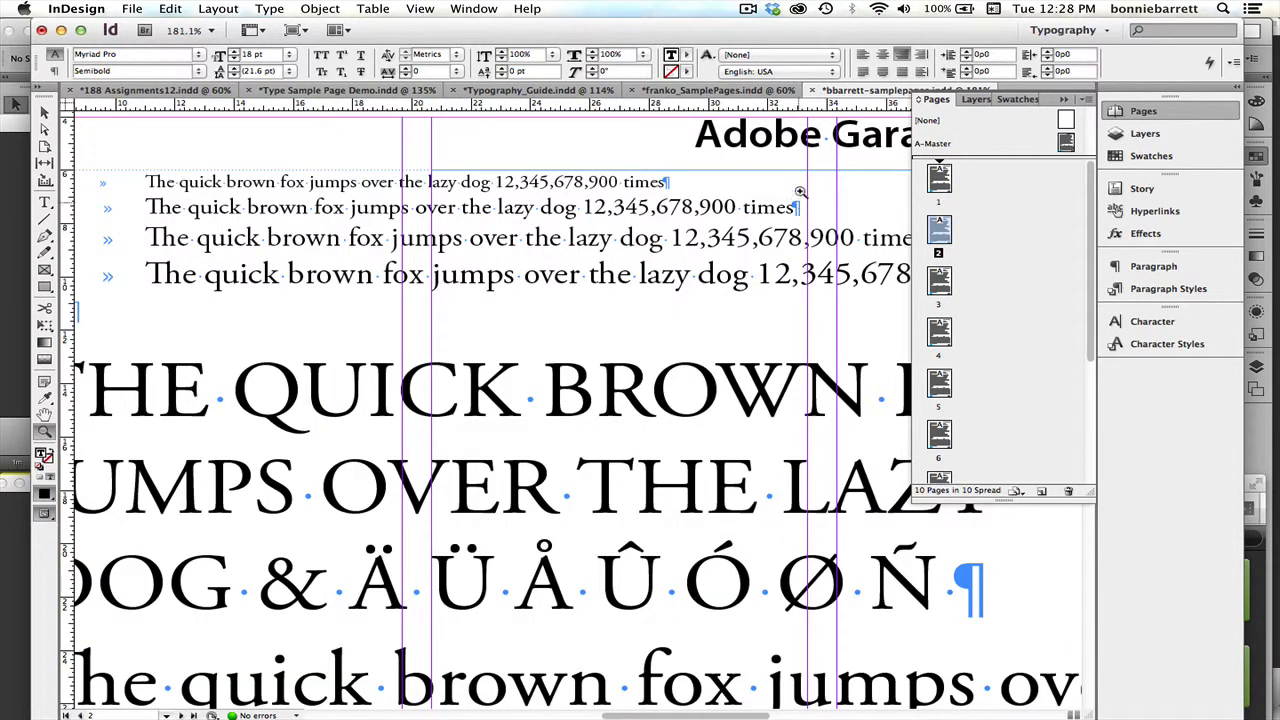
pyautogui.click(1065, 100)
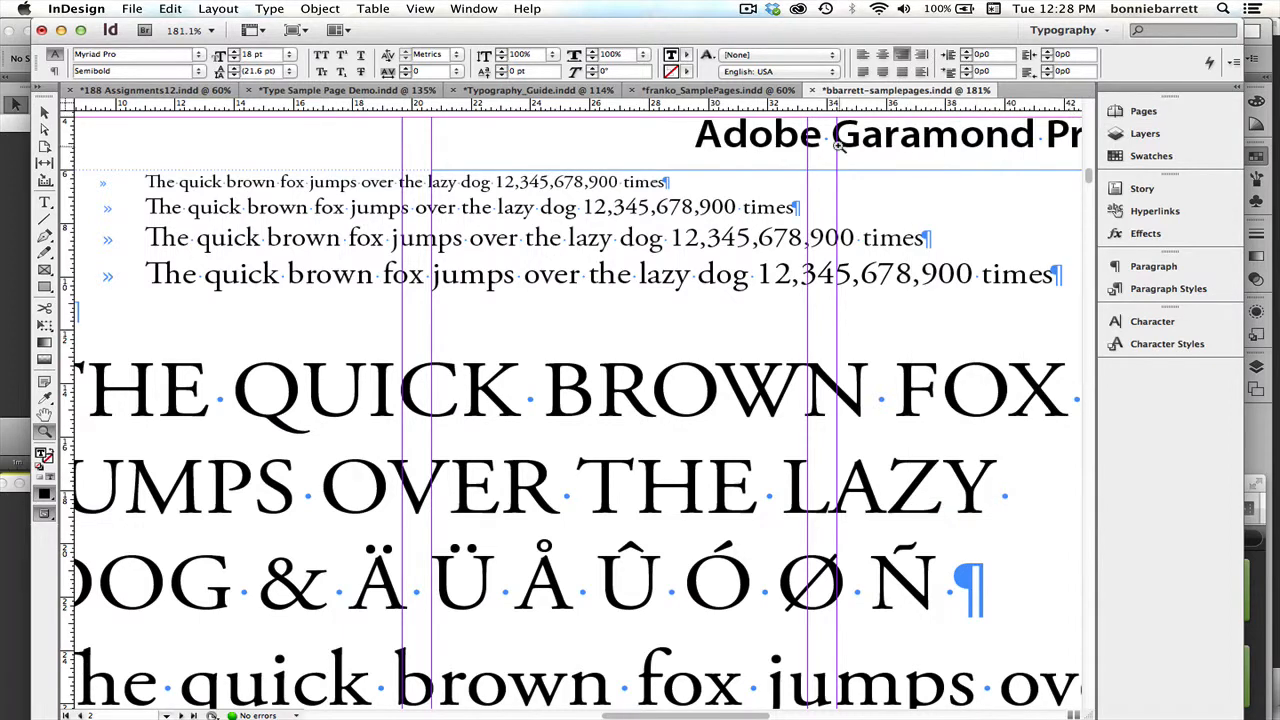
pyautogui.click(44, 202)
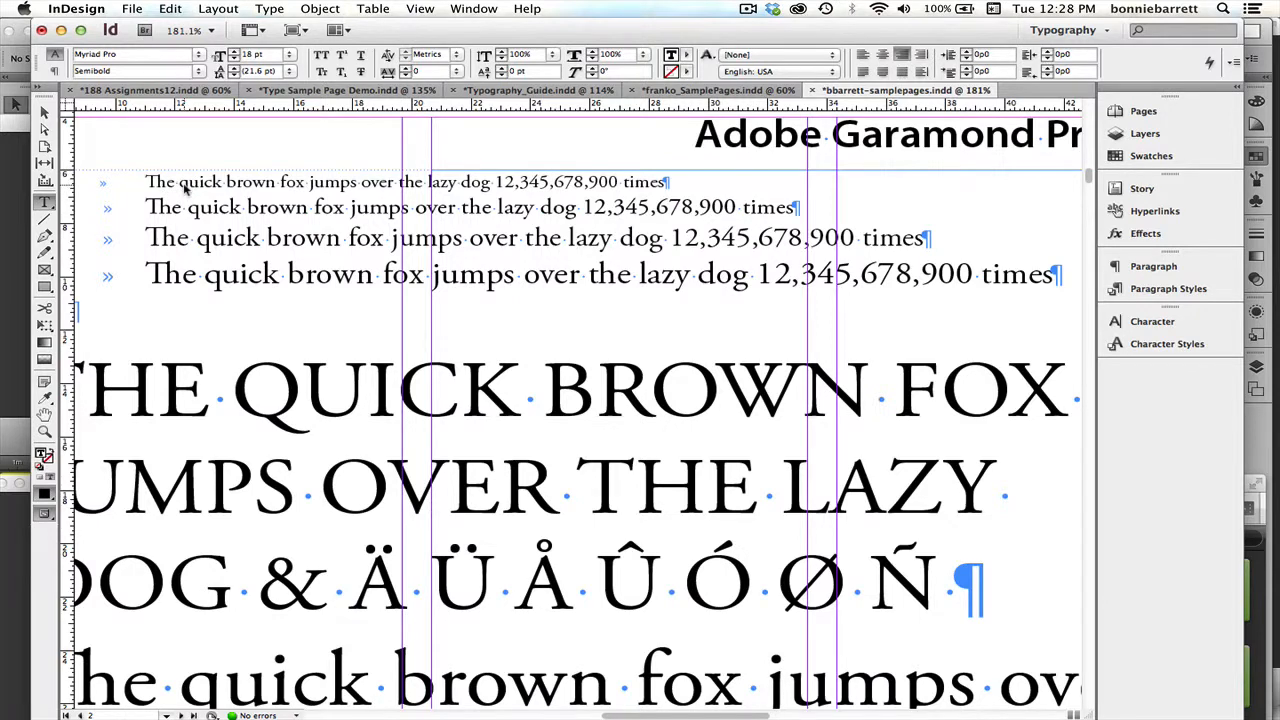
pyautogui.click(184, 186)
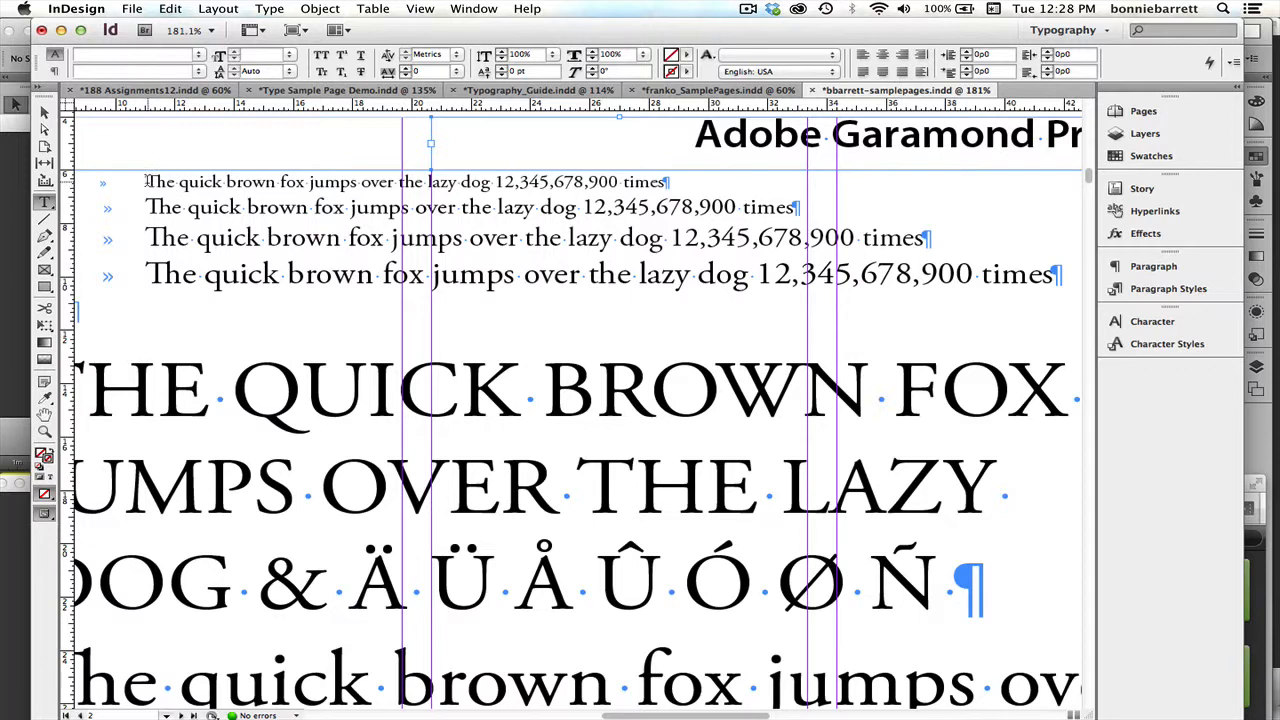
pyautogui.moveTo(147, 182); pyautogui.dragTo(665, 182)
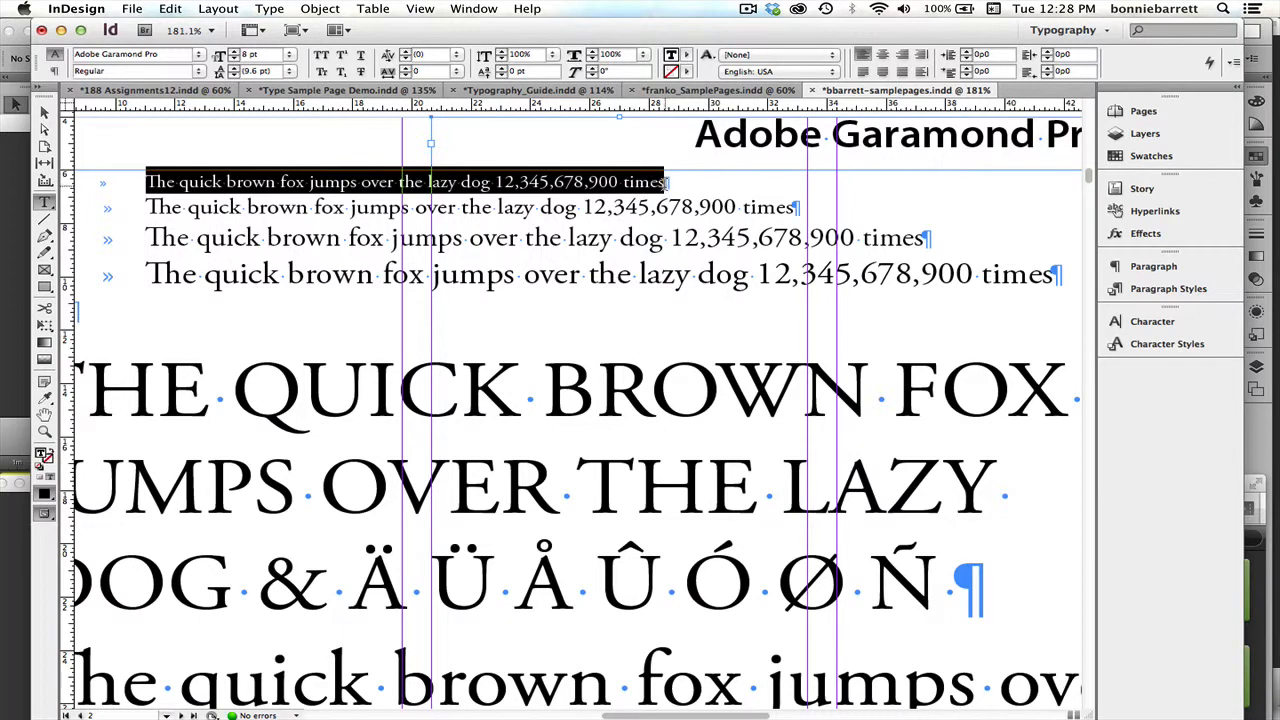
pyautogui.click(199, 71)
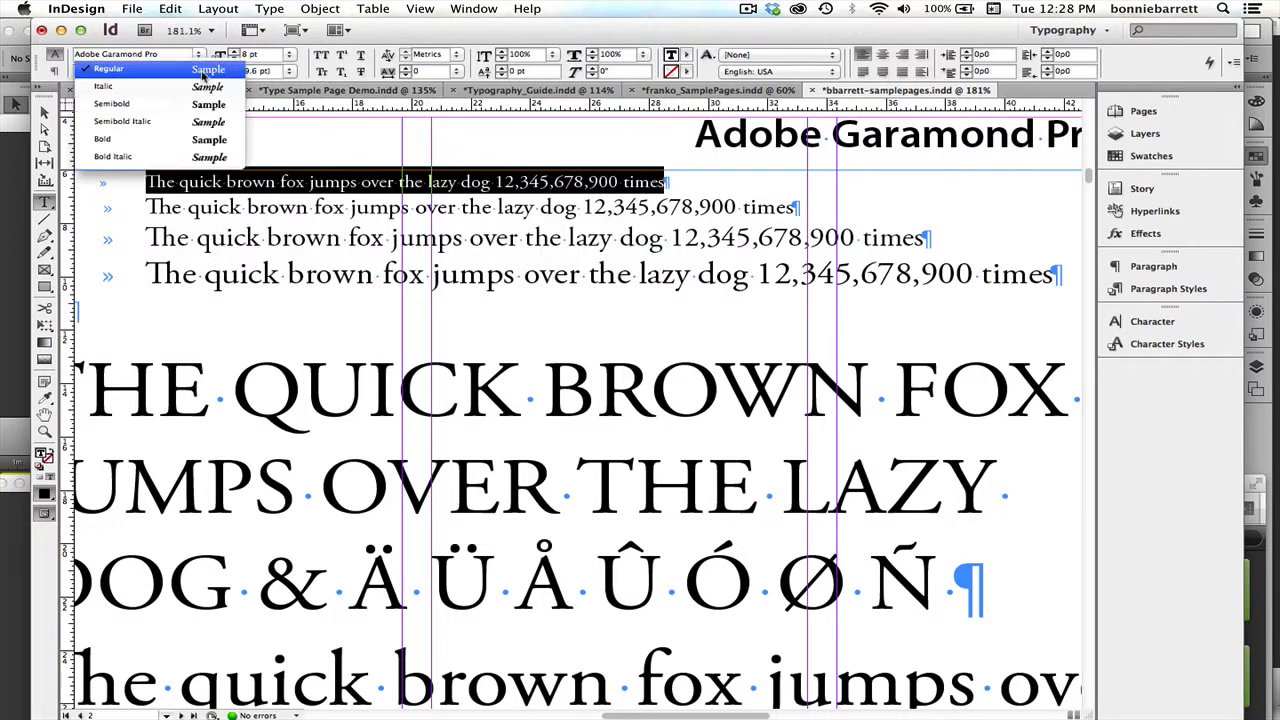
pyautogui.click(205, 86)
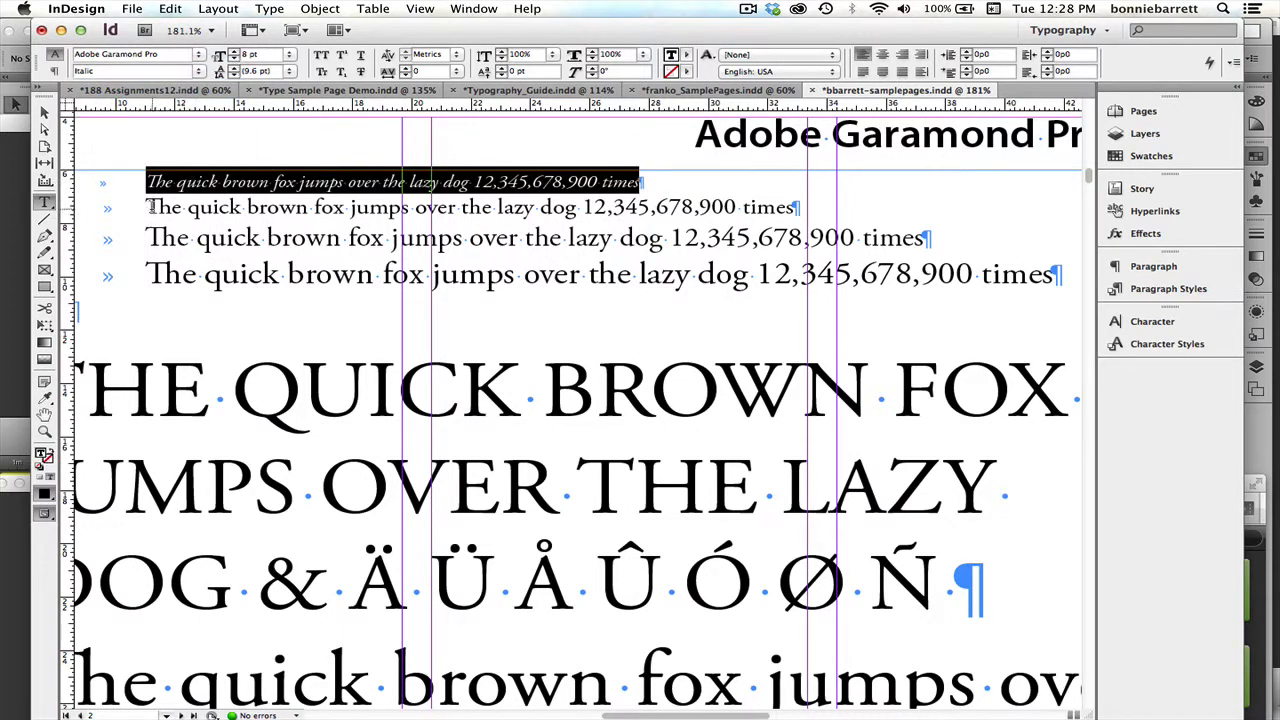
# Step: Set the 10, 12 and 14 pt sample sentences to the Italic style, one line after another
pyautogui.moveTo(150, 207); pyautogui.dragTo(336, 207)
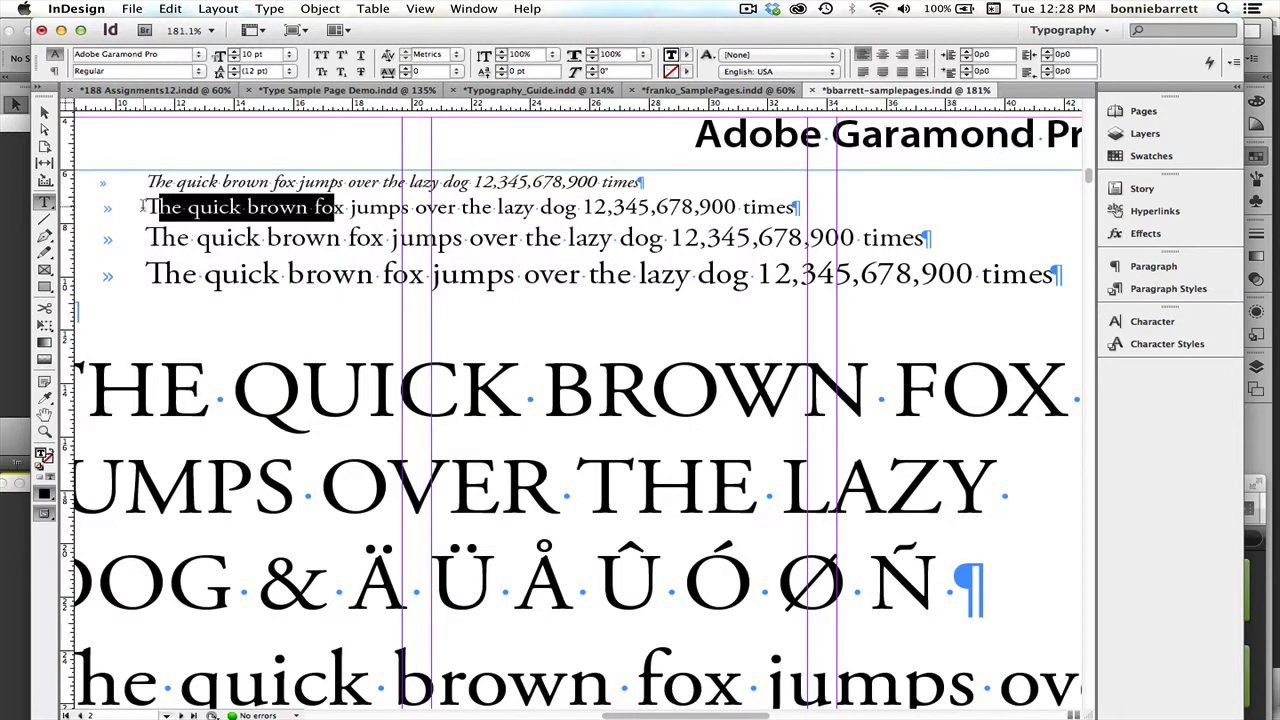
pyautogui.moveTo(143, 207); pyautogui.dragTo(790, 210)
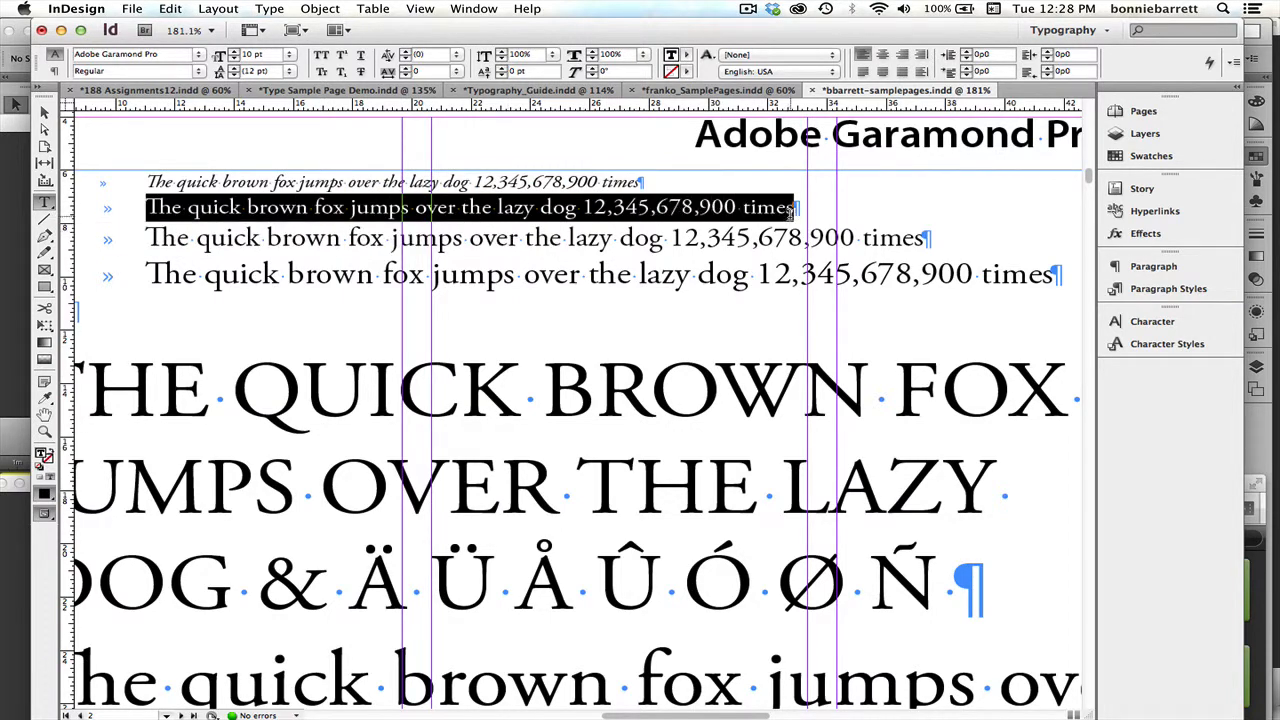
pyautogui.click(200, 71)
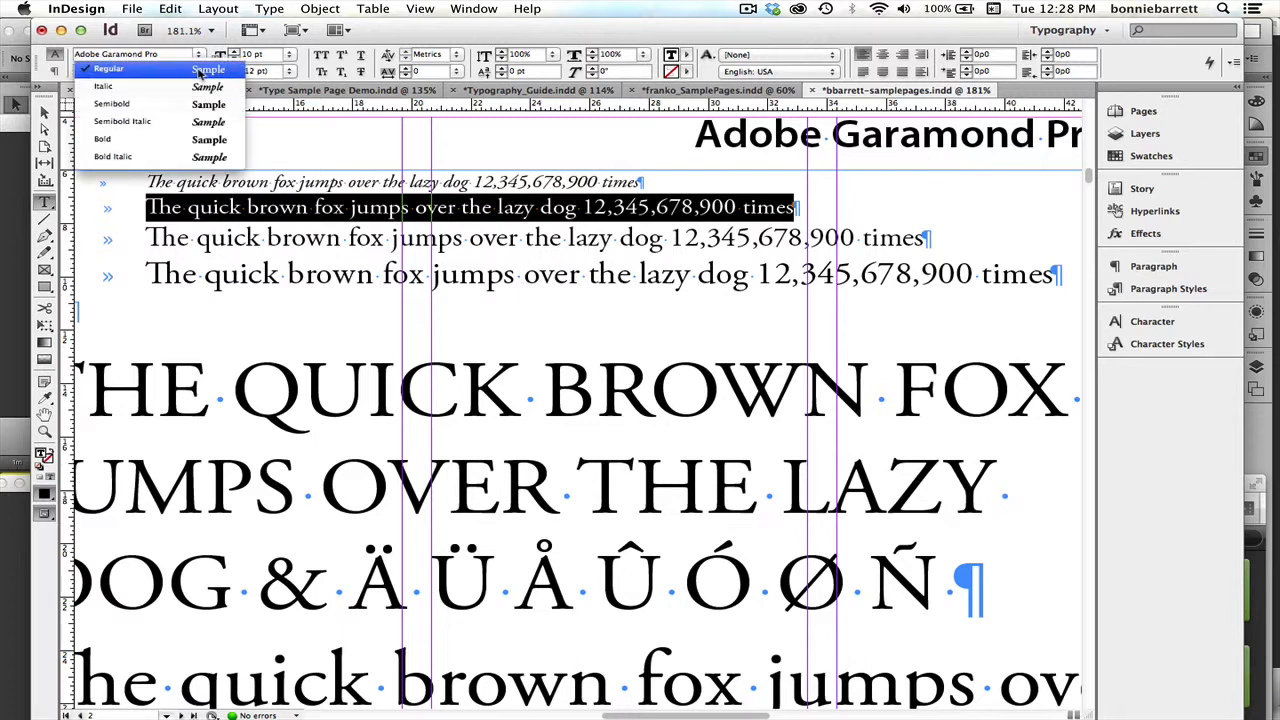
pyautogui.click(200, 87)
pyautogui.moveTo(147, 238); pyautogui.dragTo(925, 238)
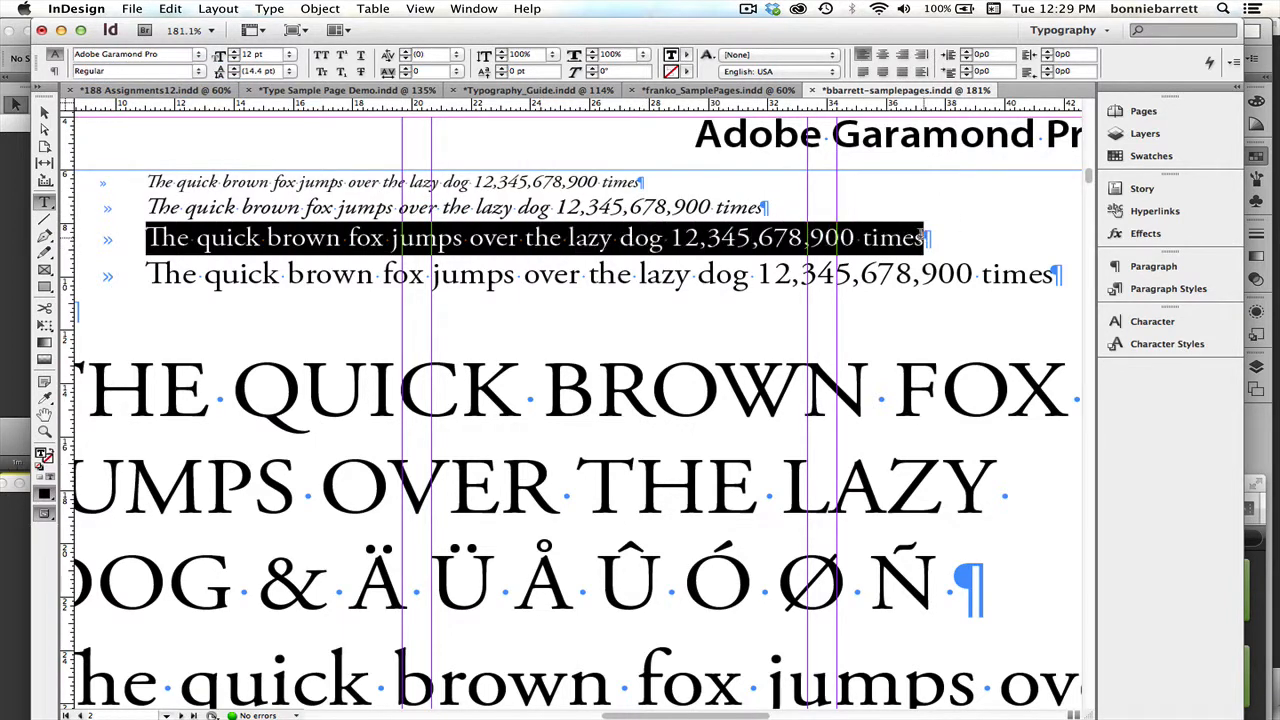
pyautogui.click(200, 71)
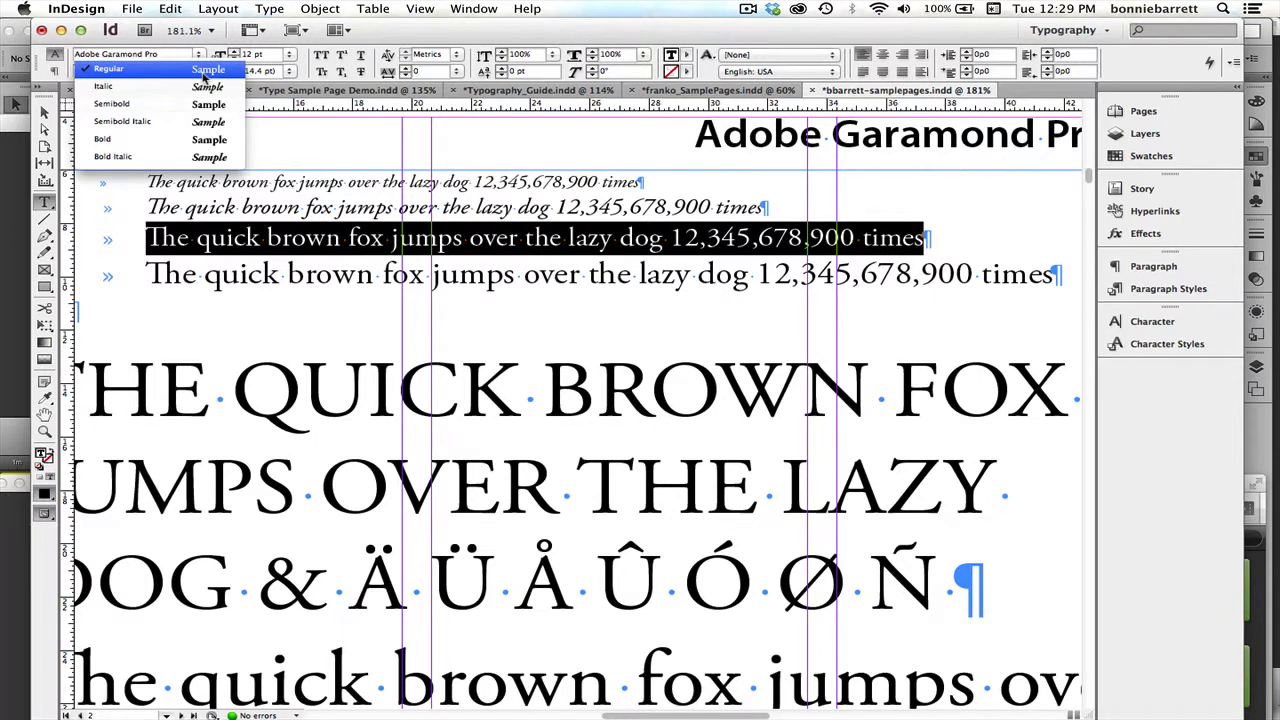
pyautogui.click(205, 86)
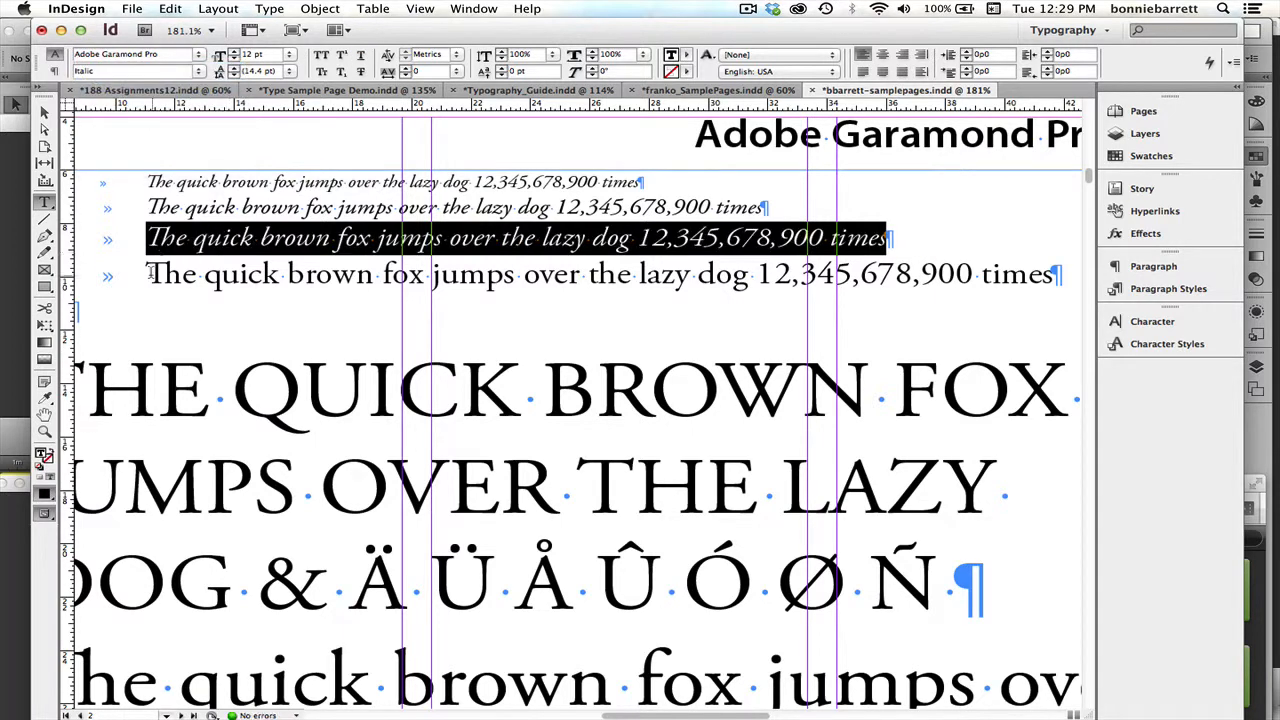
pyautogui.moveTo(148, 272); pyautogui.dragTo(1050, 273)
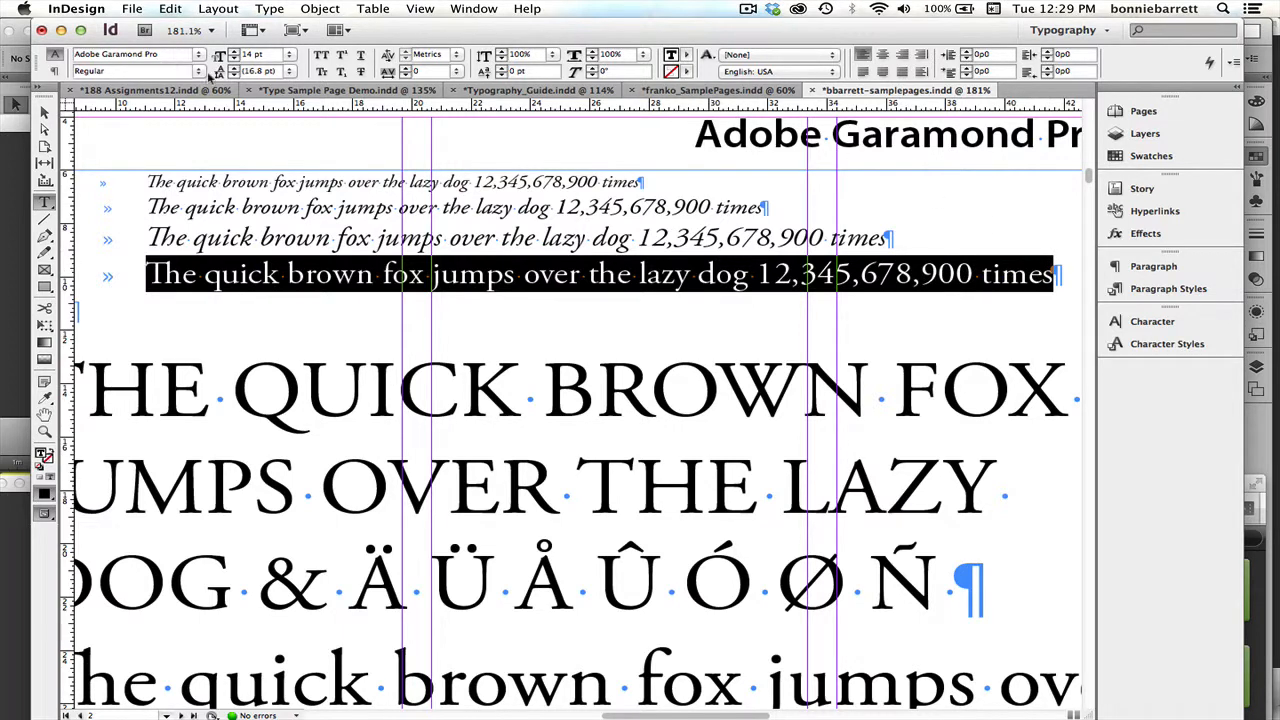
pyautogui.click(200, 71)
pyautogui.click(201, 88)
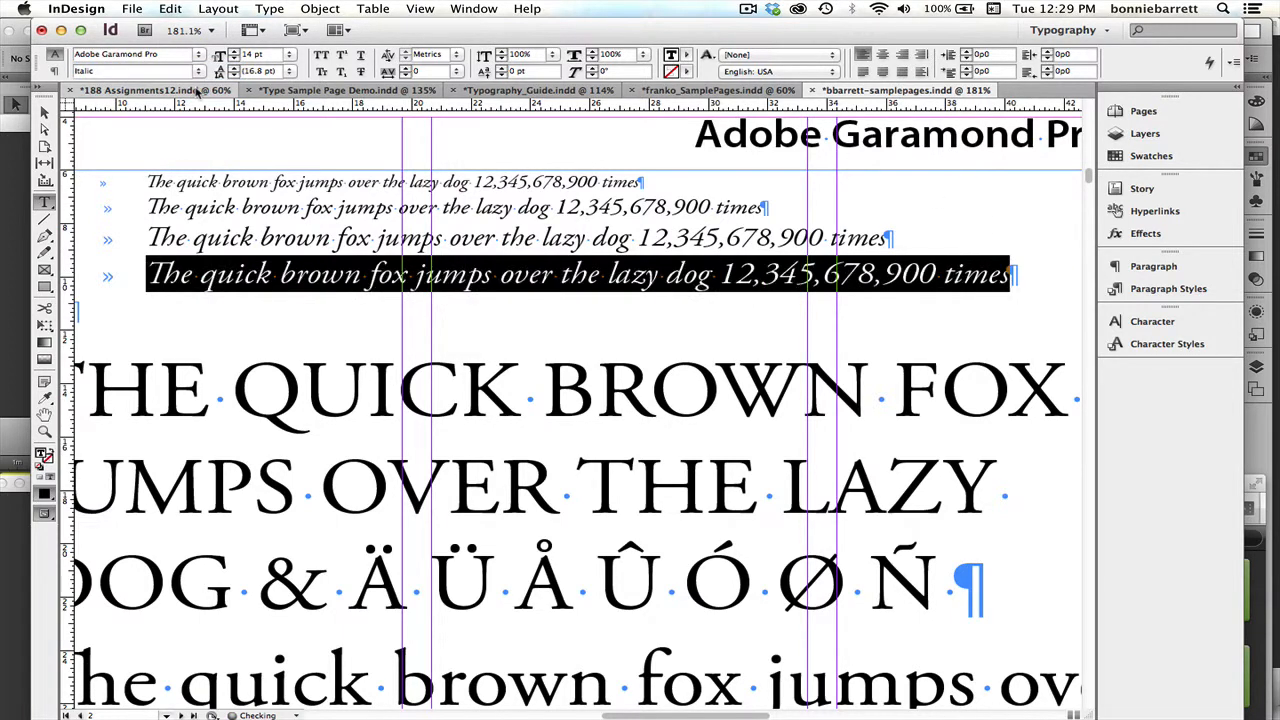
# Step: Set the whole 36 pt character showing, from the capitals down to the ligatures, to the Italic style
pyautogui.click(421, 9)
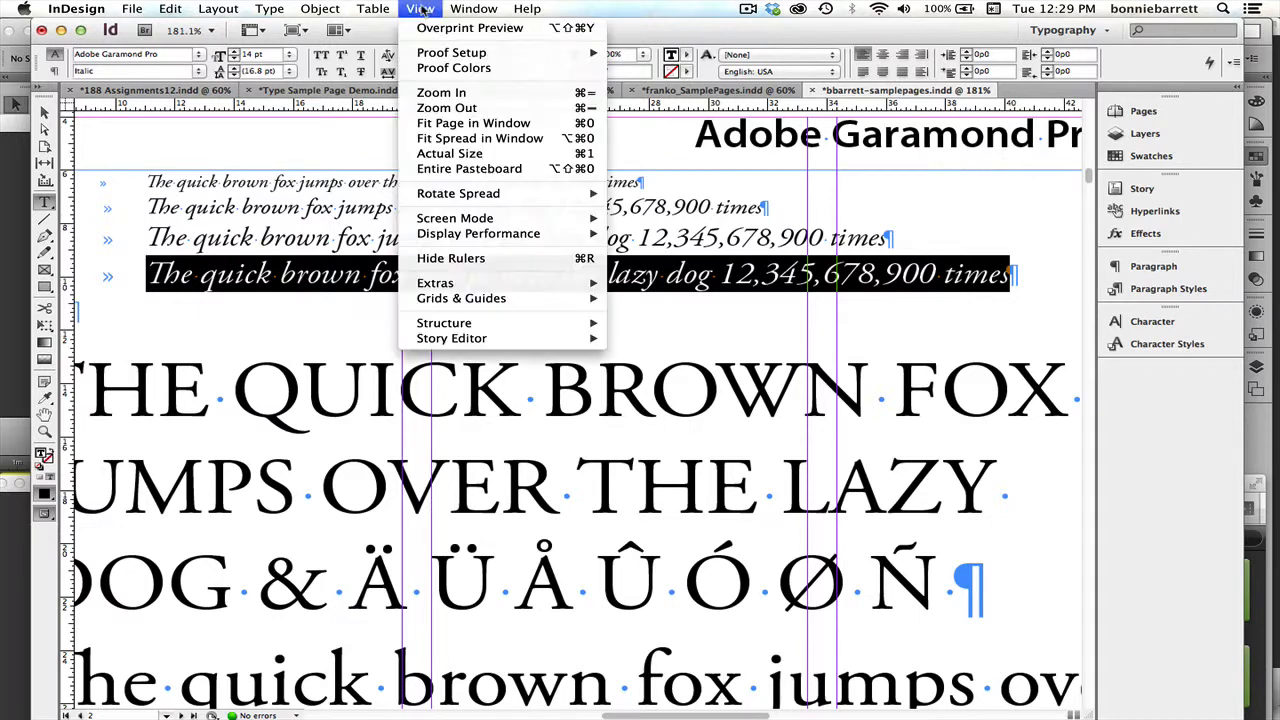
pyautogui.click(437, 124)
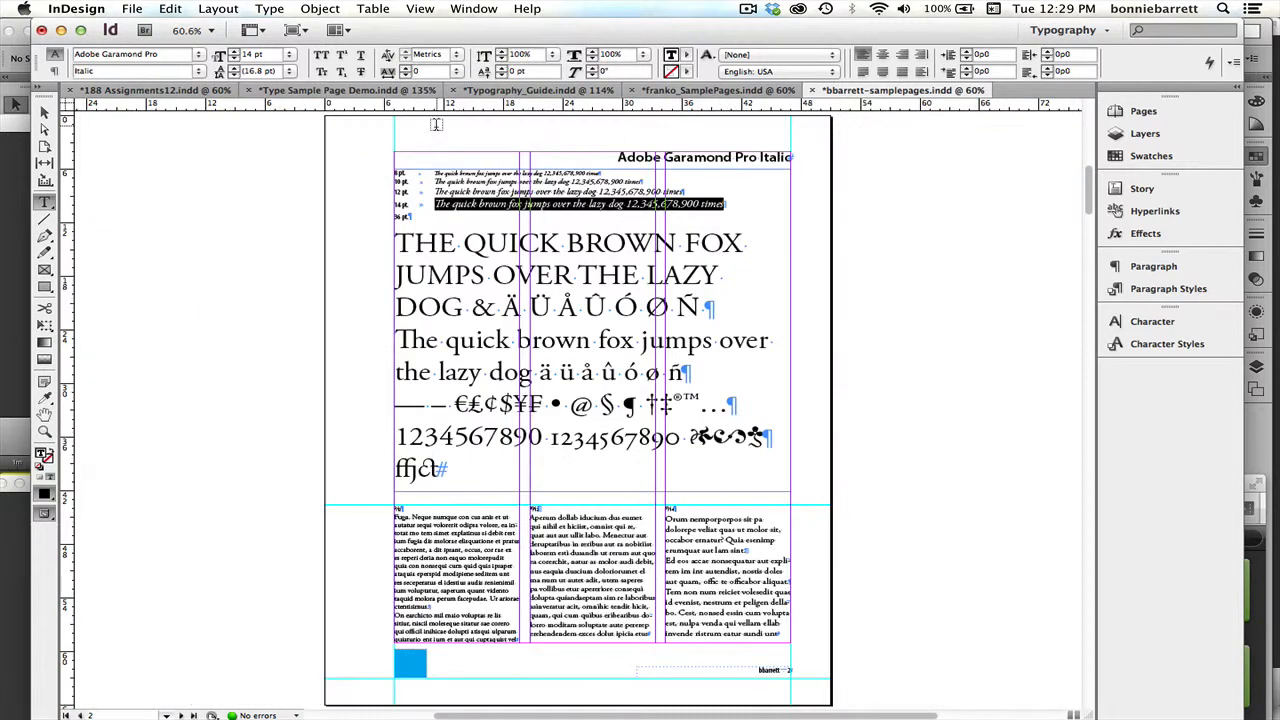
pyautogui.moveTo(394, 242); pyautogui.dragTo(535, 465)
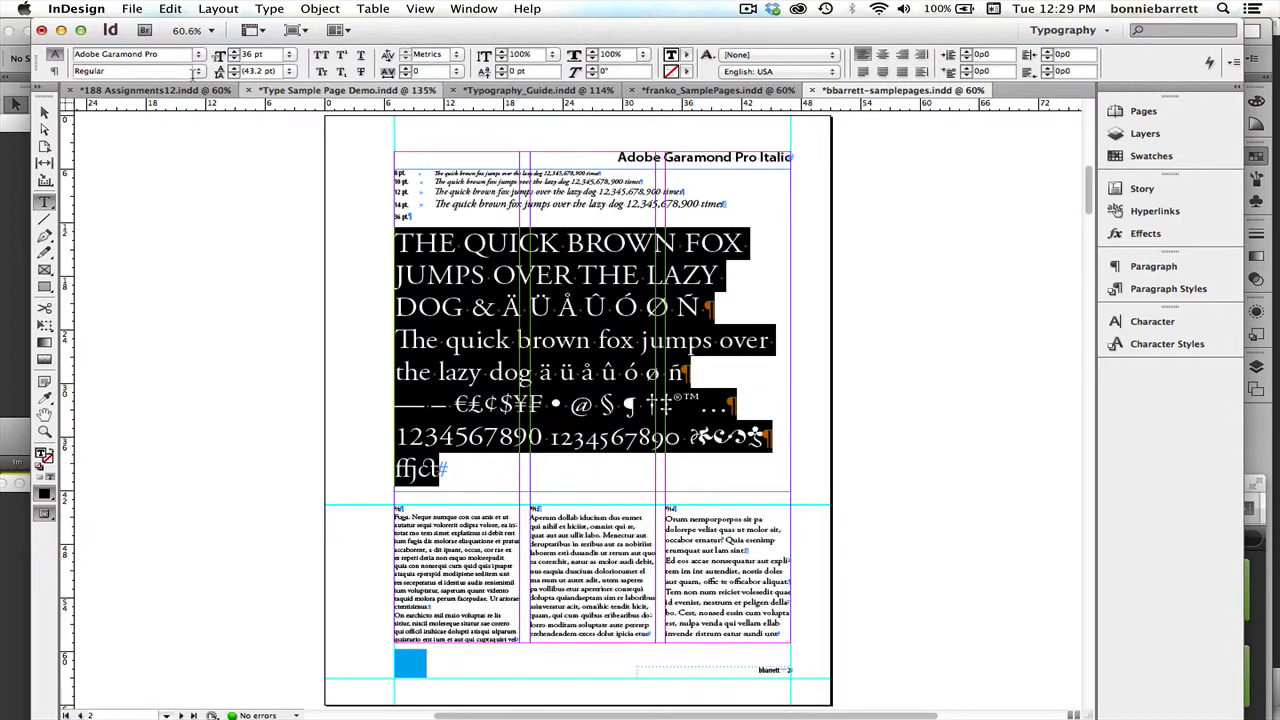
pyautogui.click(199, 72)
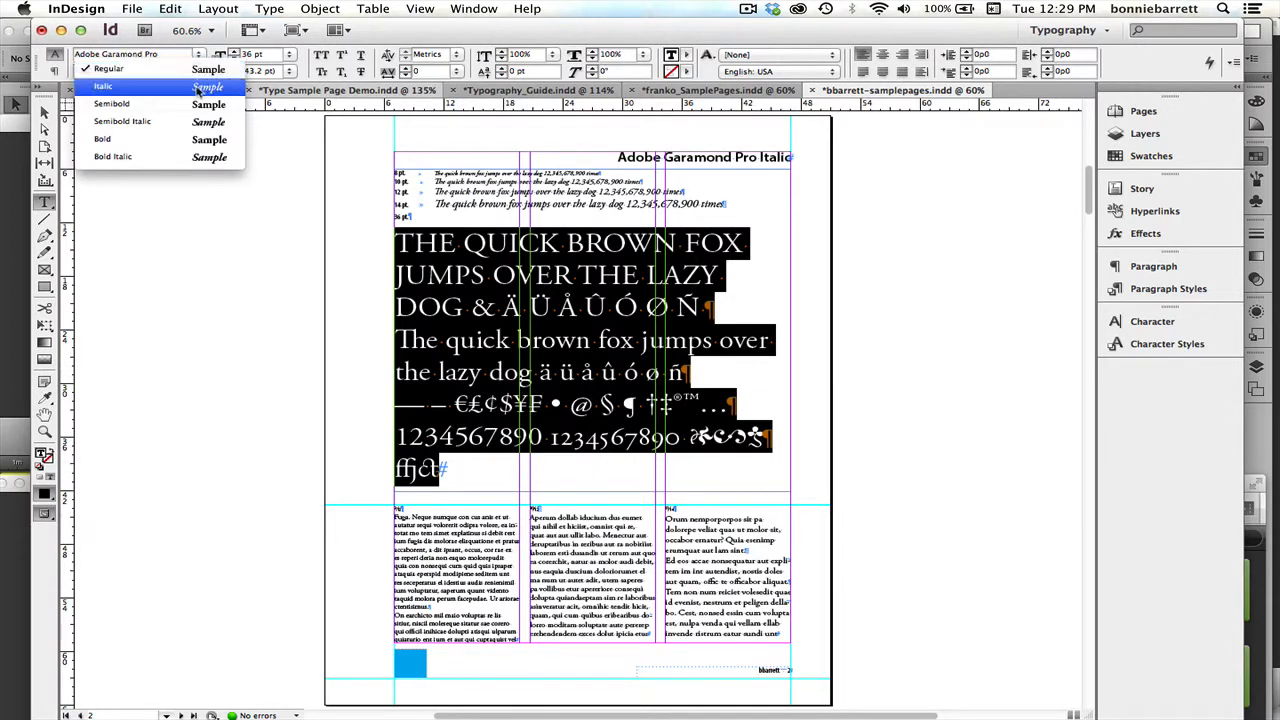
pyautogui.click(200, 86)
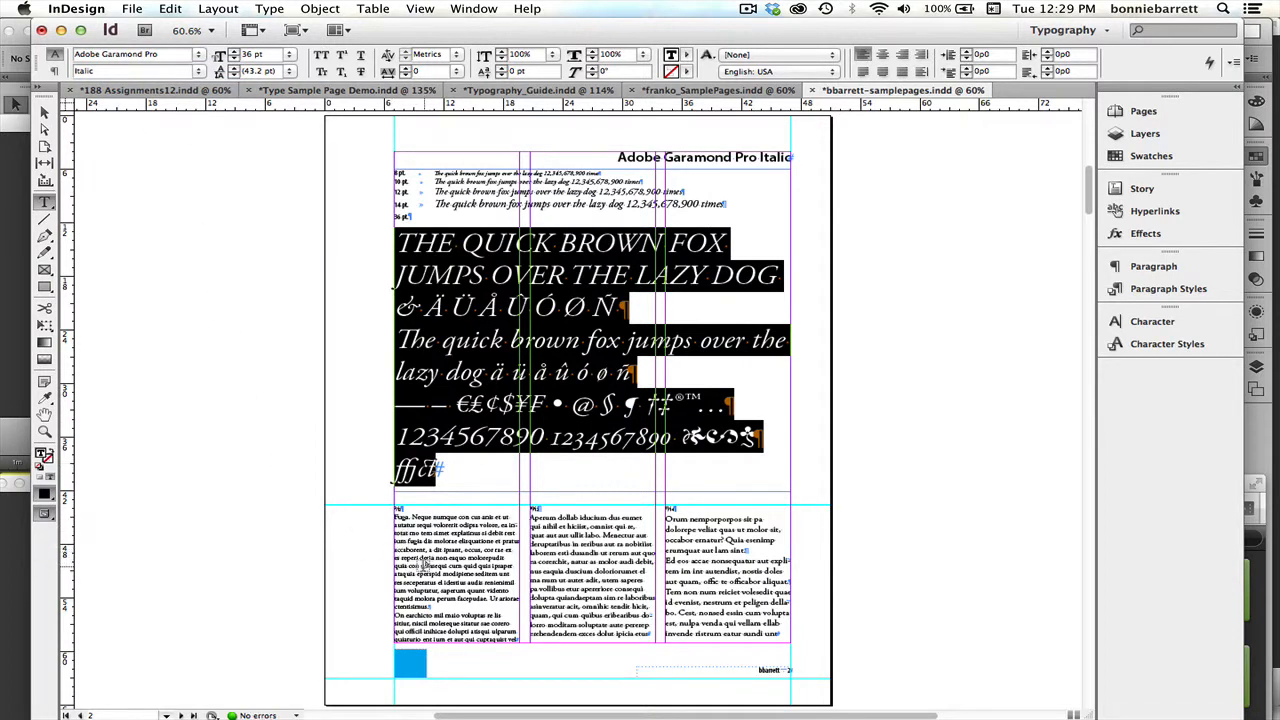
pyautogui.press('Escape')
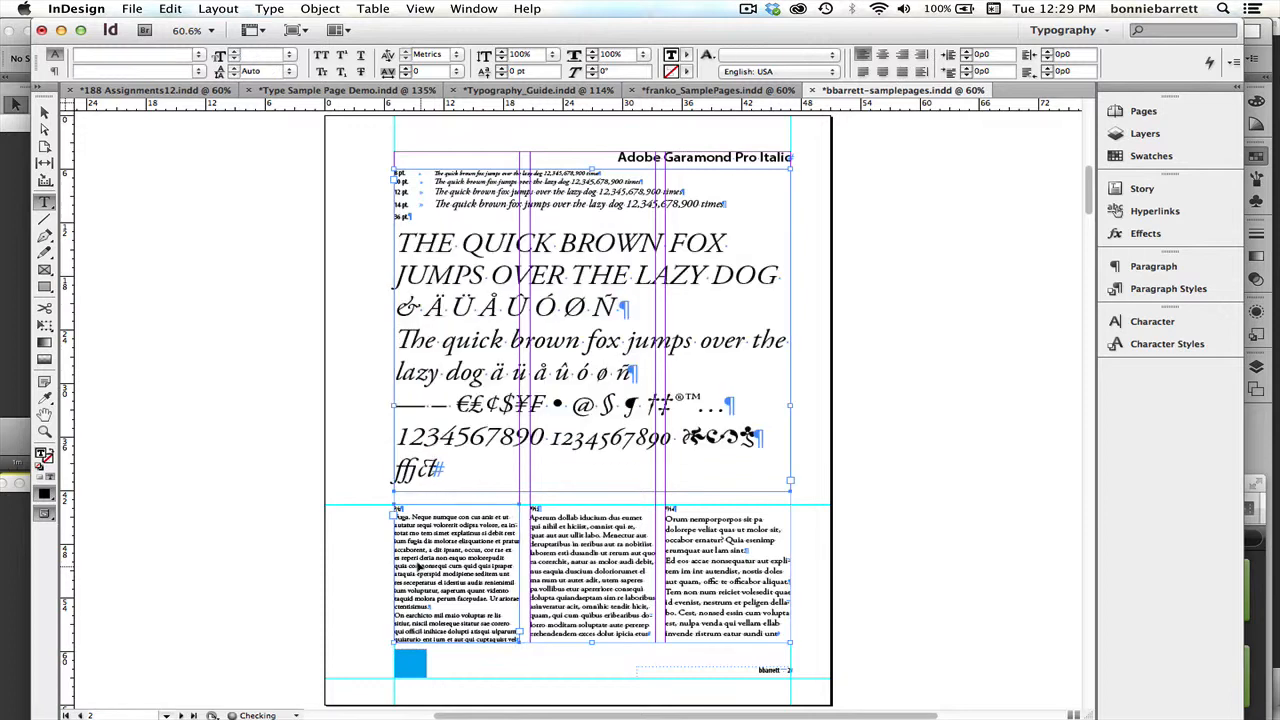
# Step: Set the body text of the first of the three lower columns to the Italic style
pyautogui.moveTo(395, 518); pyautogui.dragTo(510, 642)
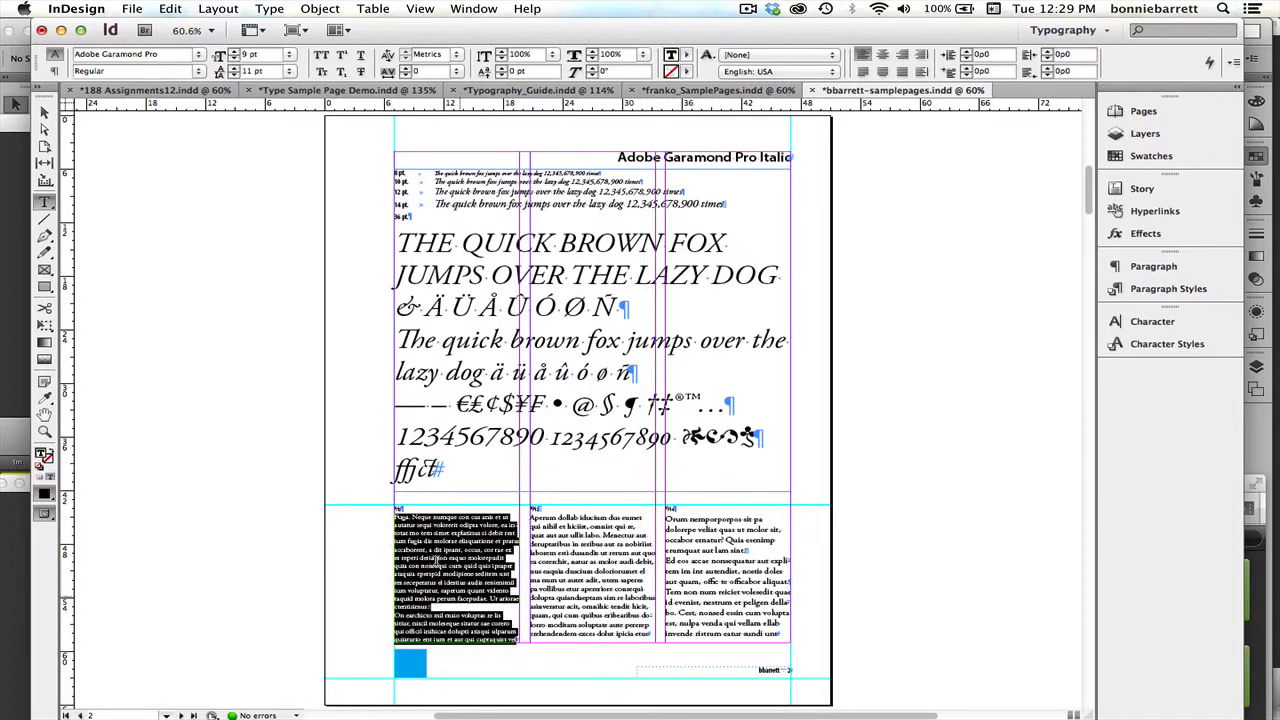
pyautogui.click(199, 71)
pyautogui.click(199, 86)
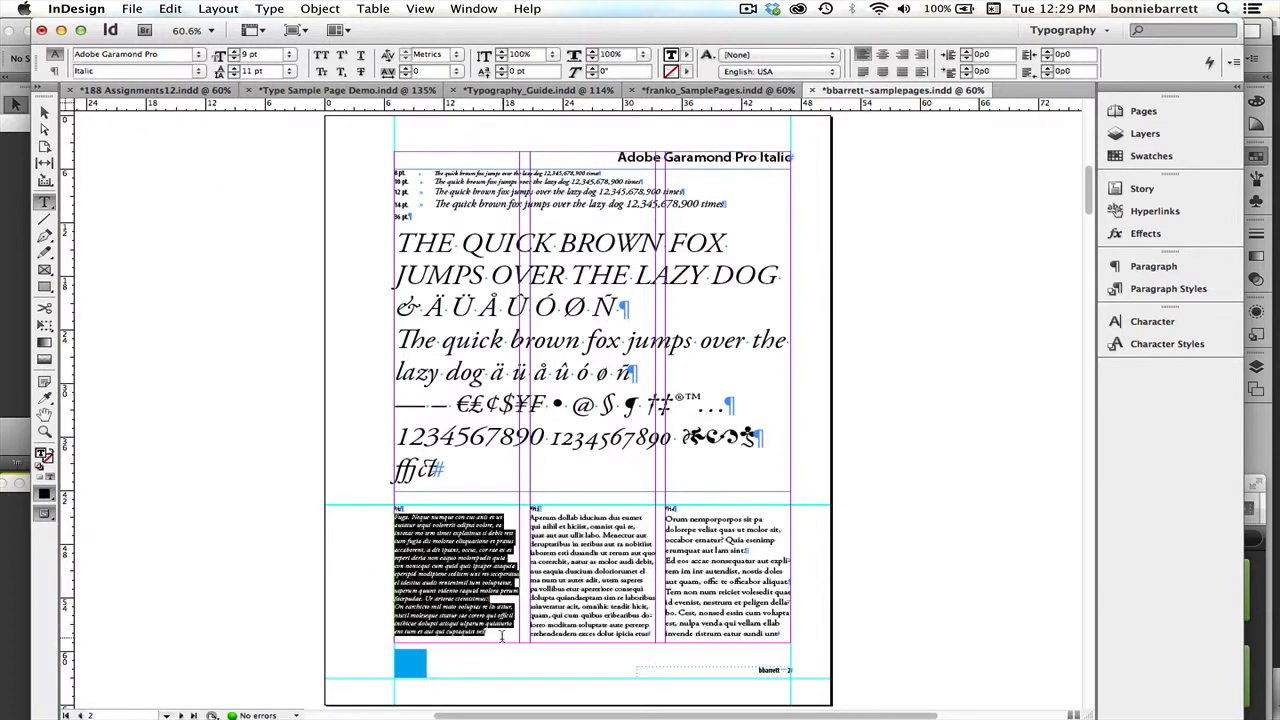
# Step: Fill the remaining space at the end of the first lower column on page 2 with placeholder text
pyautogui.click(501, 635)
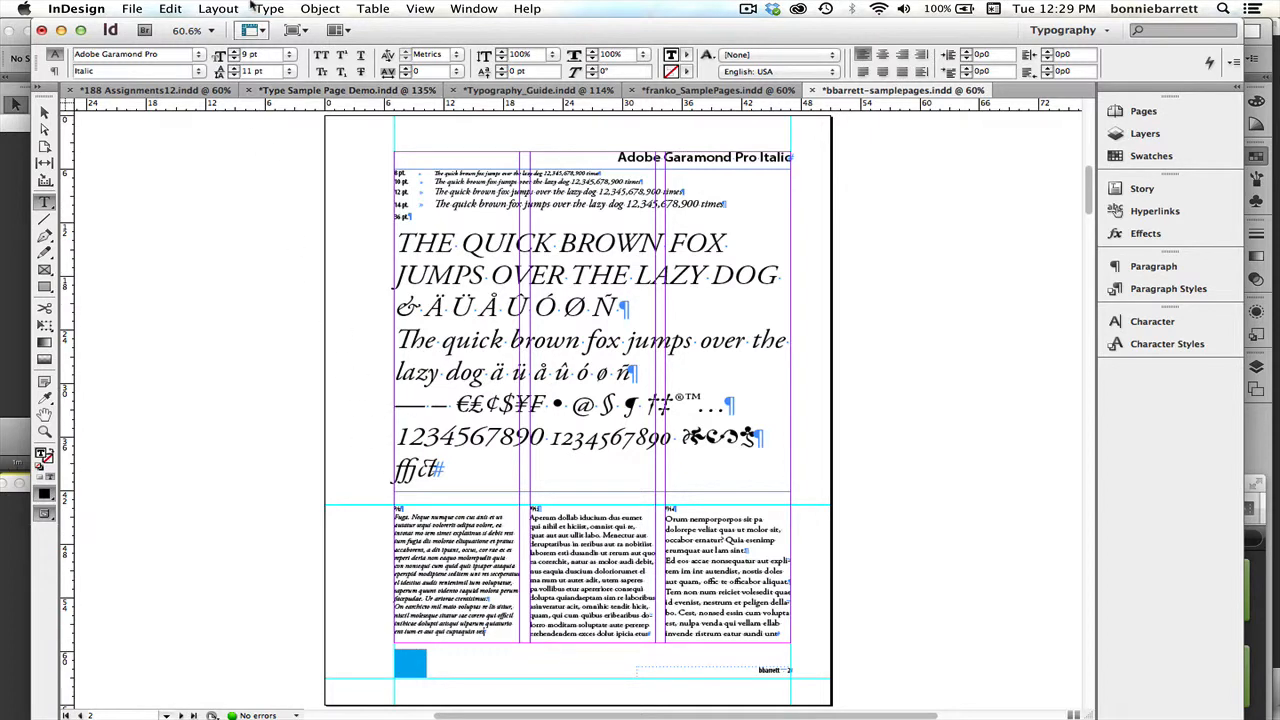
pyautogui.click(218, 8)
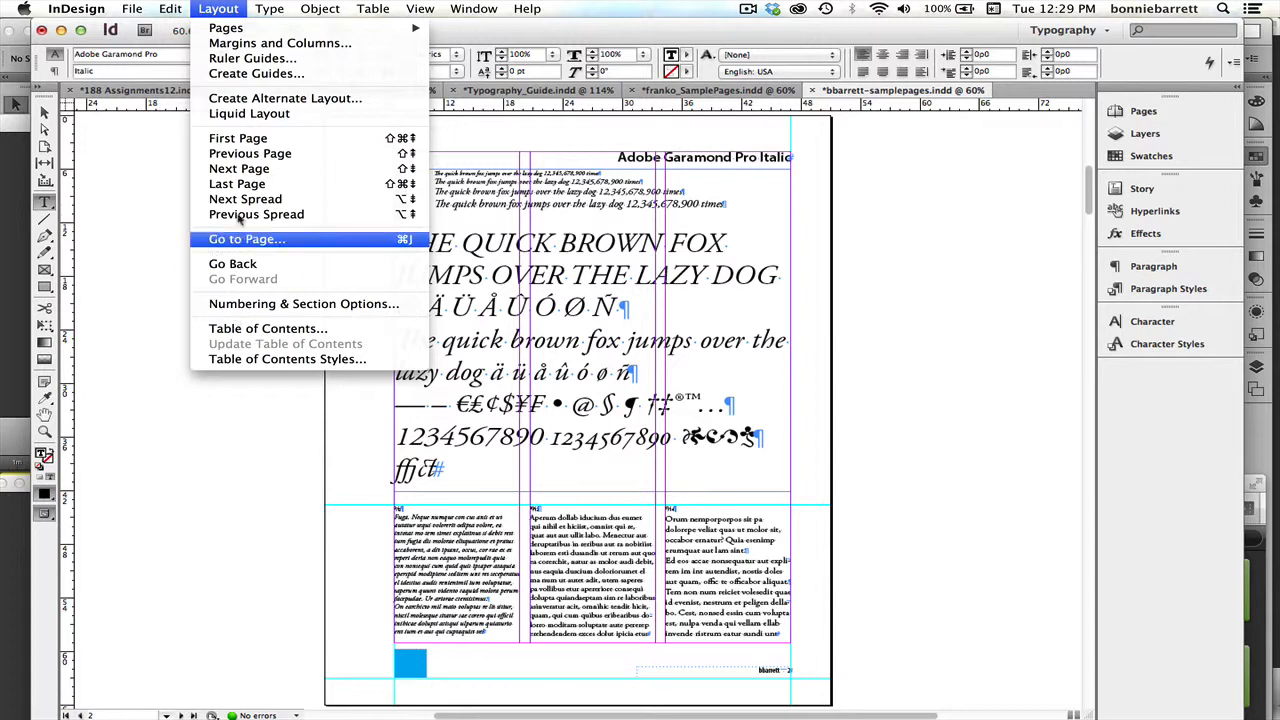
pyautogui.moveTo(269, 8)
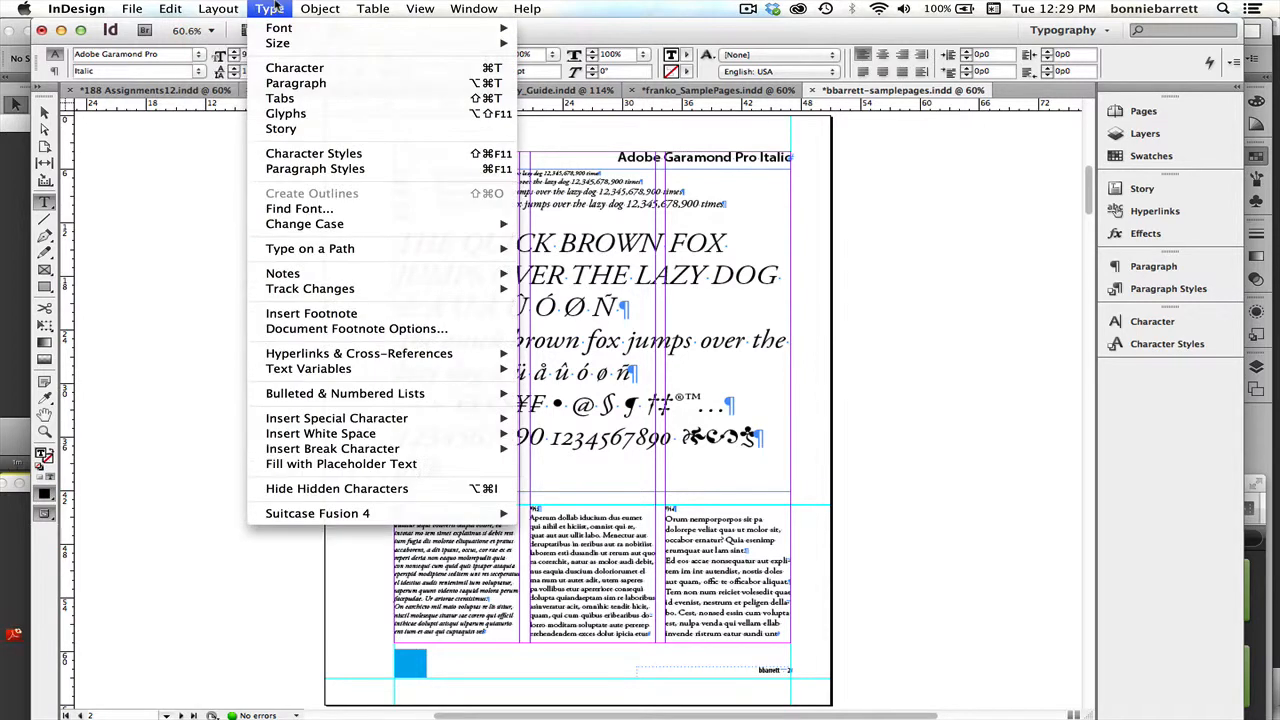
pyautogui.click(330, 464)
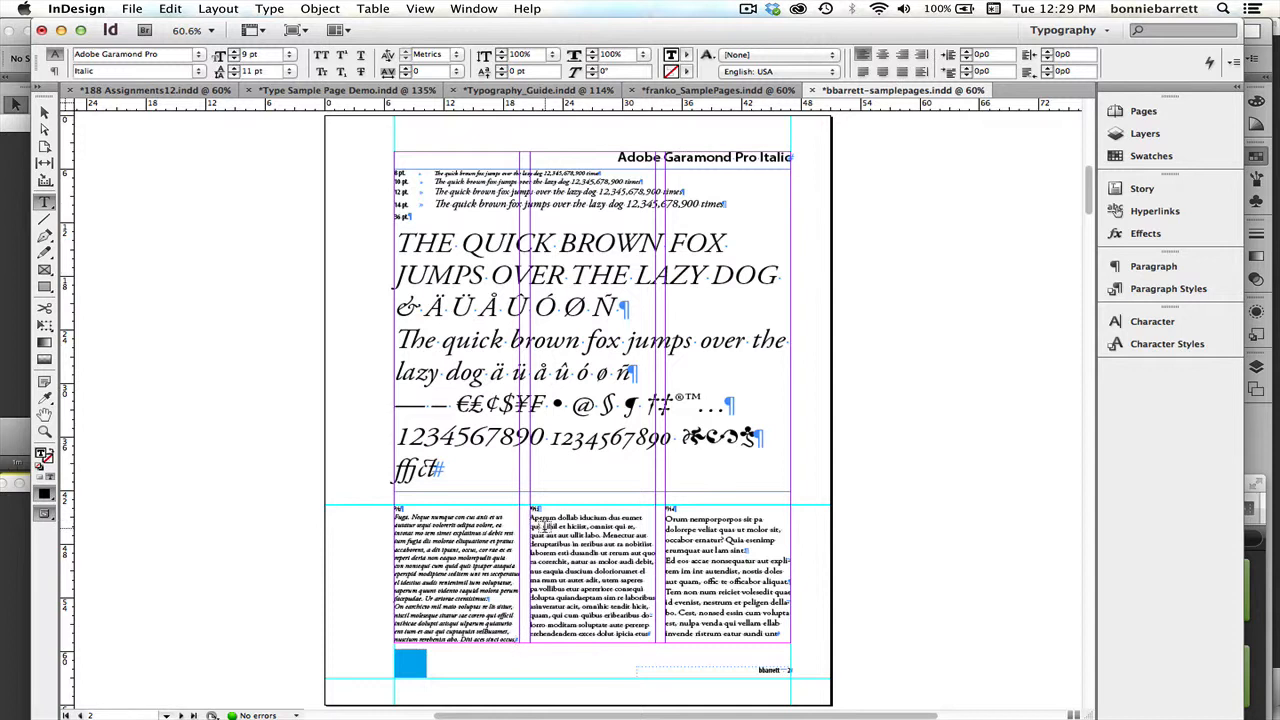
# Step: Set the body text of the second lower column on page 2 to the Italic style
pyautogui.click(538, 528)
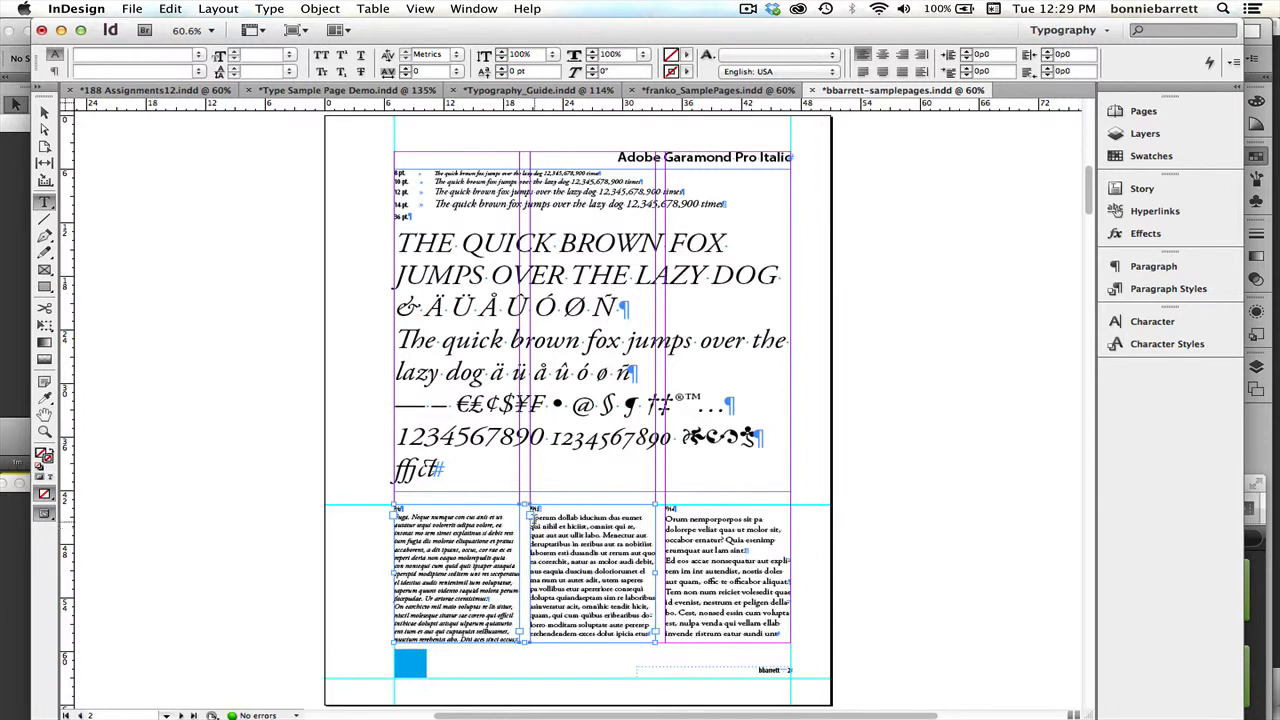
pyautogui.moveTo(531, 514); pyautogui.dragTo(666, 641)
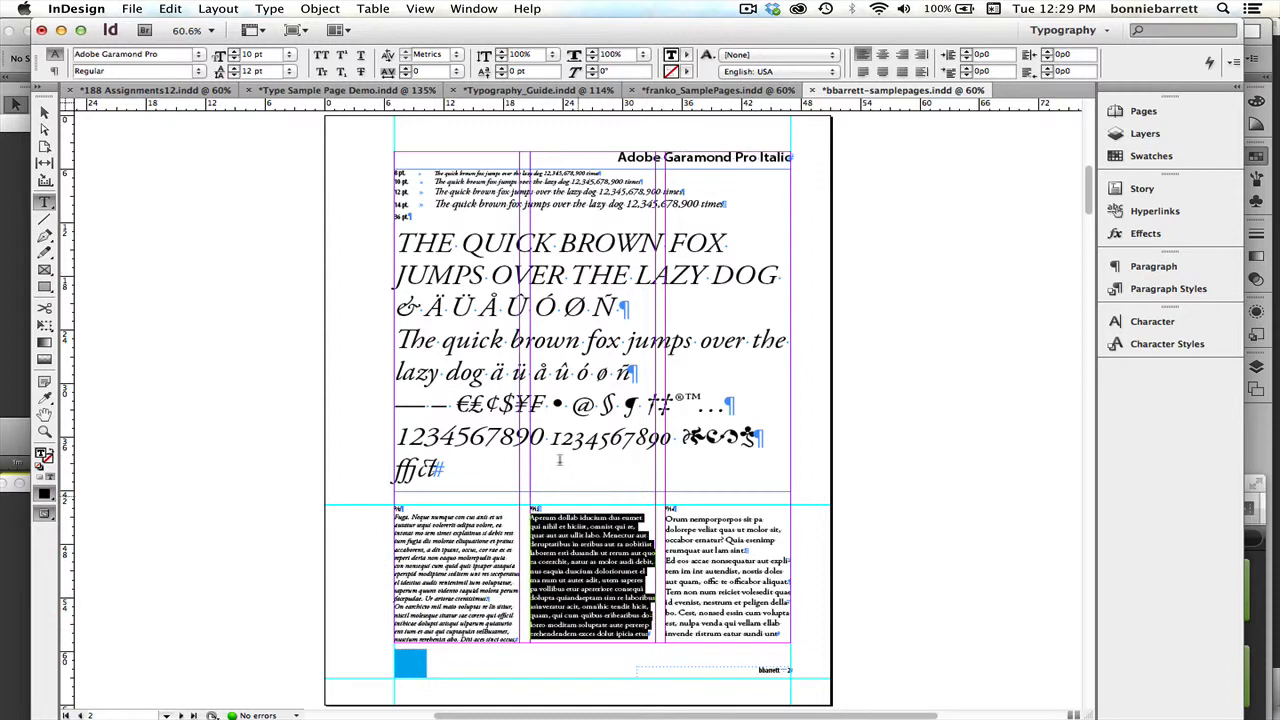
pyautogui.click(199, 71)
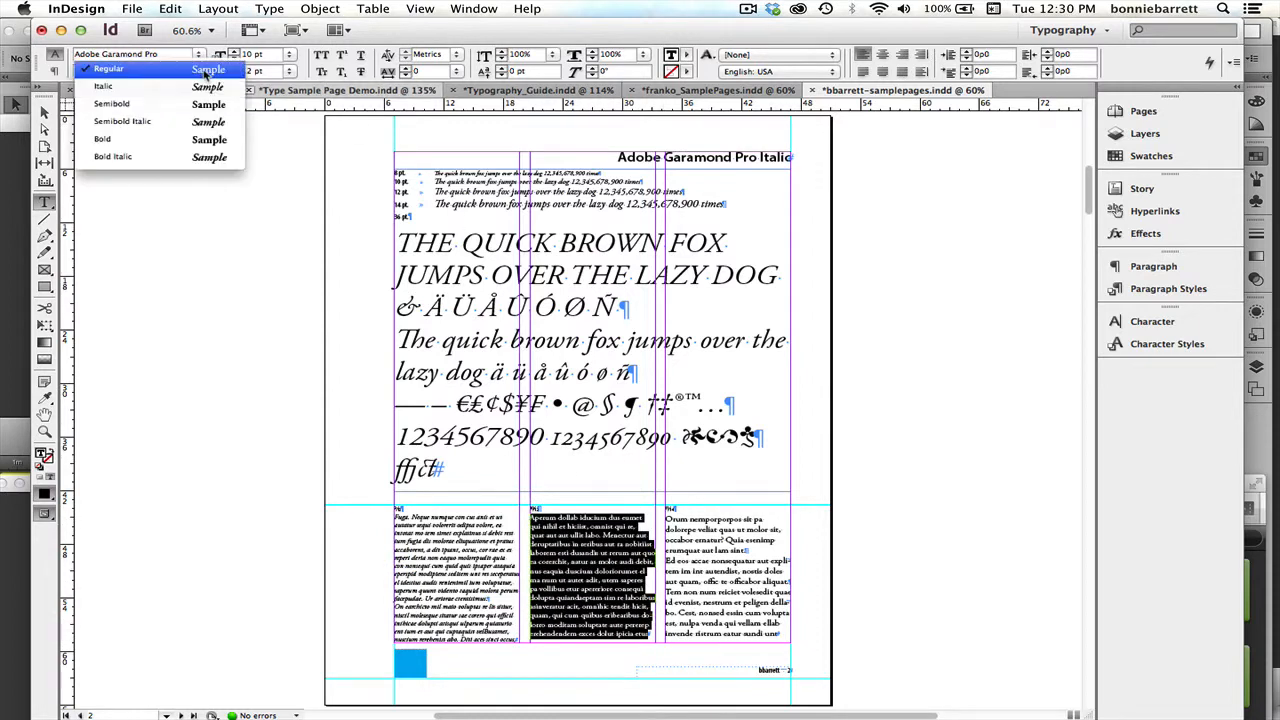
pyautogui.click(115, 86)
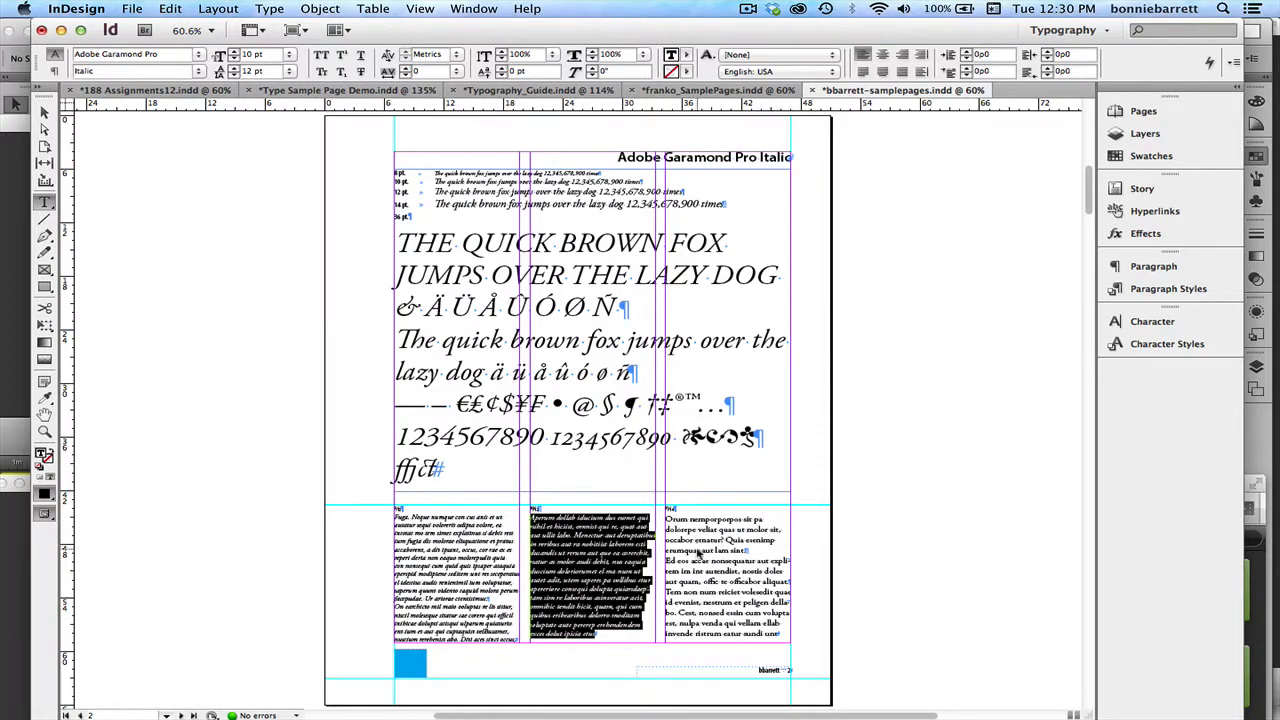
pyautogui.press('Escape')
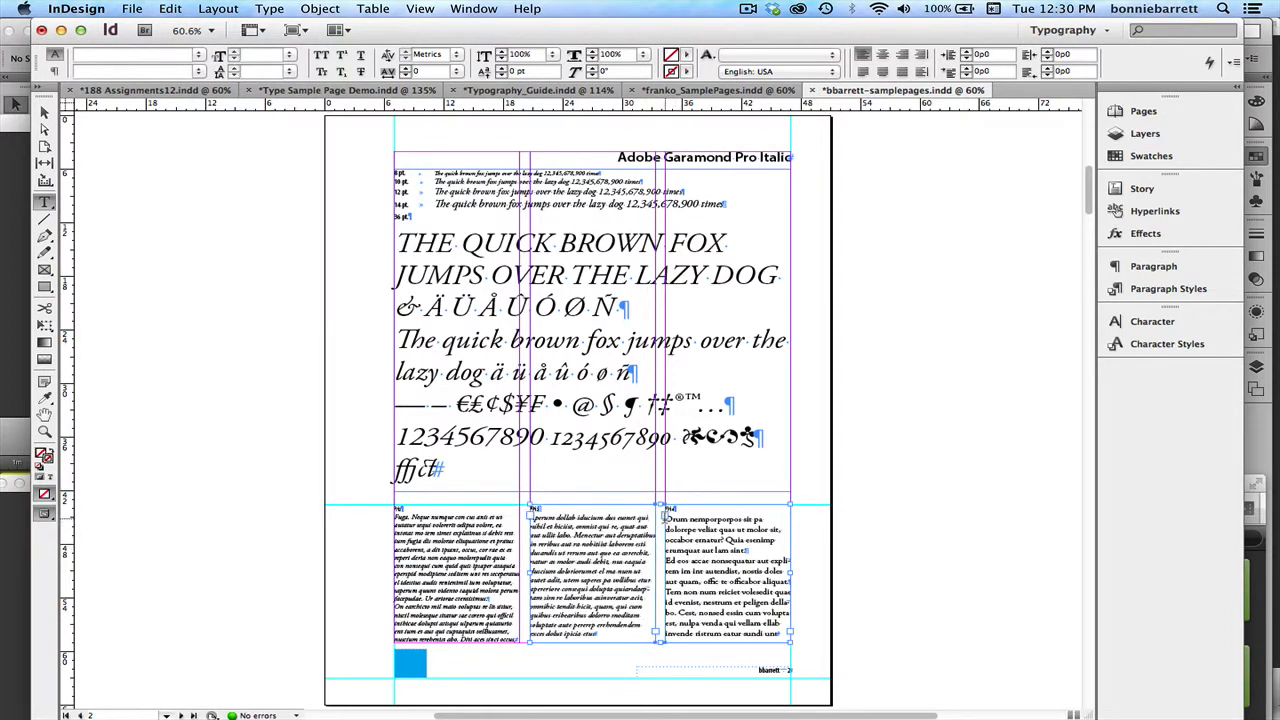
# Step: Set the body text of the third lower column on page 2 to the Italic style
pyautogui.moveTo(665, 517); pyautogui.dragTo(786, 639)
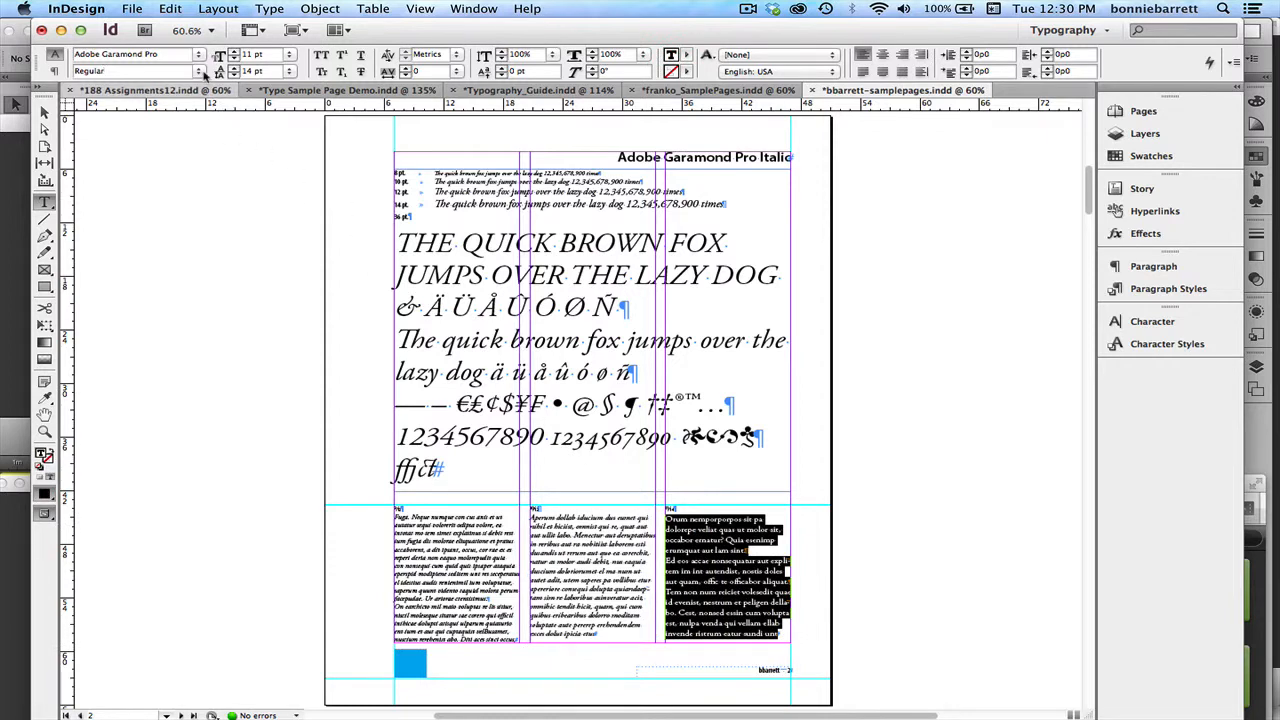
pyautogui.click(202, 72)
pyautogui.click(205, 87)
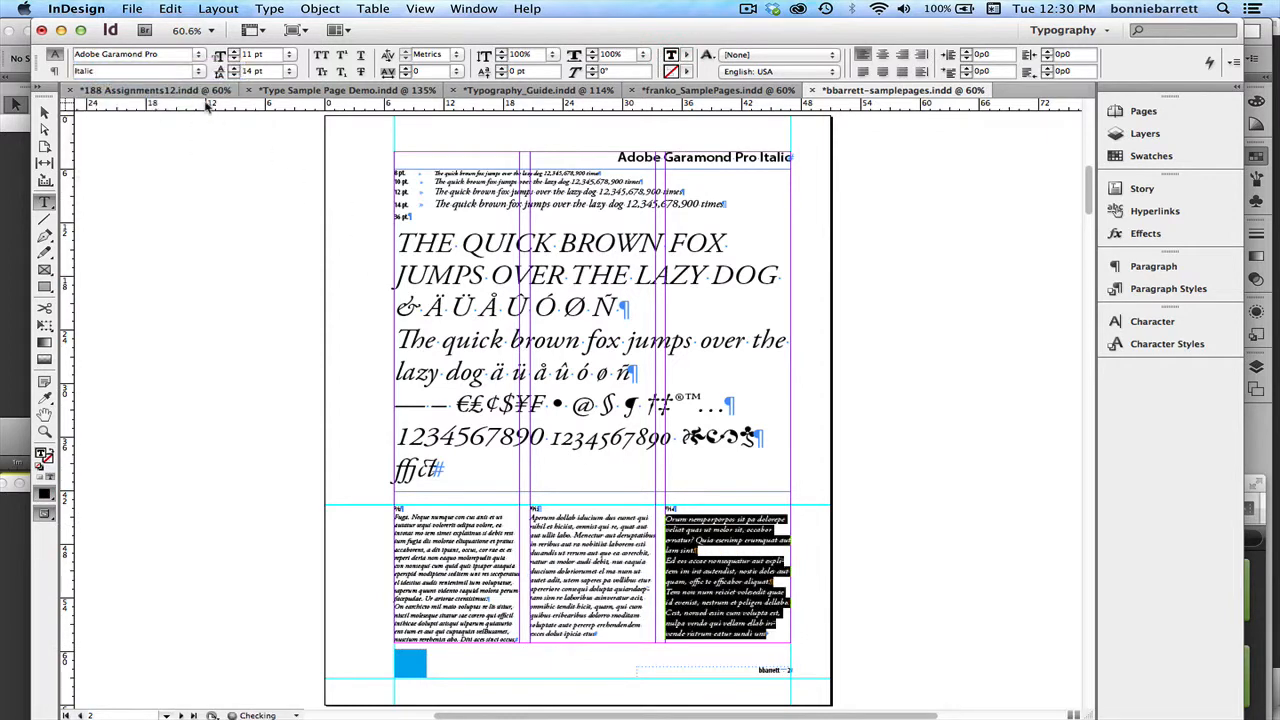
pyautogui.click(712, 553)
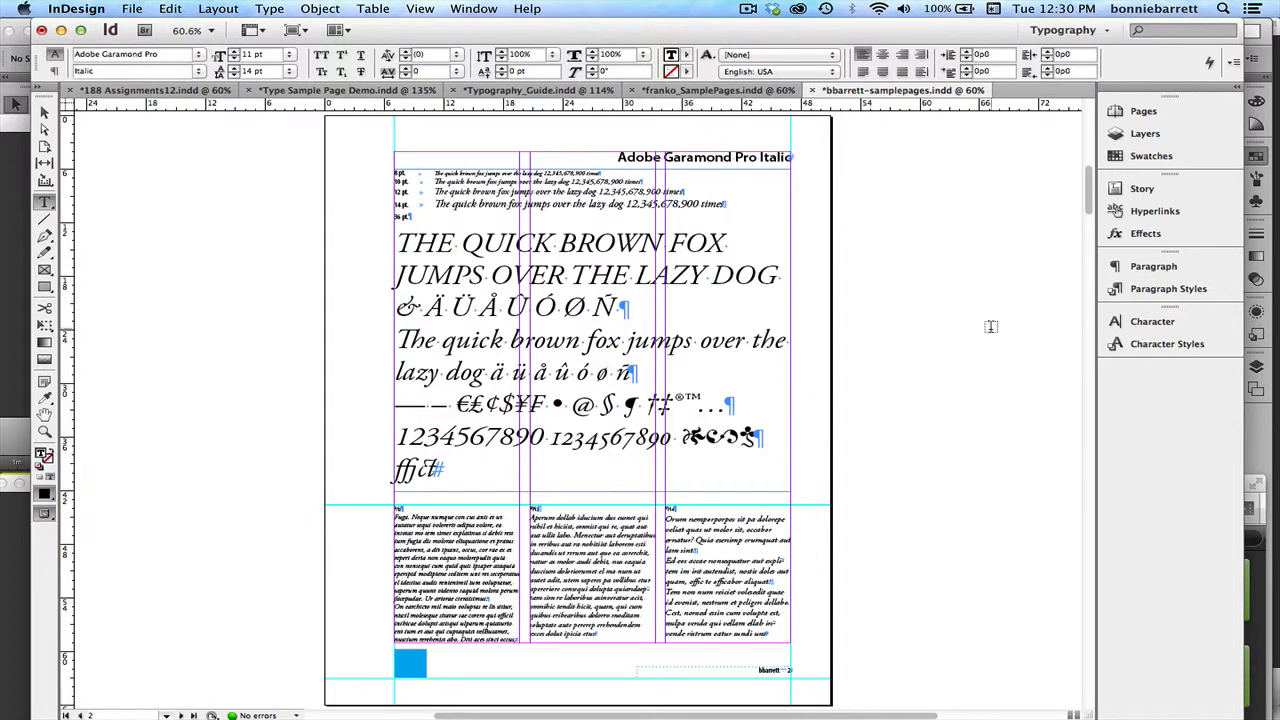
# Step: Compare the Regular specimen on page 1 with the Italic specimen on page 2
pyautogui.click(1140, 111)
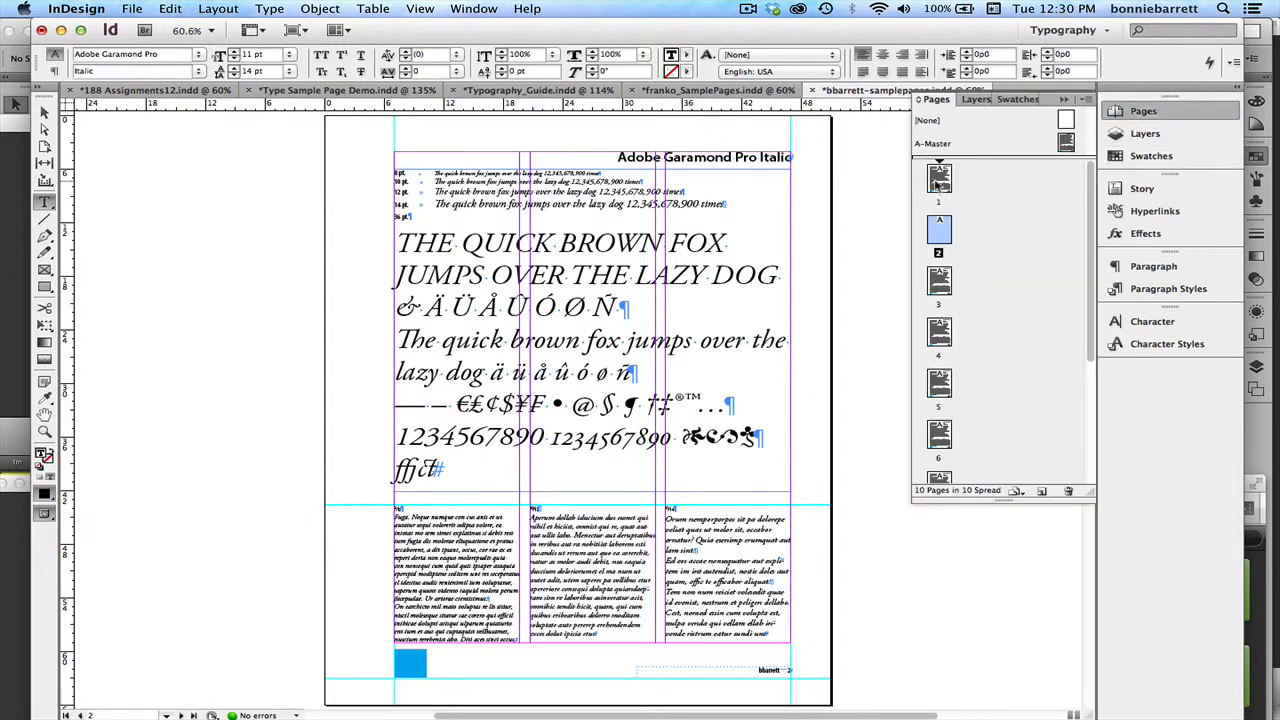
pyautogui.doubleClick(938, 178)
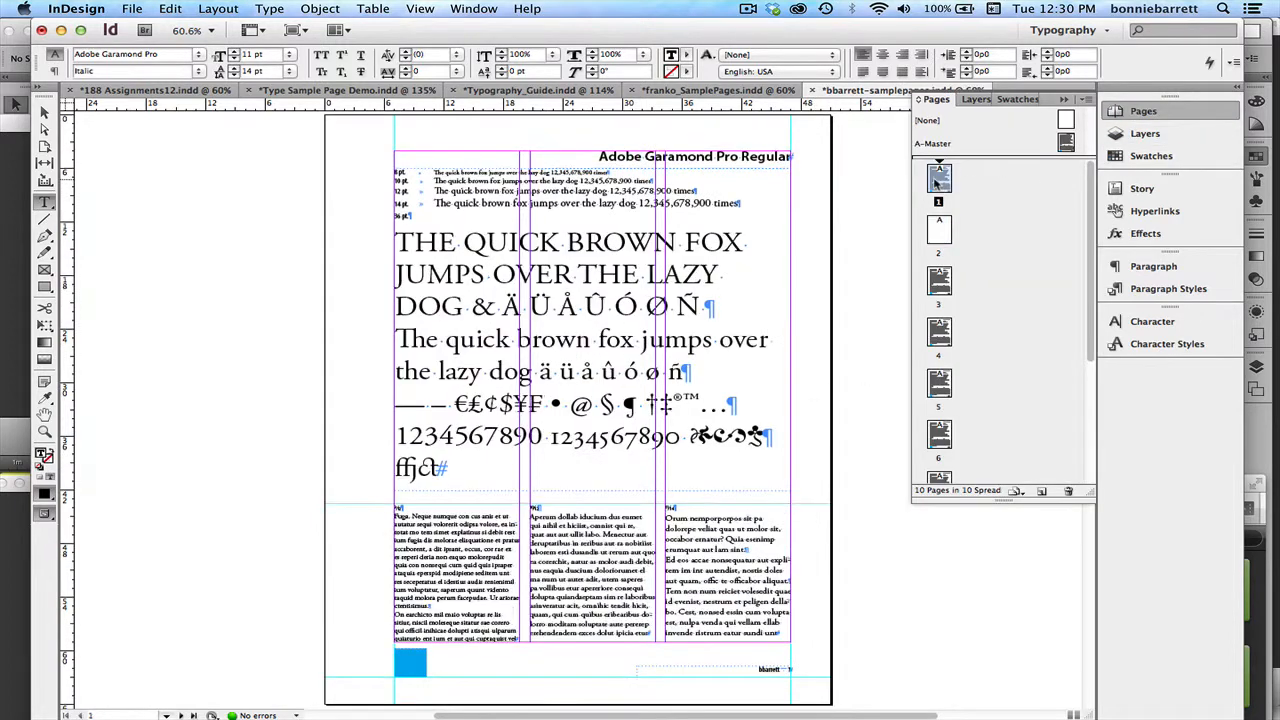
pyautogui.doubleClick(940, 230)
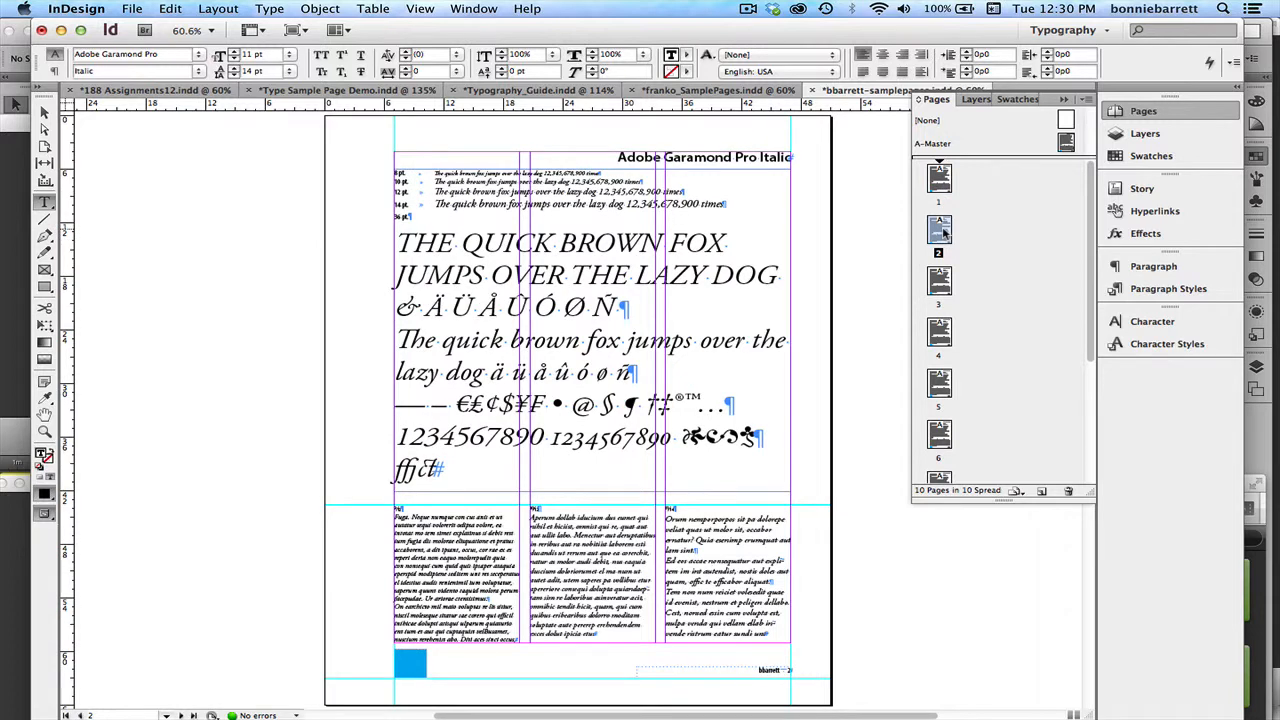
# Step: Replace the word Garamond with Caslon in the heading of page 3 so it reads Adobe Caslon Pro Regular
pyautogui.doubleClick(940, 282)
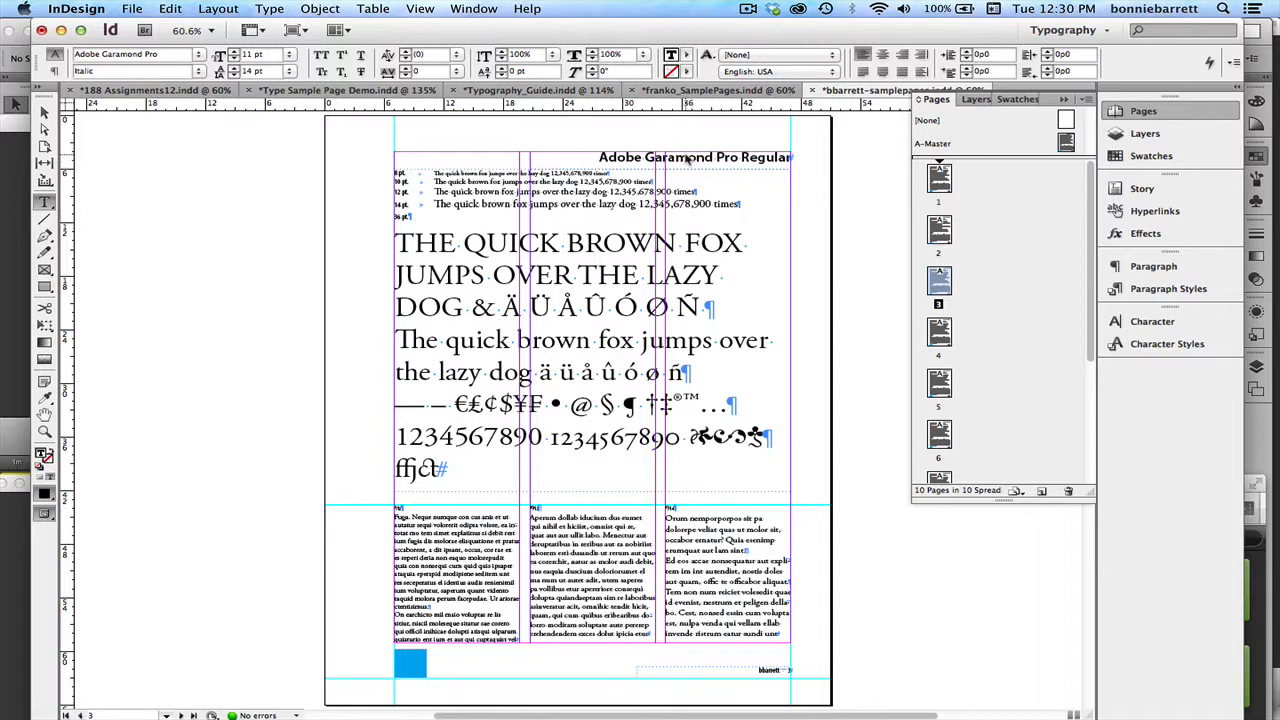
pyautogui.click(688, 157)
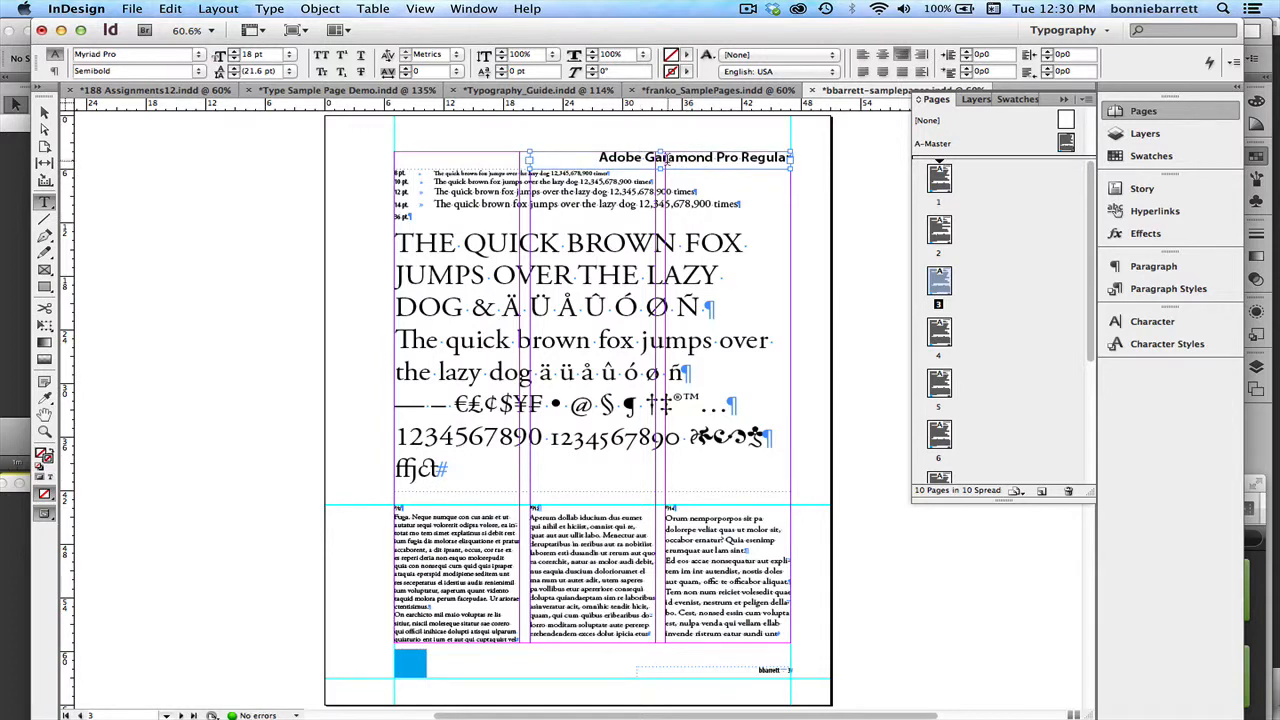
pyautogui.doubleClick(668, 157)
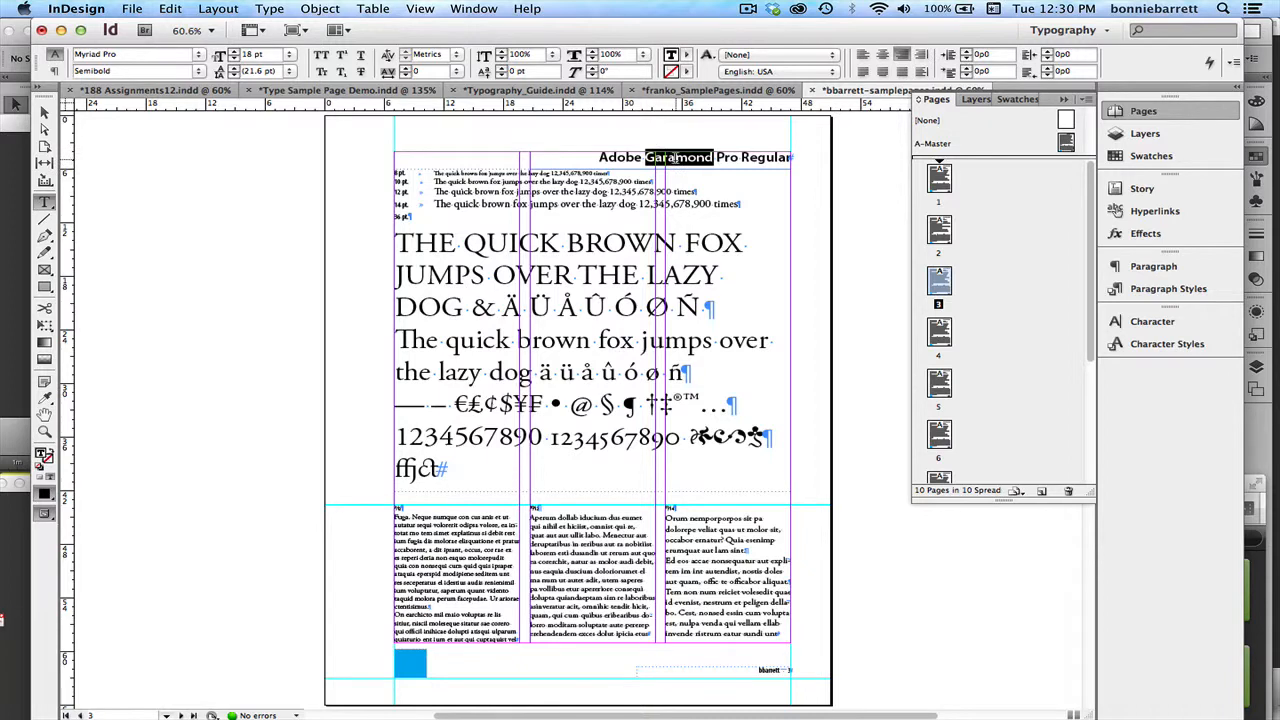
pyautogui.write('Caslon')
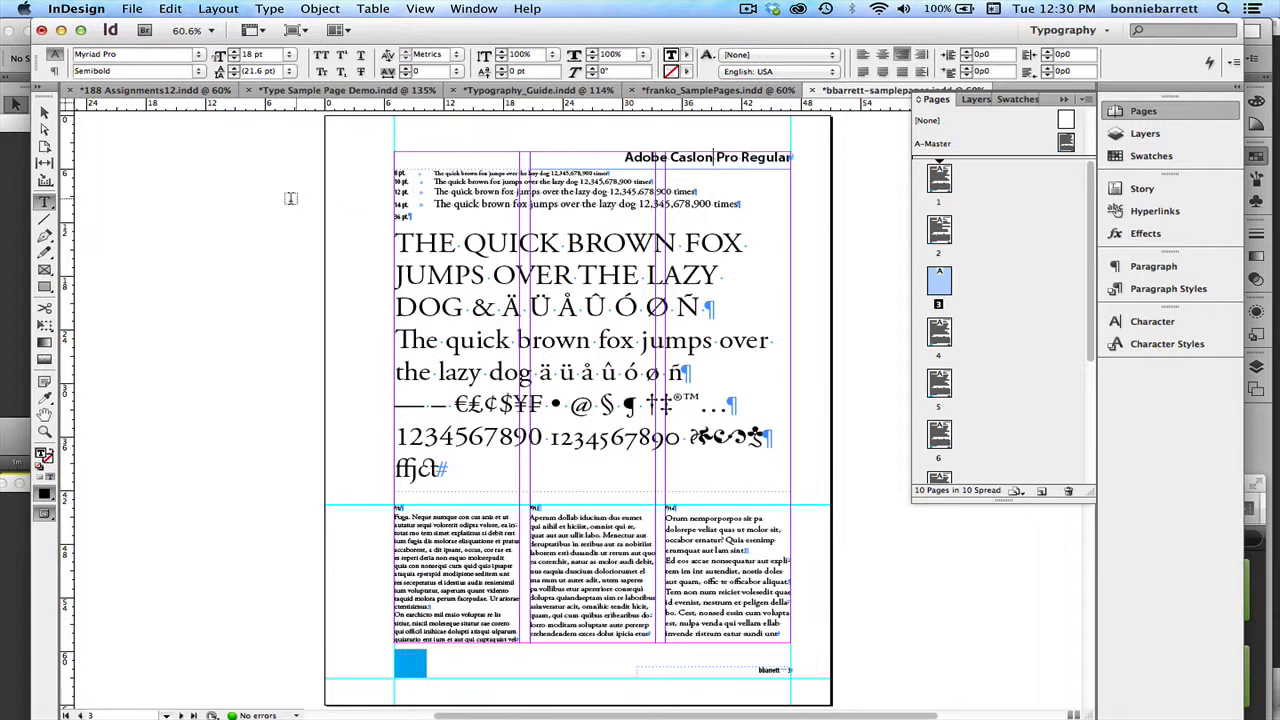
# Step: Set the 8 pt sample sentence on page 3 to Adobe Caslon Pro Regular
pyautogui.click(44, 431)
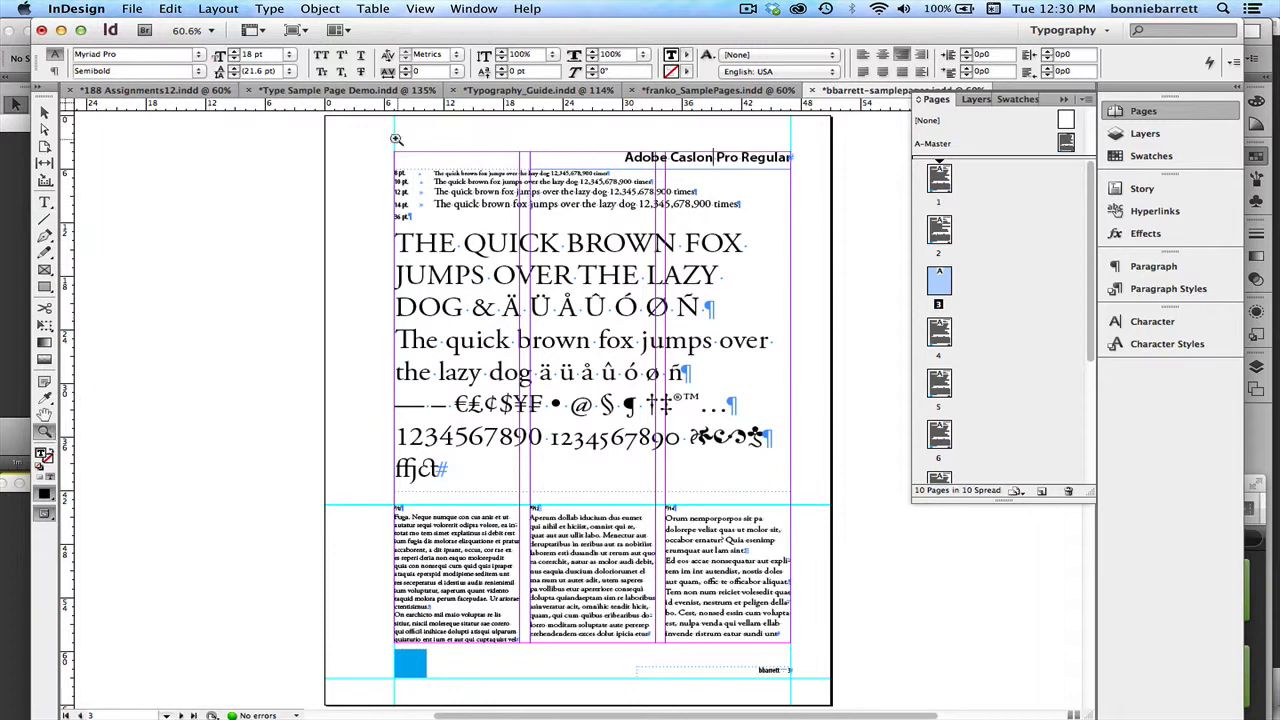
pyautogui.moveTo(380, 143); pyautogui.dragTo(806, 284)
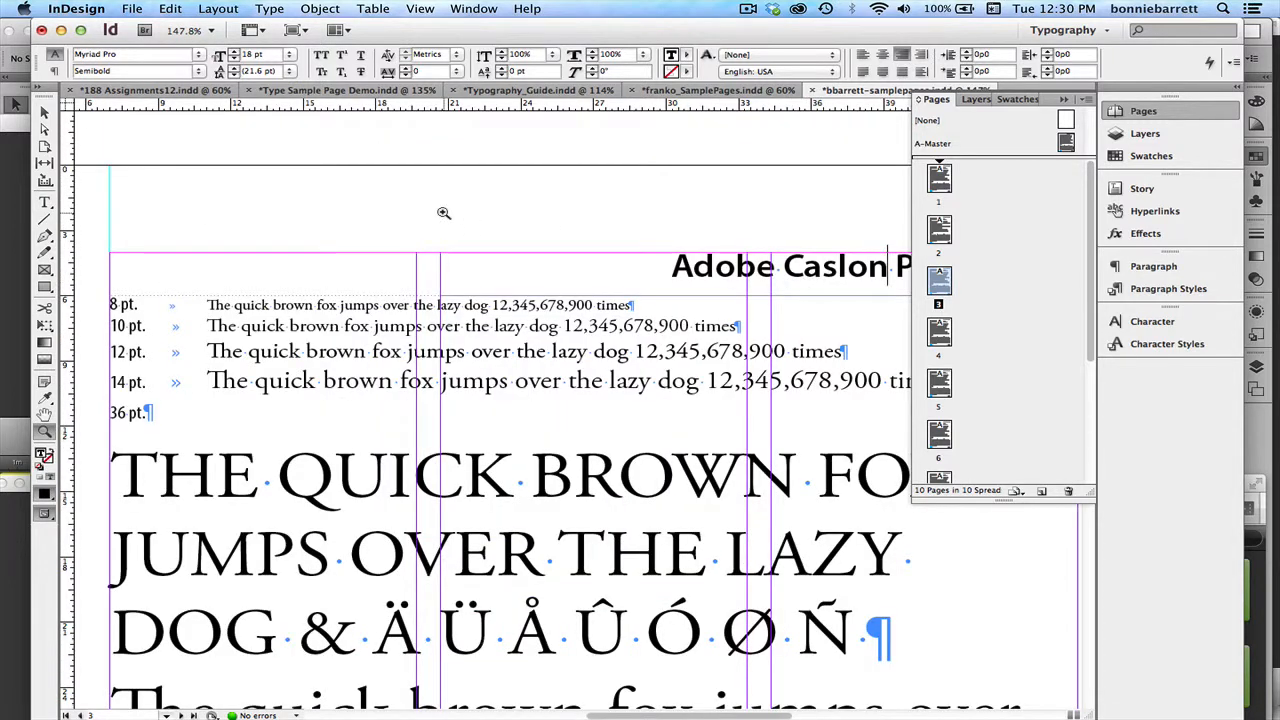
pyautogui.click(46, 201)
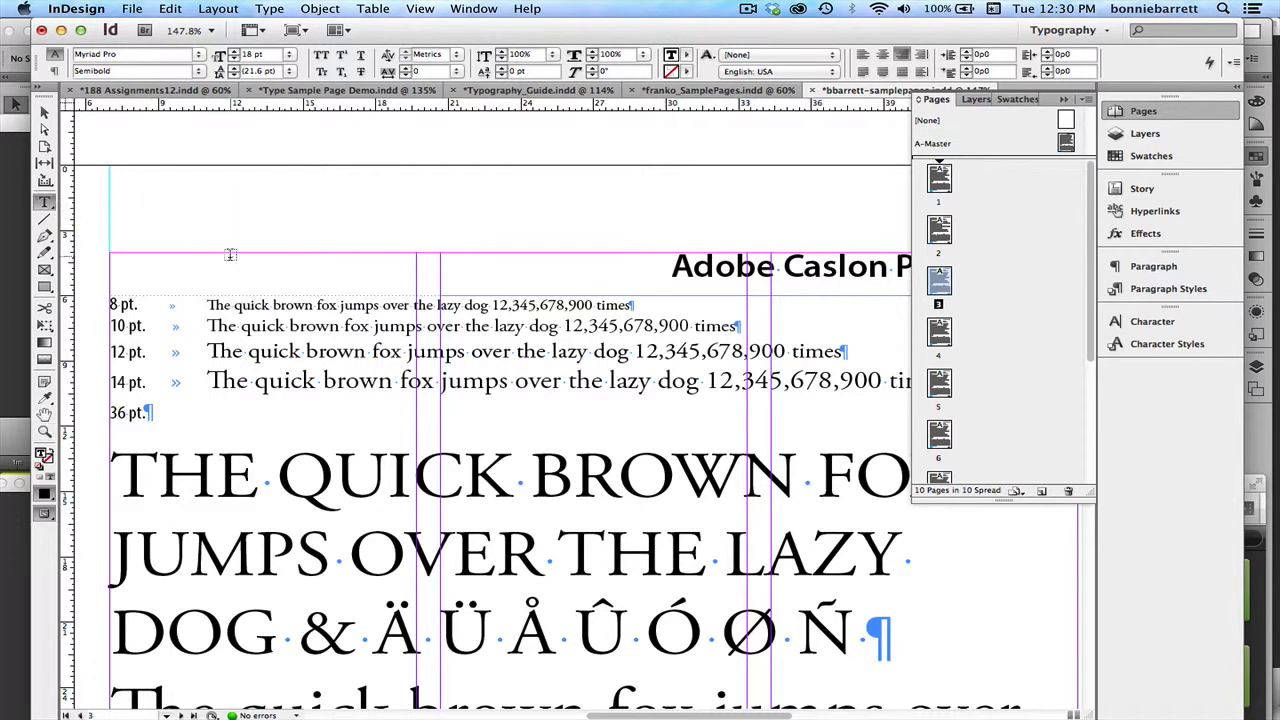
pyautogui.click(207, 305)
pyautogui.moveTo(207, 305); pyautogui.dragTo(661, 301)
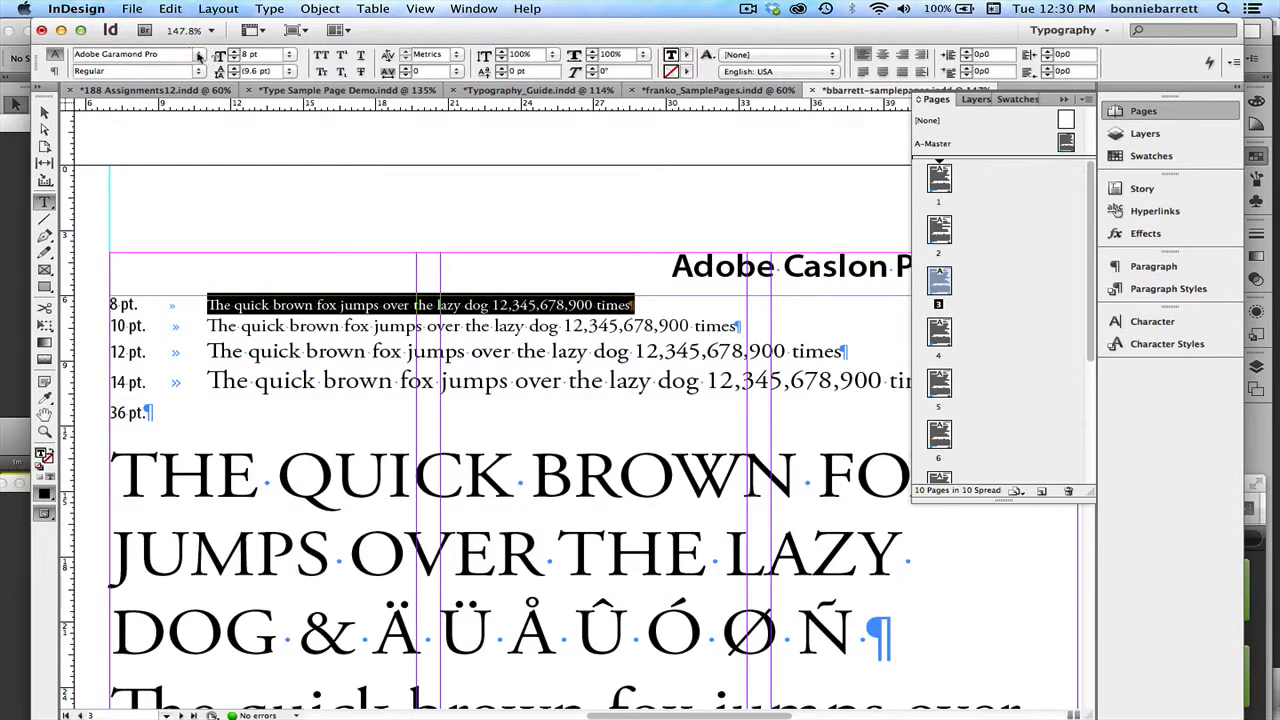
pyautogui.click(199, 56)
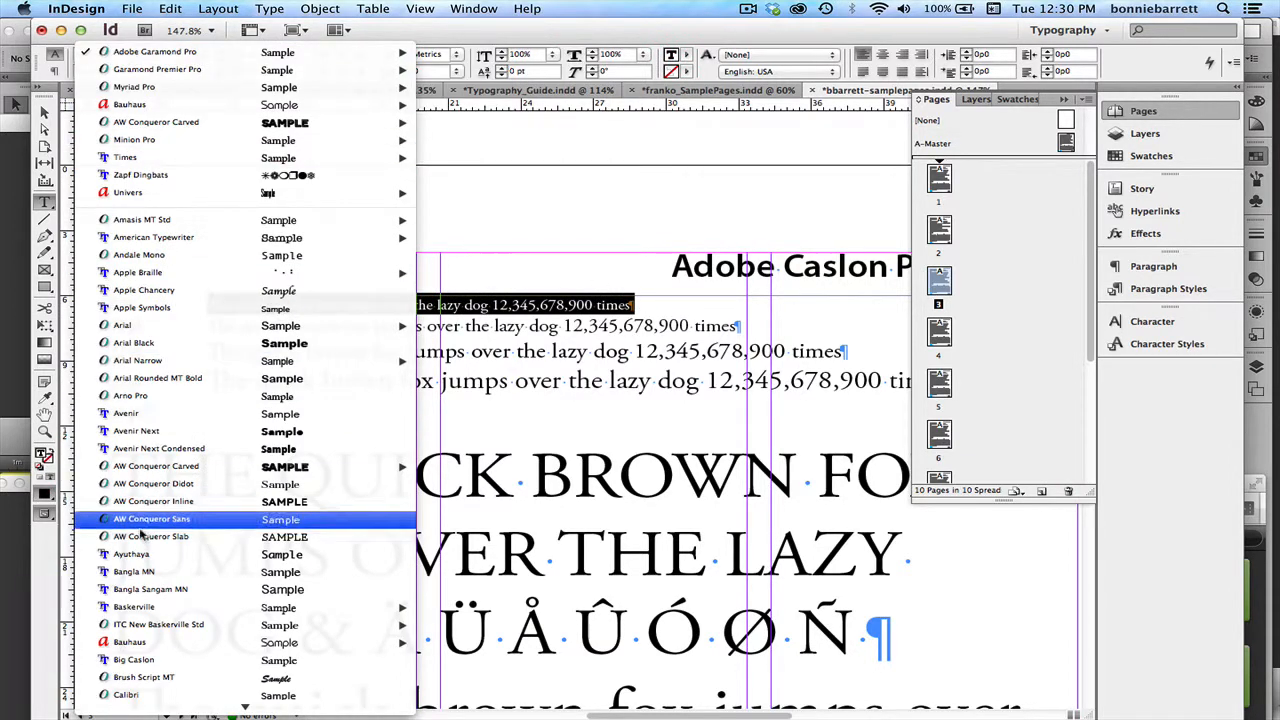
pyautogui.moveTo(150, 708)
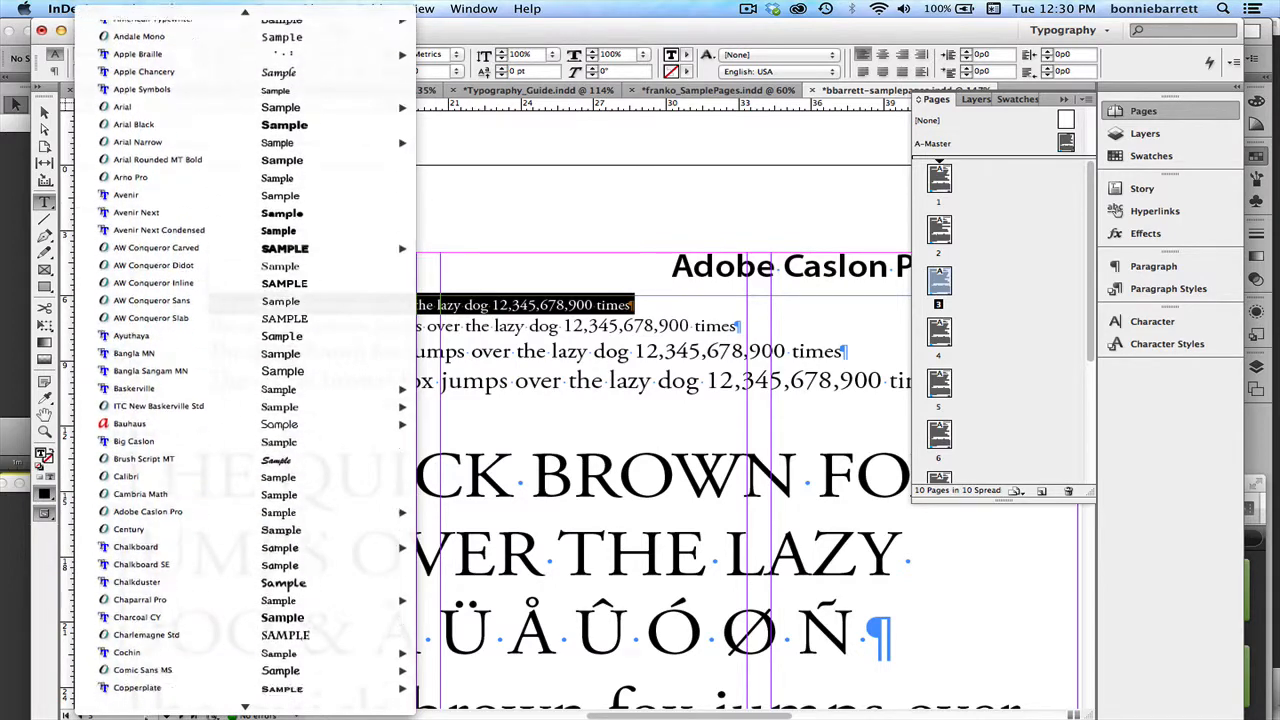
pyautogui.scroll(-5, 140, 675)
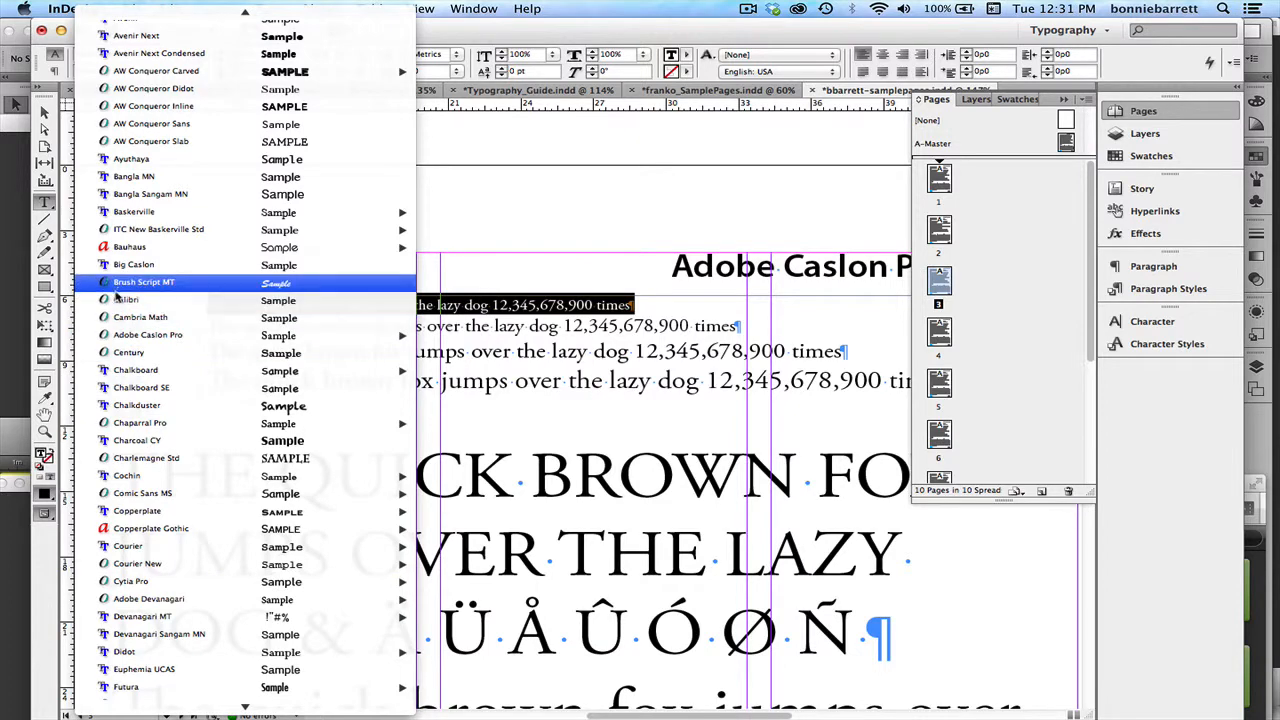
pyautogui.moveTo(208, 337)
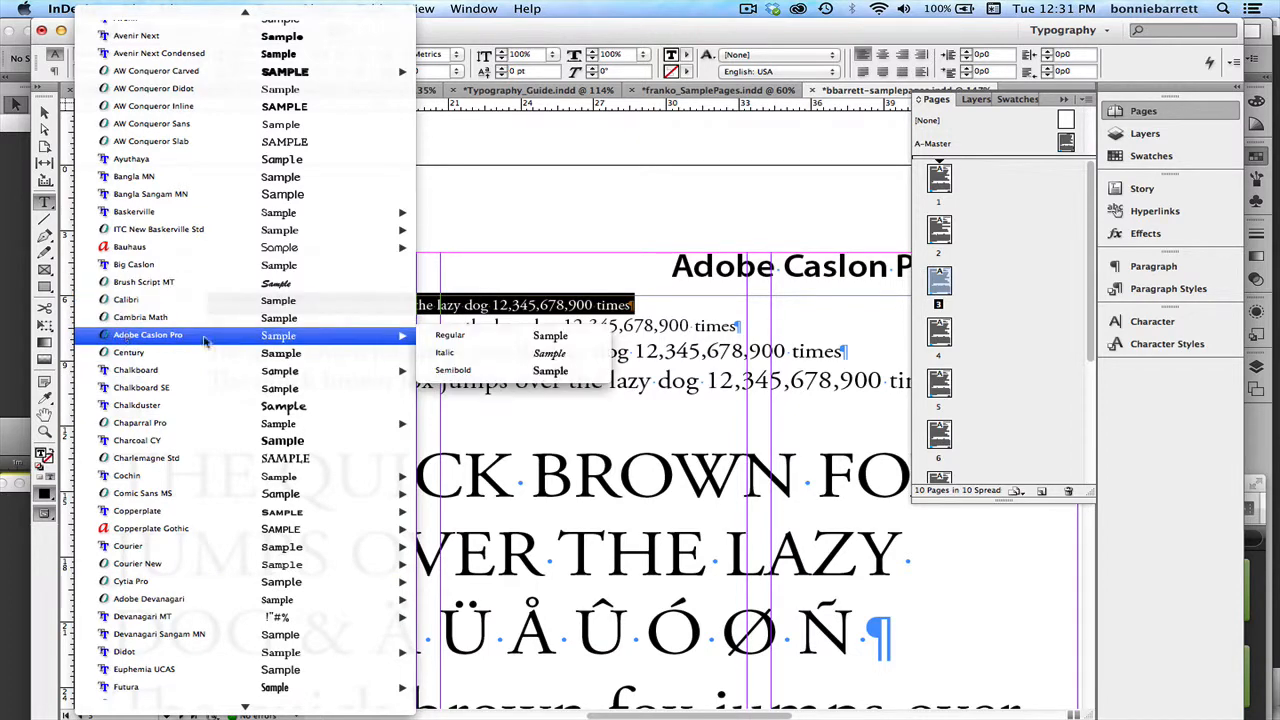
pyautogui.click(436, 336)
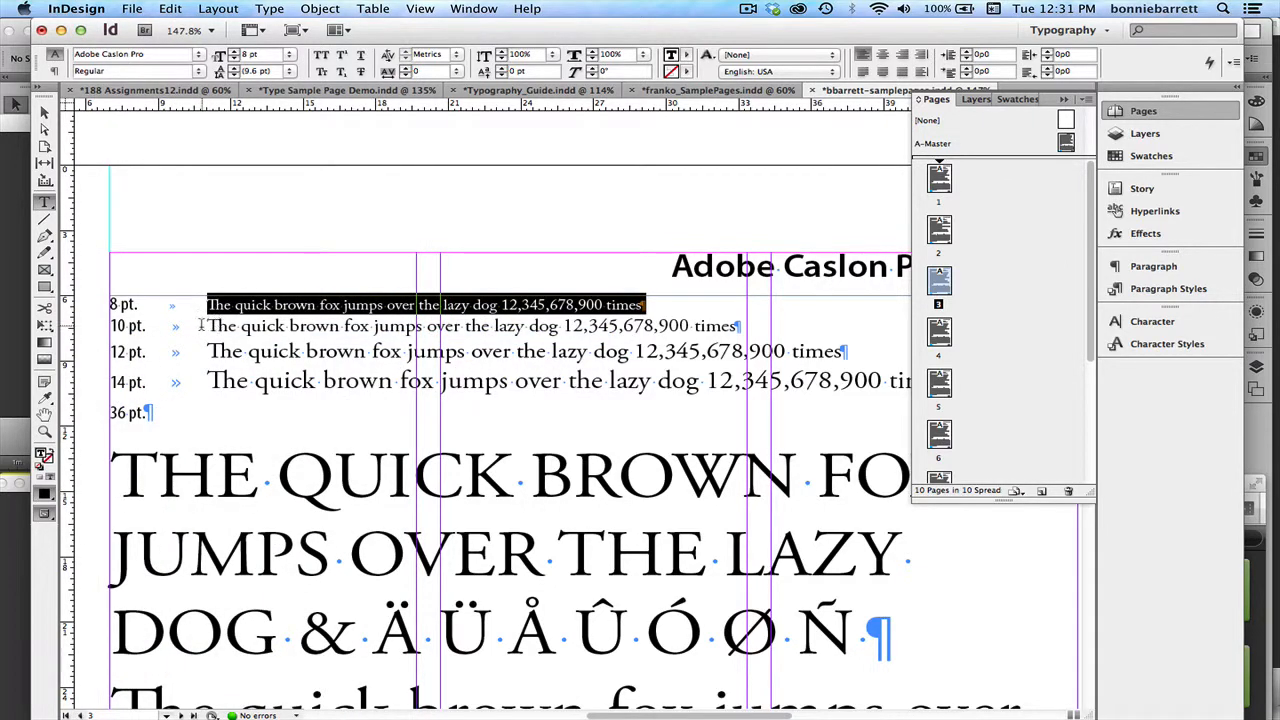
# Step: Set the 10 pt sample sentence on page 3 to Adobe Caslon Pro Regular
pyautogui.moveTo(204, 326); pyautogui.dragTo(787, 331)
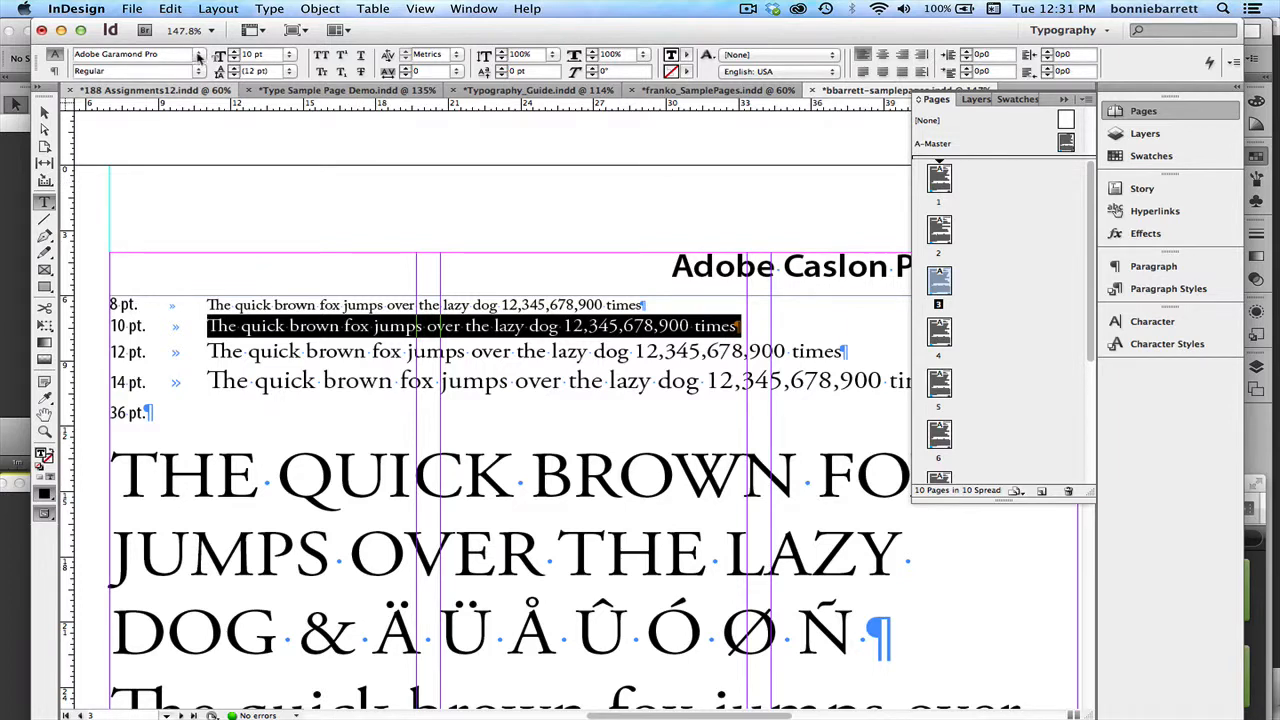
pyautogui.click(198, 57)
pyautogui.moveTo(289, 36)
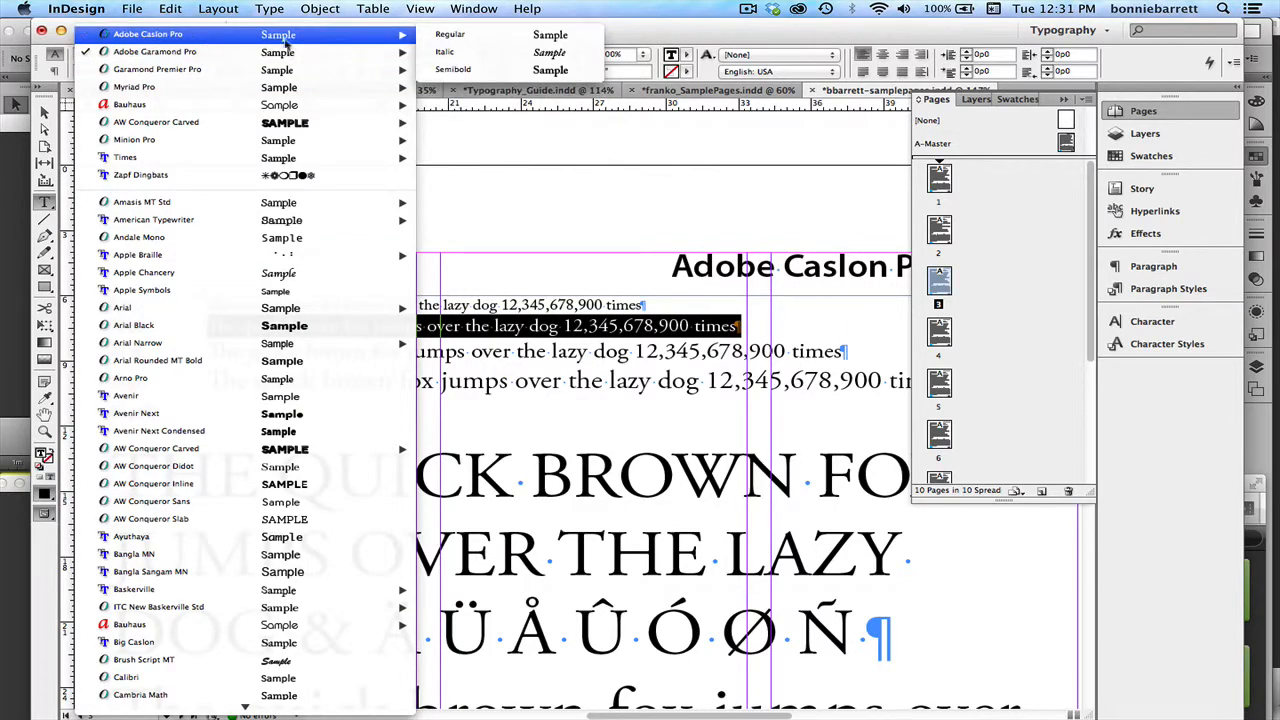
pyautogui.click(463, 40)
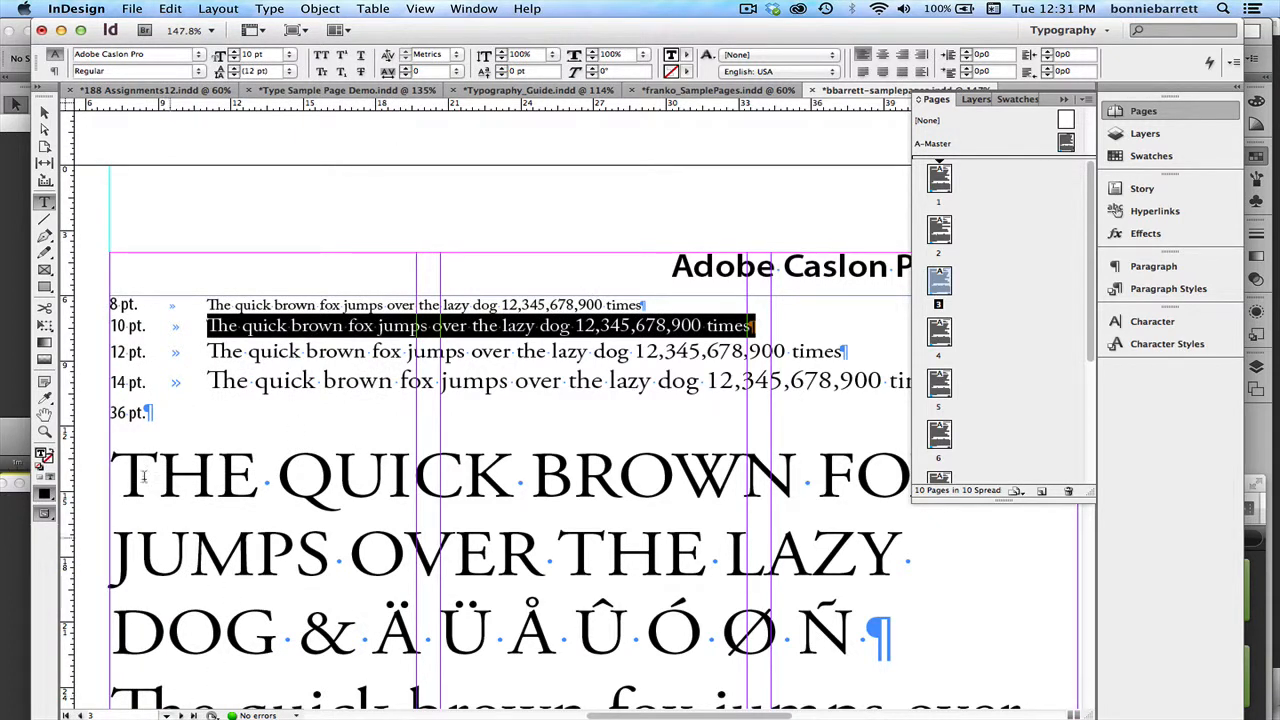
# Step: View page 3 as a whole and look through the remaining page thumbnails down to page 10
pyautogui.click(419, 8)
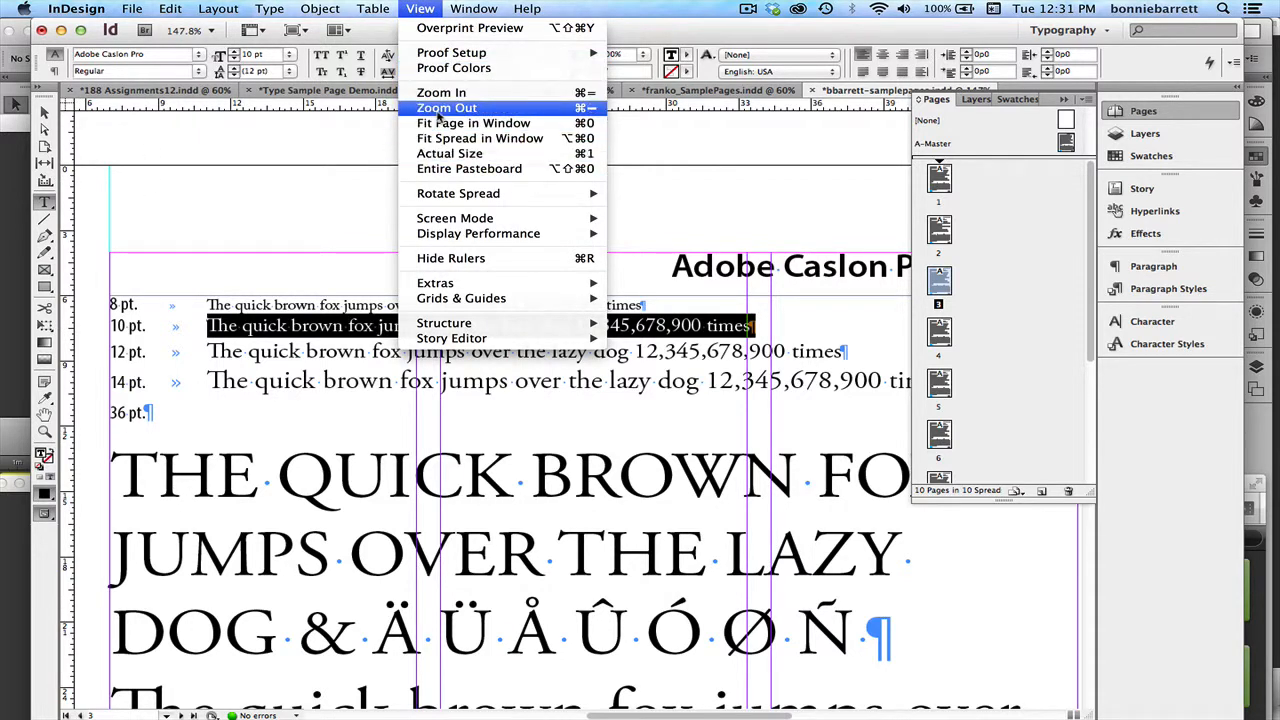
pyautogui.click(440, 124)
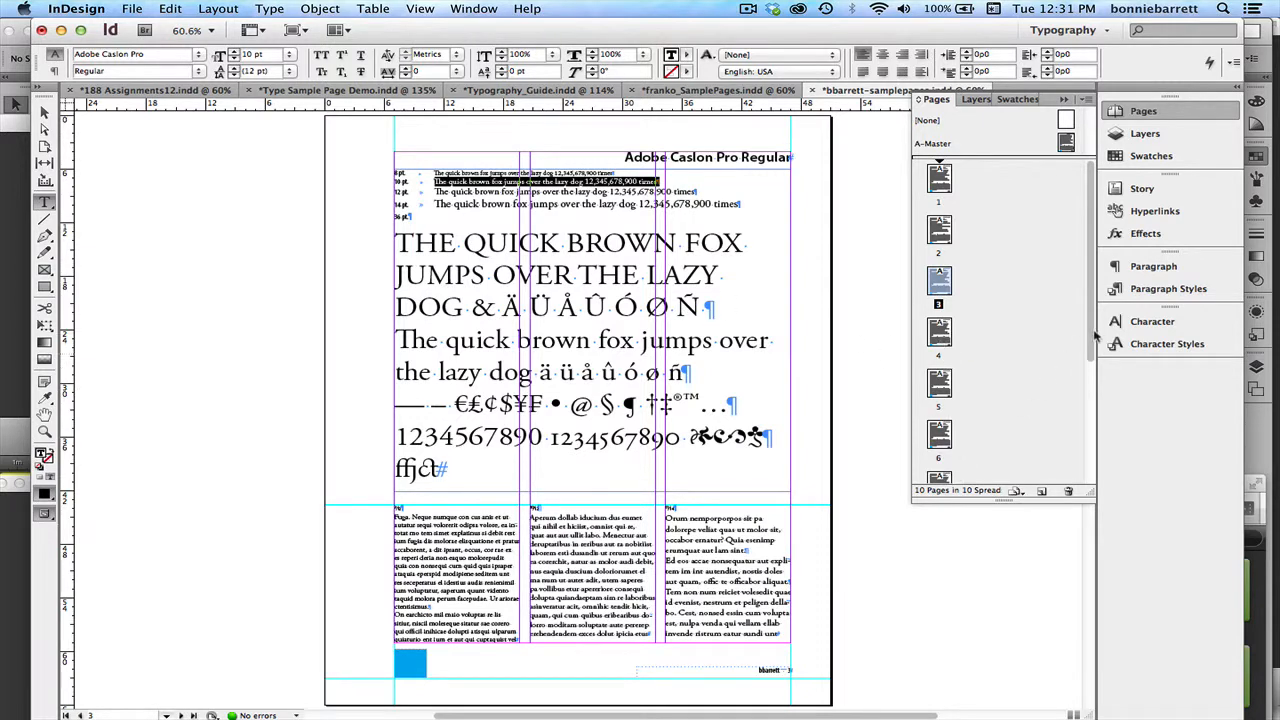
pyautogui.scroll(-5, 1093, 340)
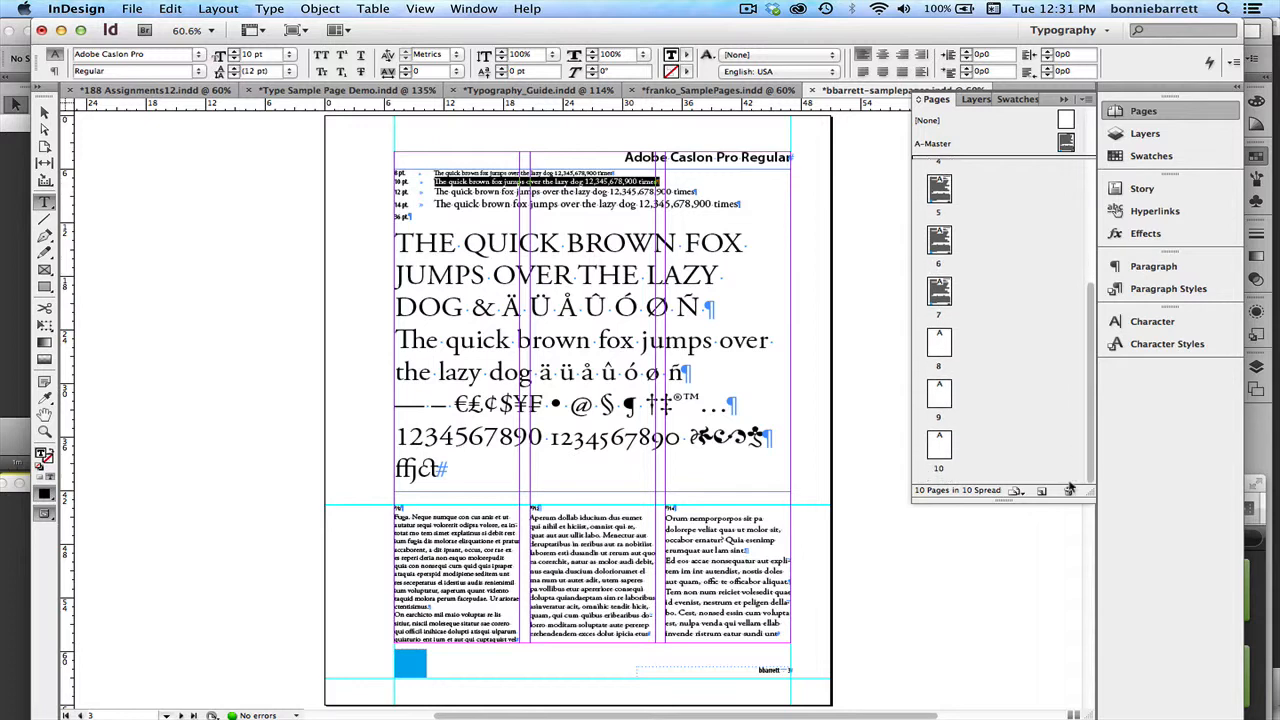